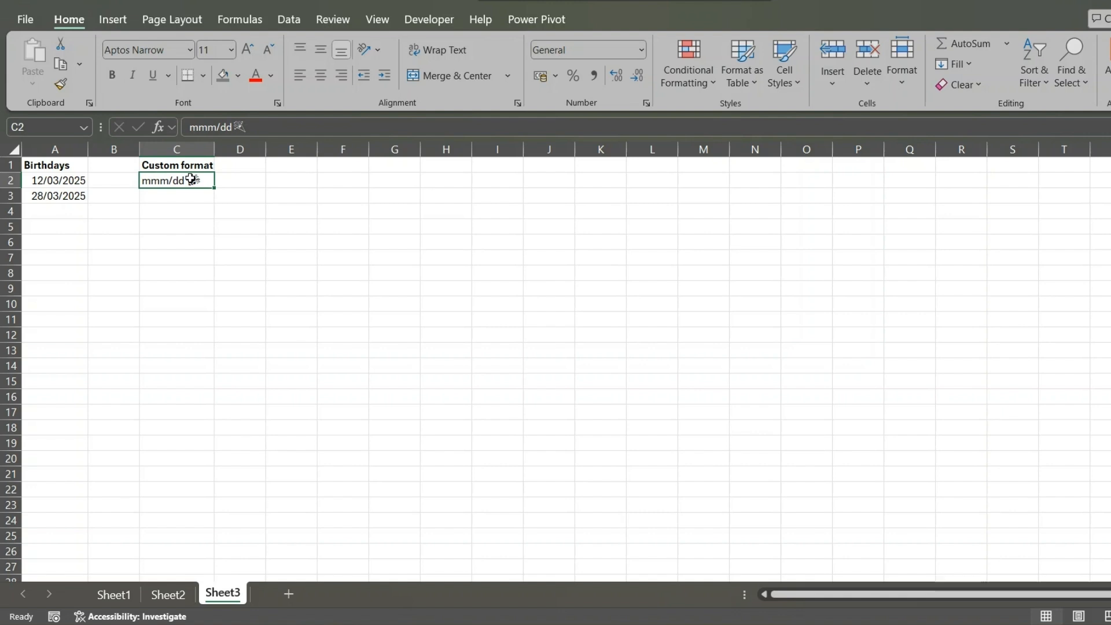
# - Switch to Sheet2 and enter the formula =TODAY() in cell C4
pyautogui.moveTo(71, 181); pyautogui.dragTo(72, 192)
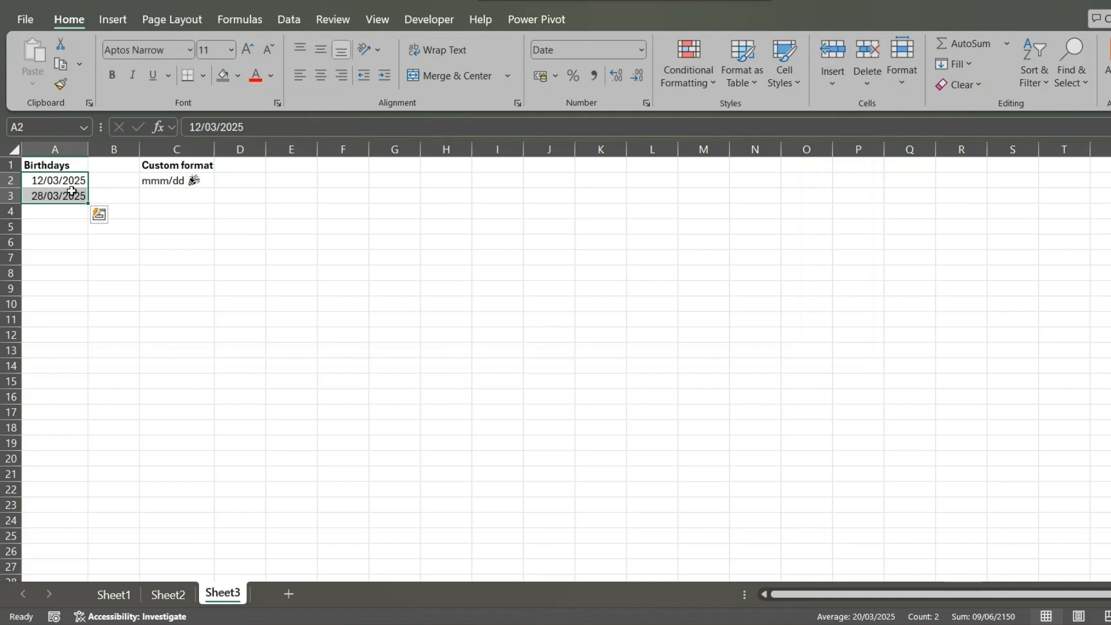
pyautogui.click(168, 593)
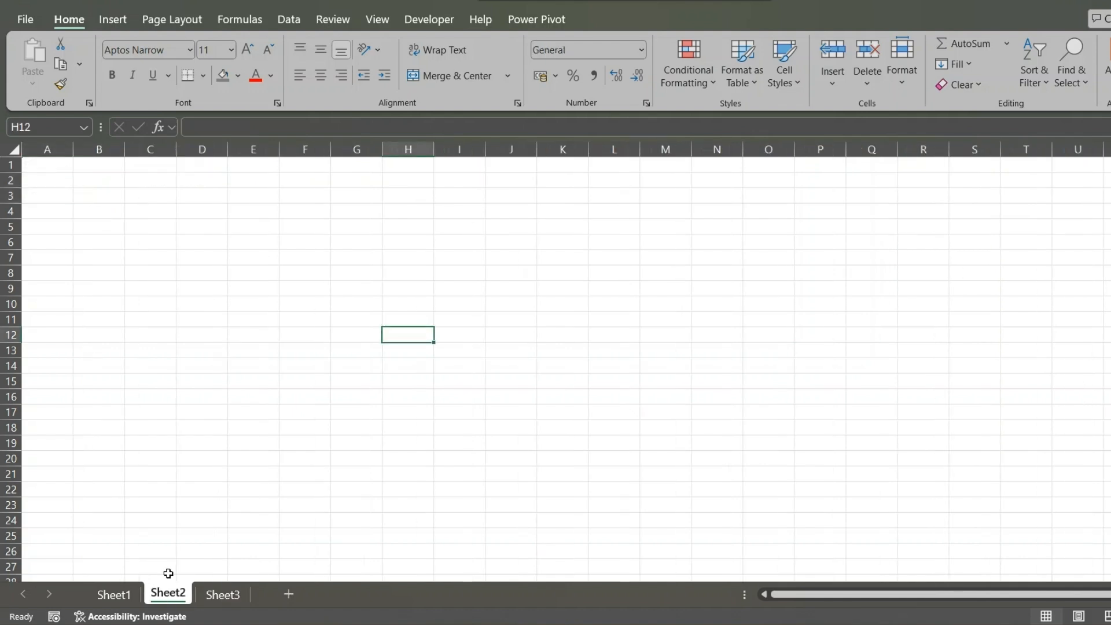
pyautogui.click(145, 212)
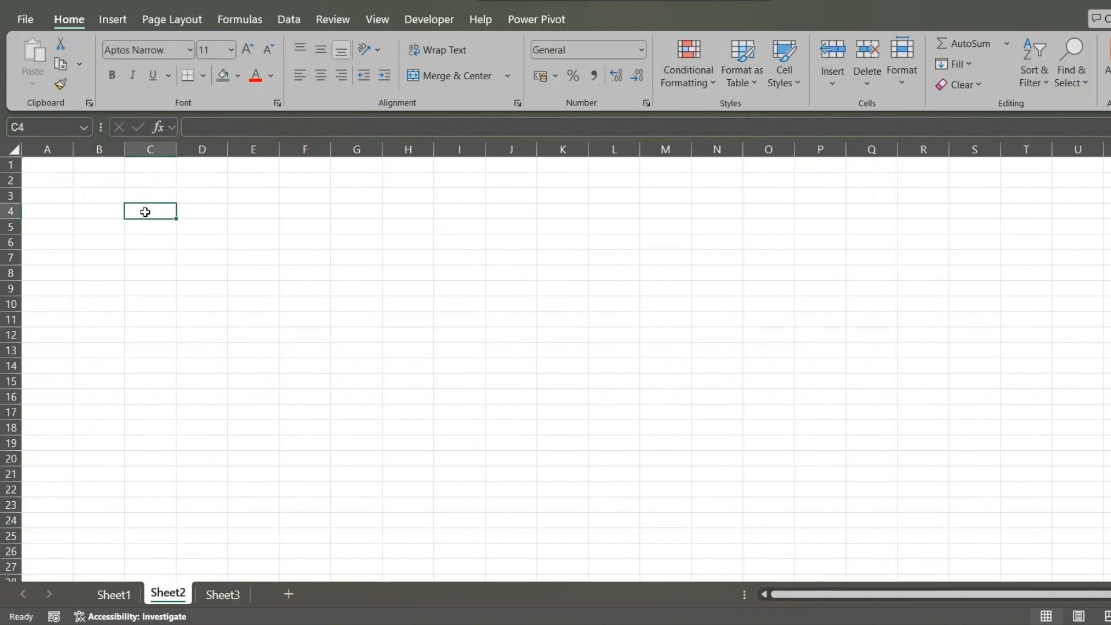
pyautogui.write('=TO')
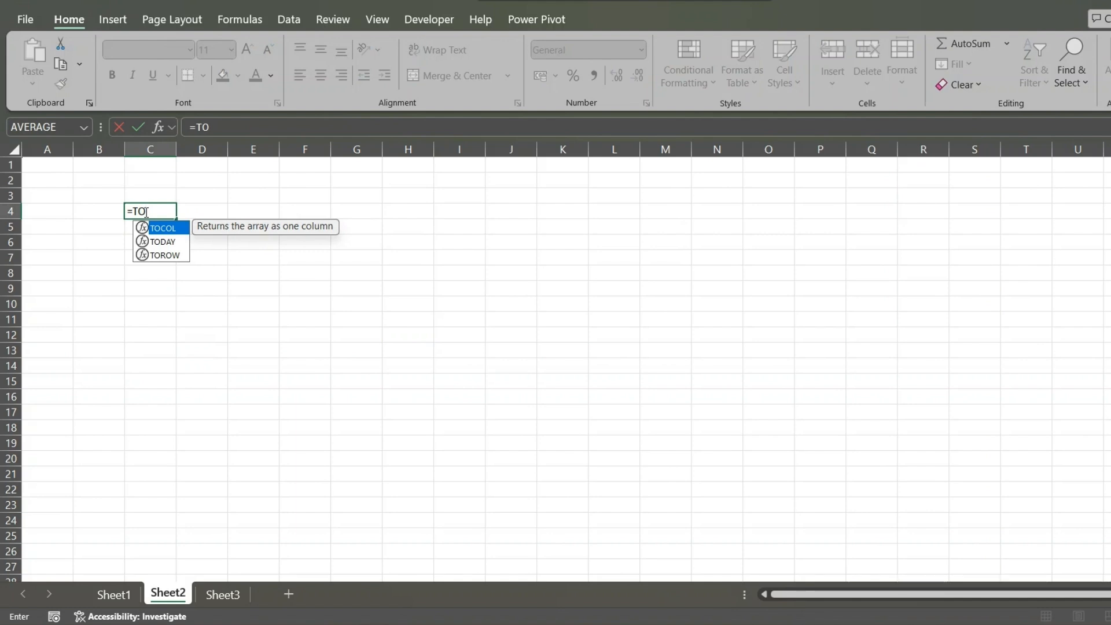
pyautogui.press('Down')
pyautogui.press('Tab')
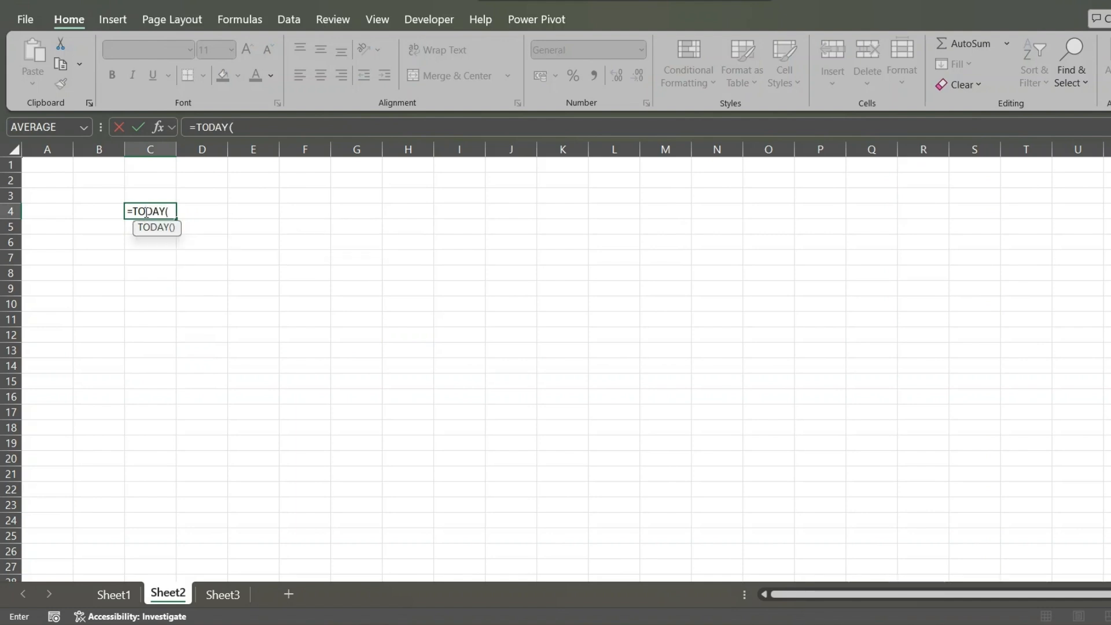
pyautogui.write(')')
pyautogui.press('Return')
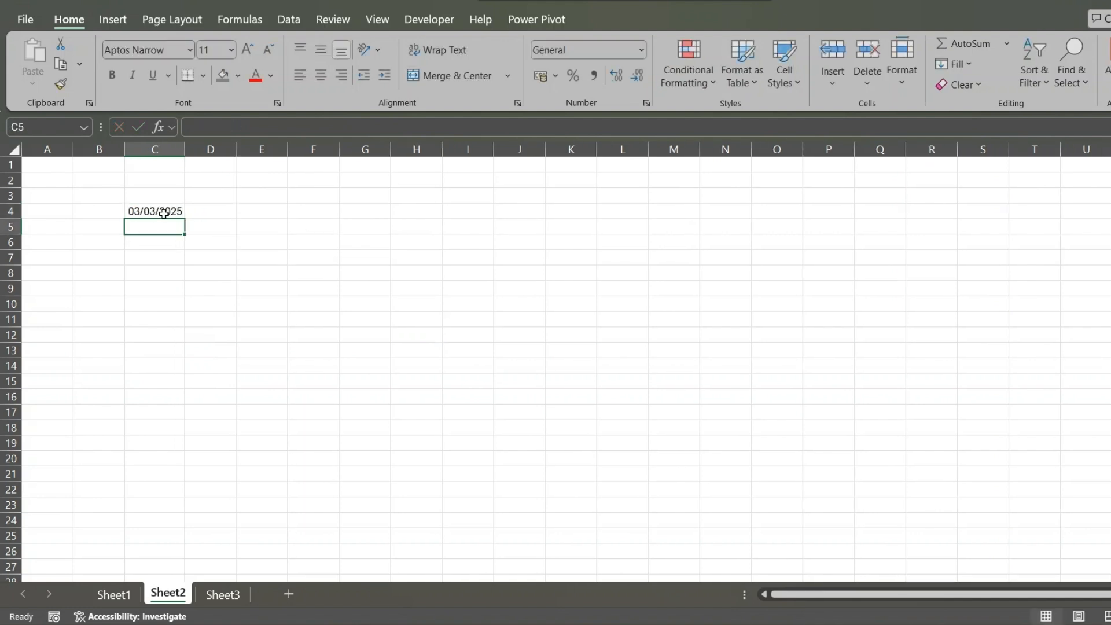
# - Enter the formula =C4+1 in cell D4 to produce the next day's date
pyautogui.click(163, 213)
pyautogui.click(197, 209)
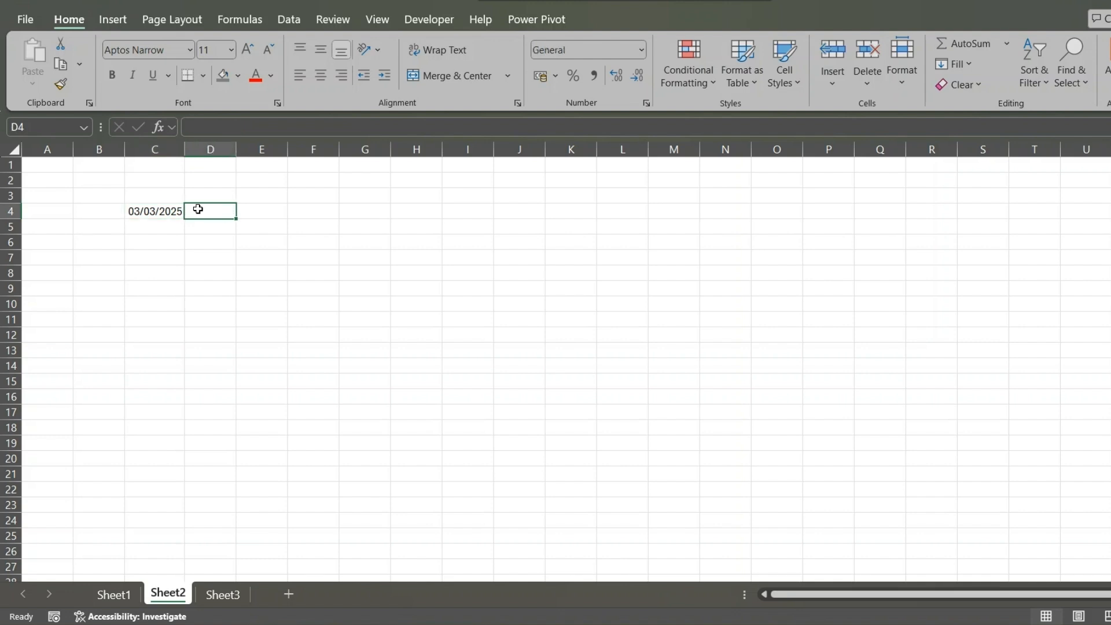
pyautogui.write('=')
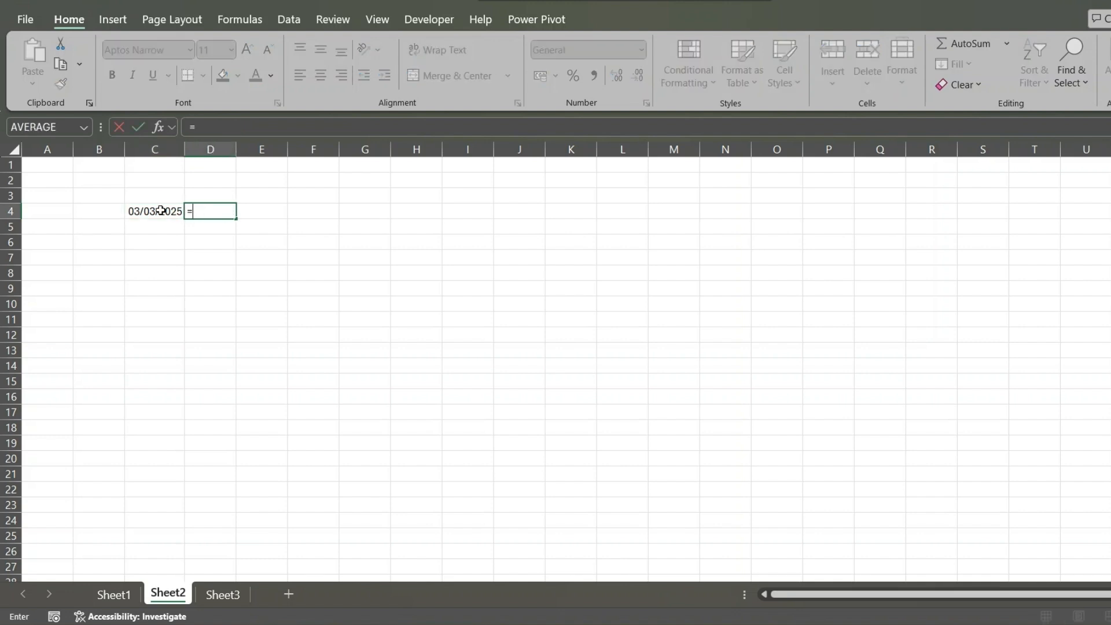
pyautogui.click(160, 211)
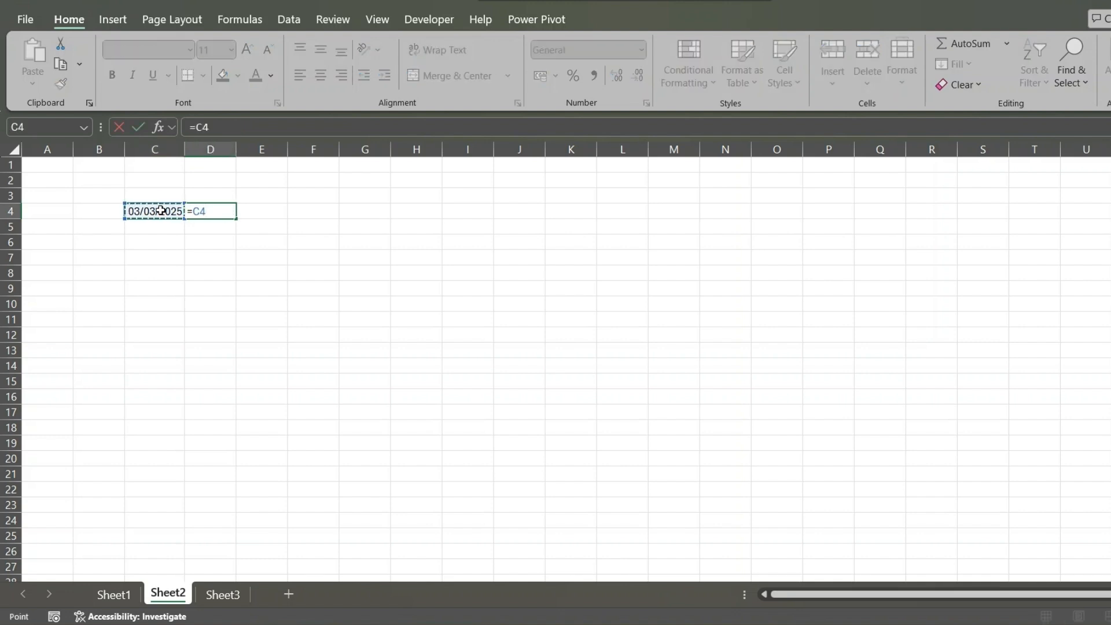
pyautogui.write('+1')
pyautogui.press('Return')
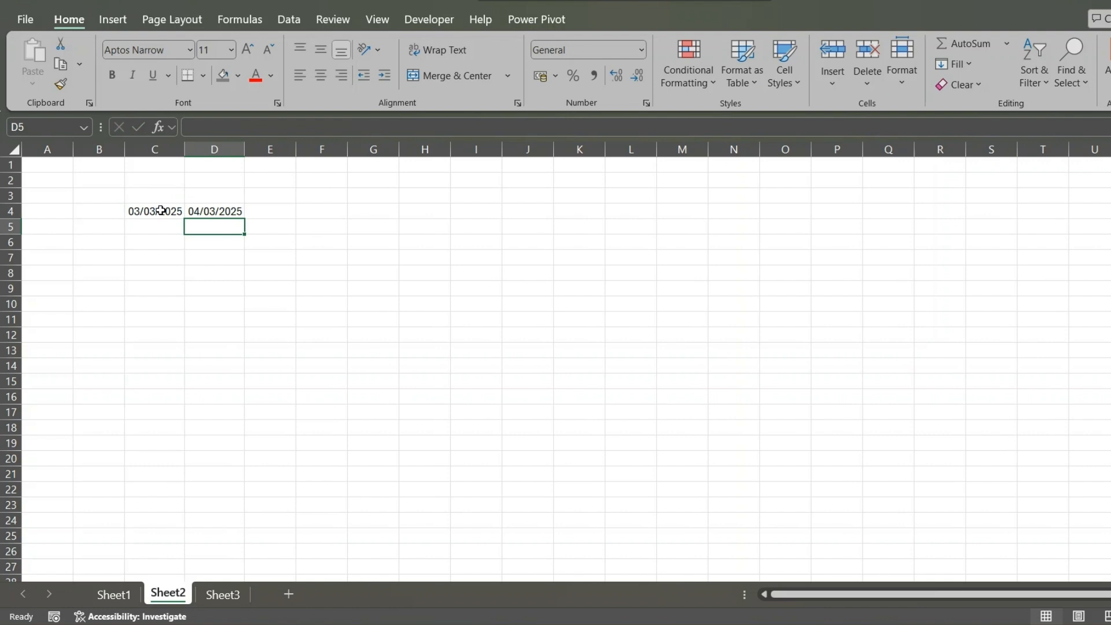
pyautogui.click(206, 214)
# - Enter the formula =C4 in cell C3, above today's date
pyautogui.click(141, 196)
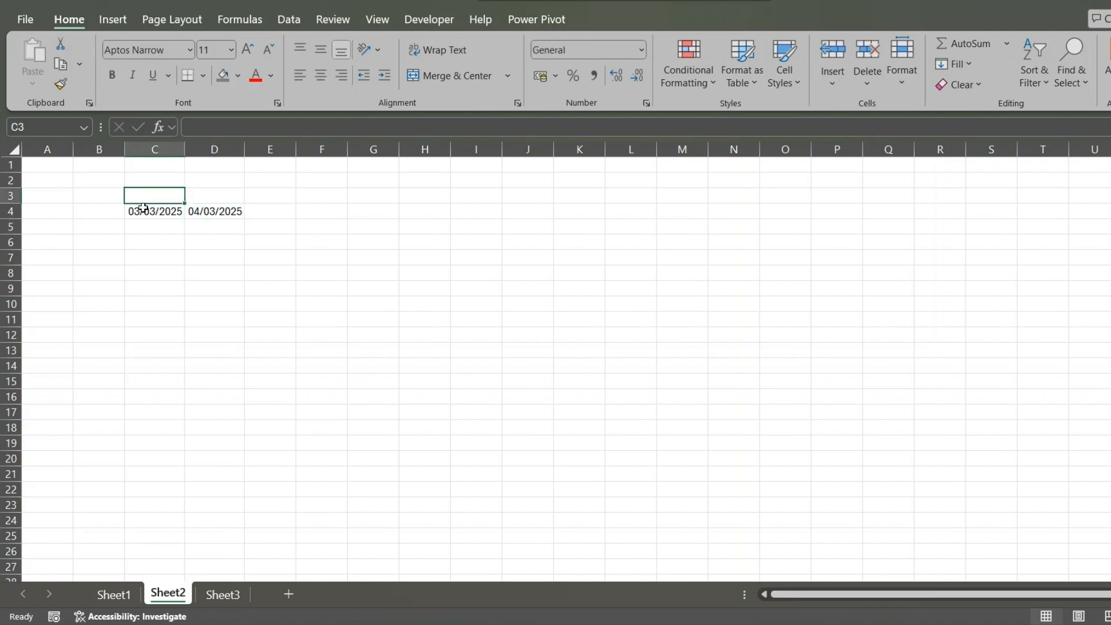
pyautogui.click(145, 212)
pyautogui.click(144, 198)
pyautogui.write('=')
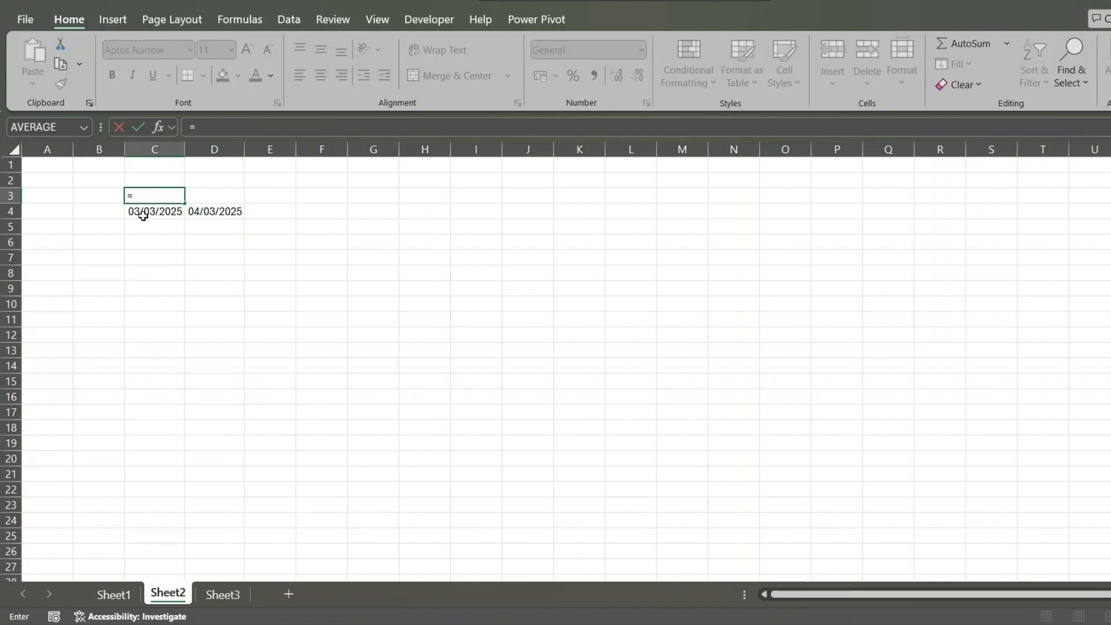
pyautogui.click(145, 213)
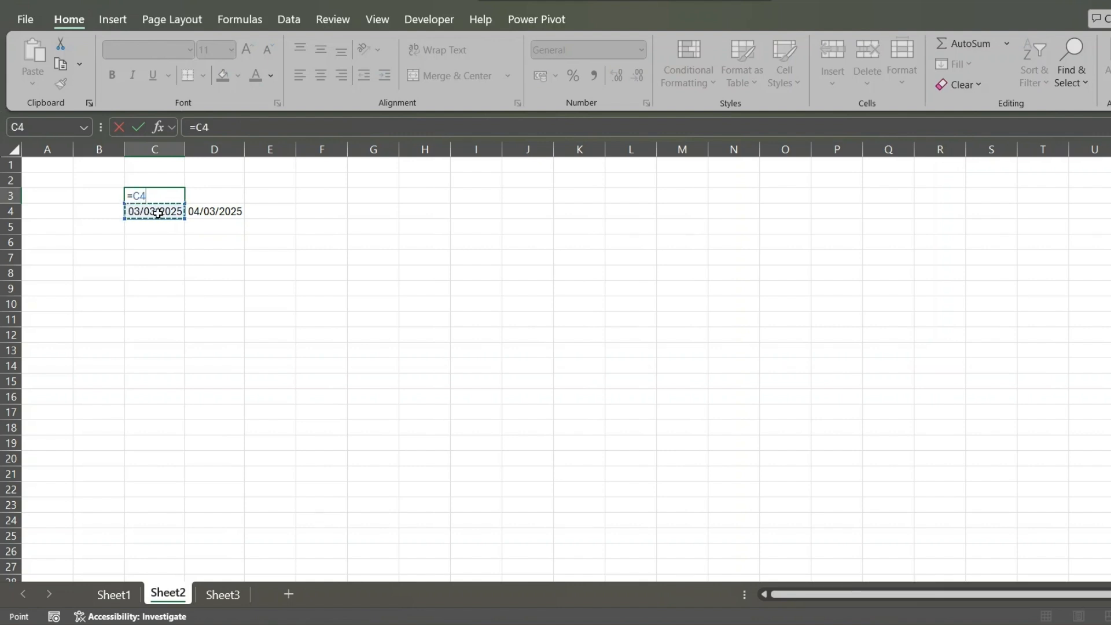
pyautogui.press('Return')
pyautogui.click(158, 194)
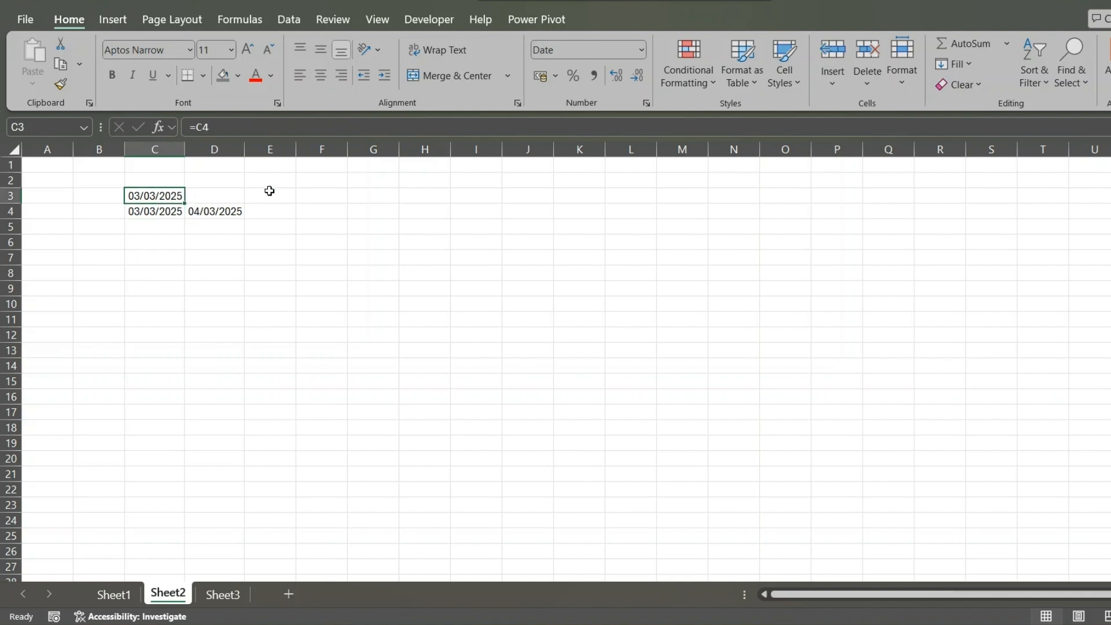
# - Preview the custom number format ddD for cell C3 in Format Cells without applying it
pyautogui.click(438, 195)
pyautogui.click(164, 195)
pyautogui.click(641, 50)
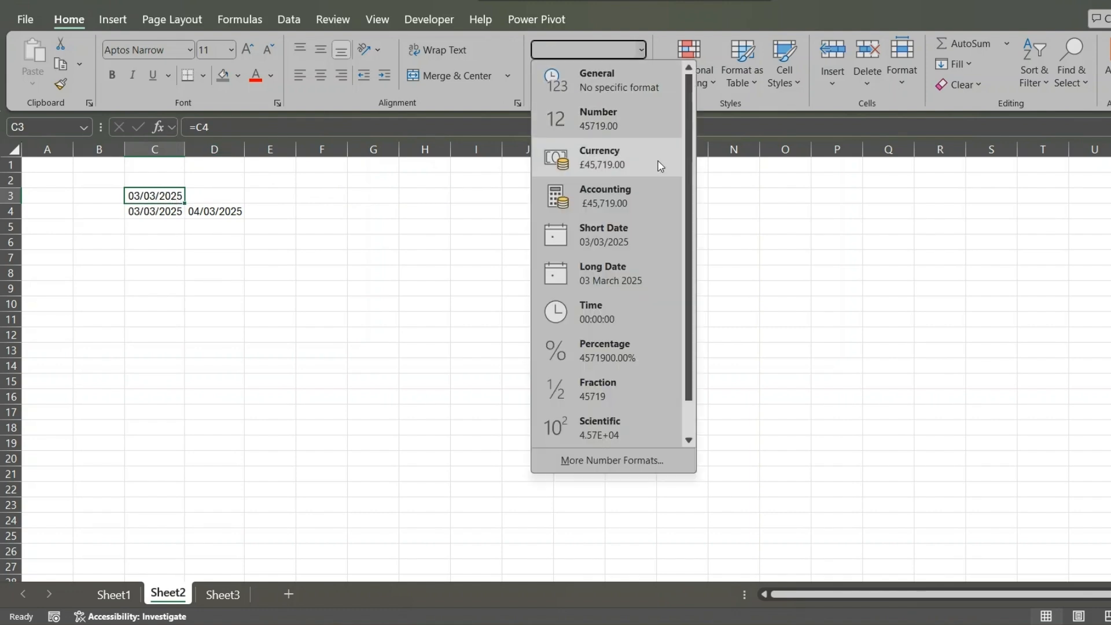
pyautogui.click(605, 463)
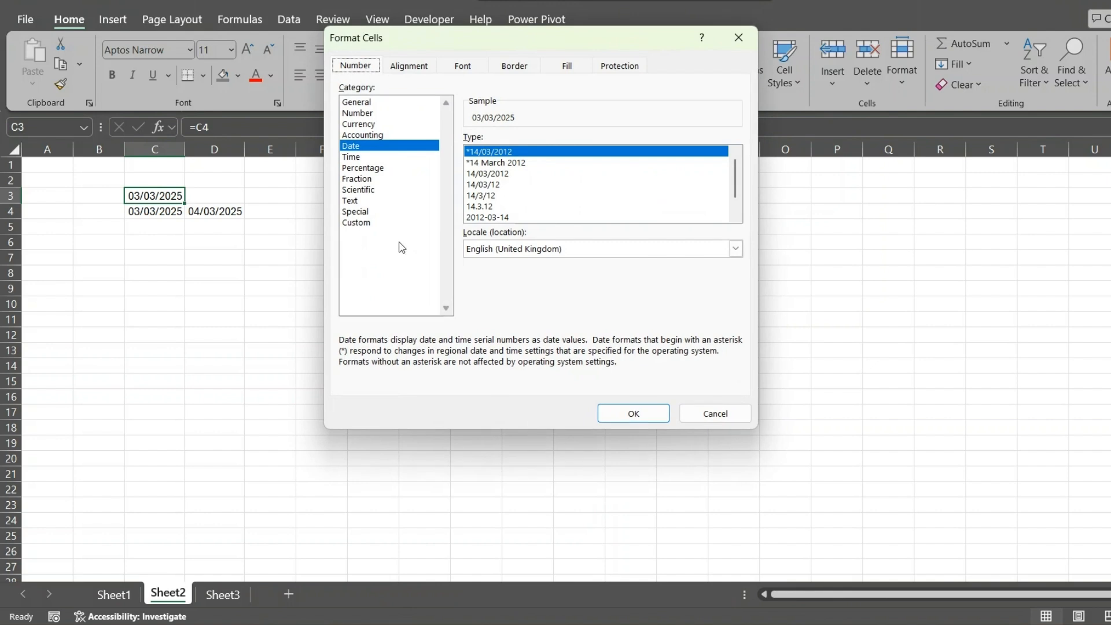
pyautogui.click(358, 222)
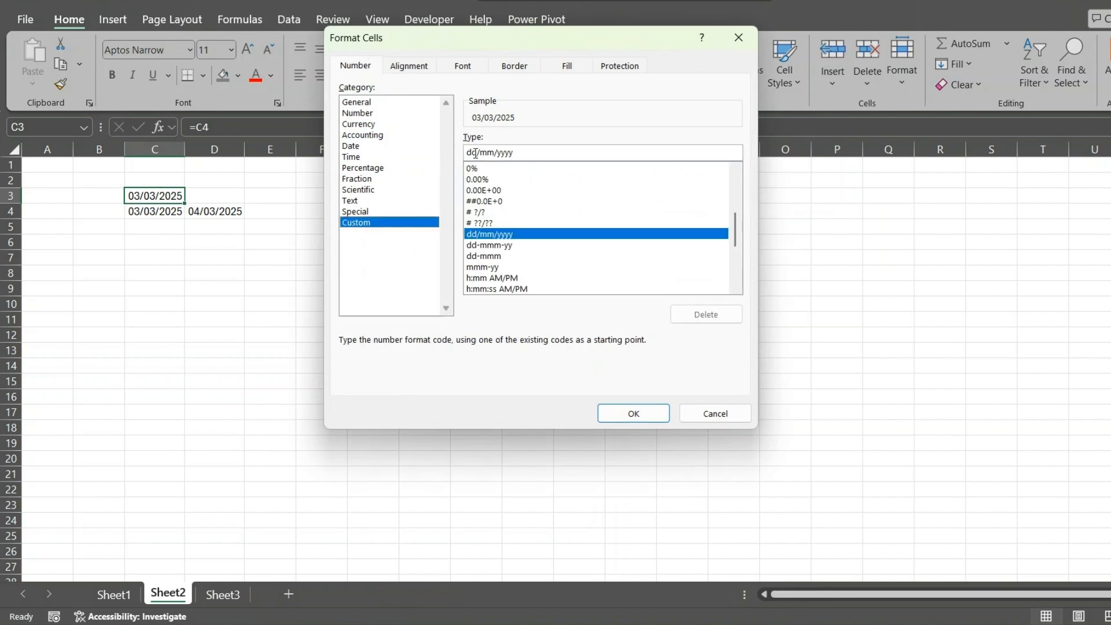
pyautogui.moveTo(520, 156); pyautogui.dragTo(478, 153)
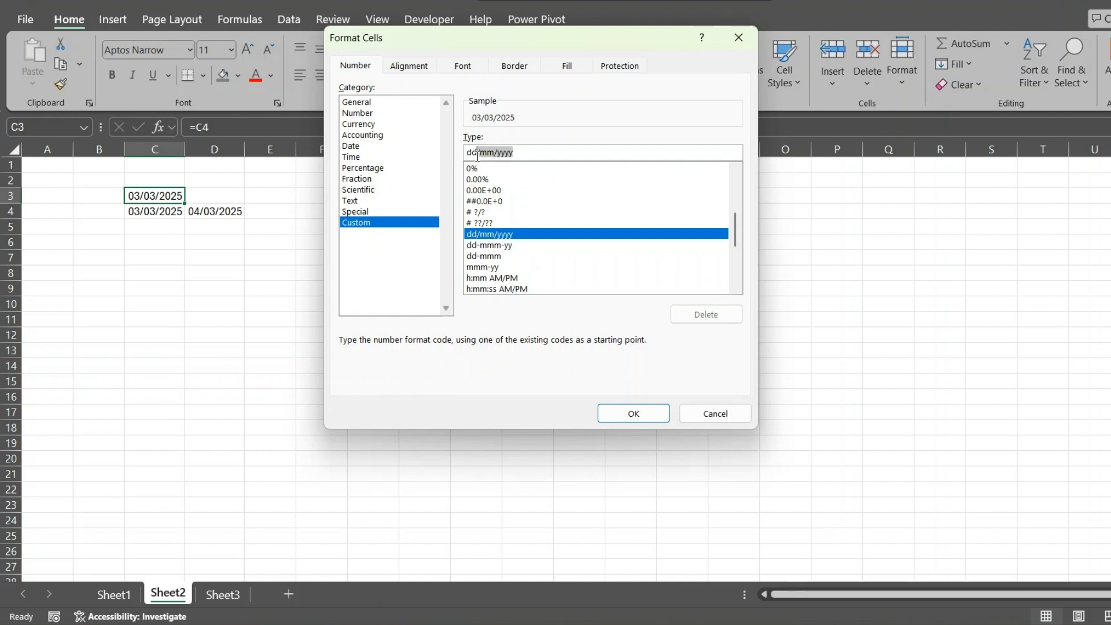
pyautogui.press('BackSpace')
pyautogui.write('ddD')
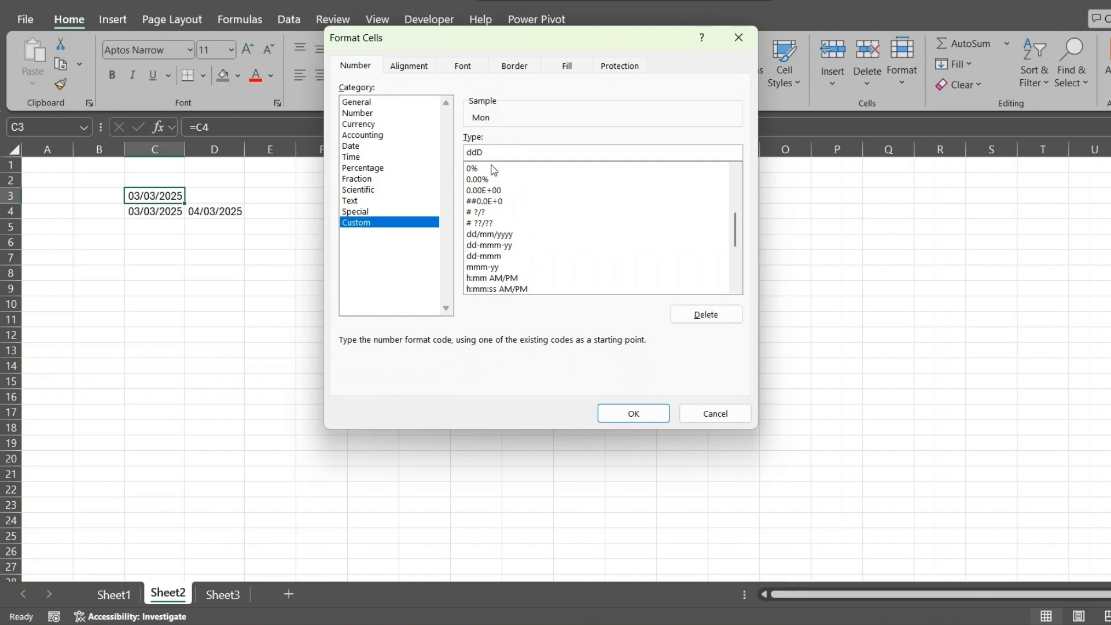
pyautogui.click(702, 419)
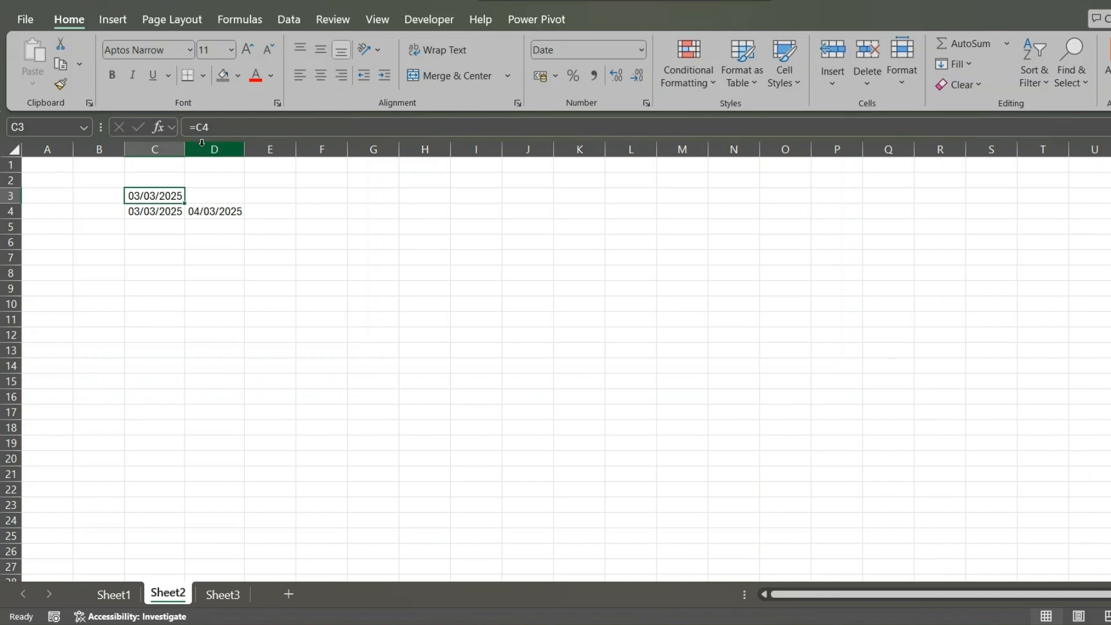
# - Enter the formula =TEXT(C4,"DDD") in cell C3 to give the abbreviated weekday name
pyautogui.click(217, 128)
pyautogui.press('BackSpace')
pyautogui.press('BackSpace')
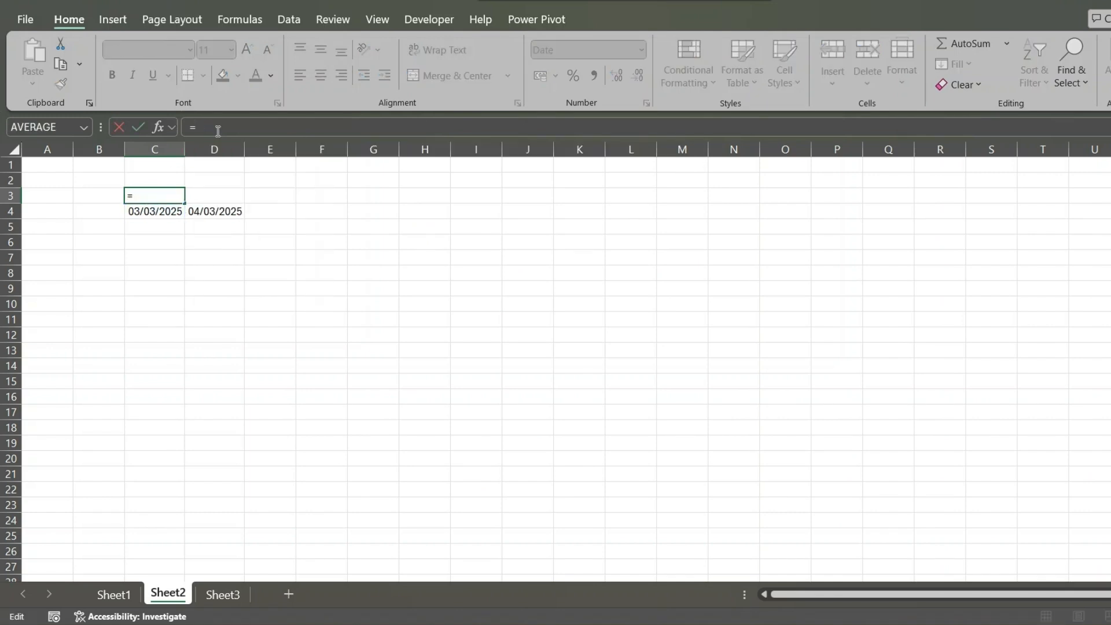
pyautogui.write('TEXT(')
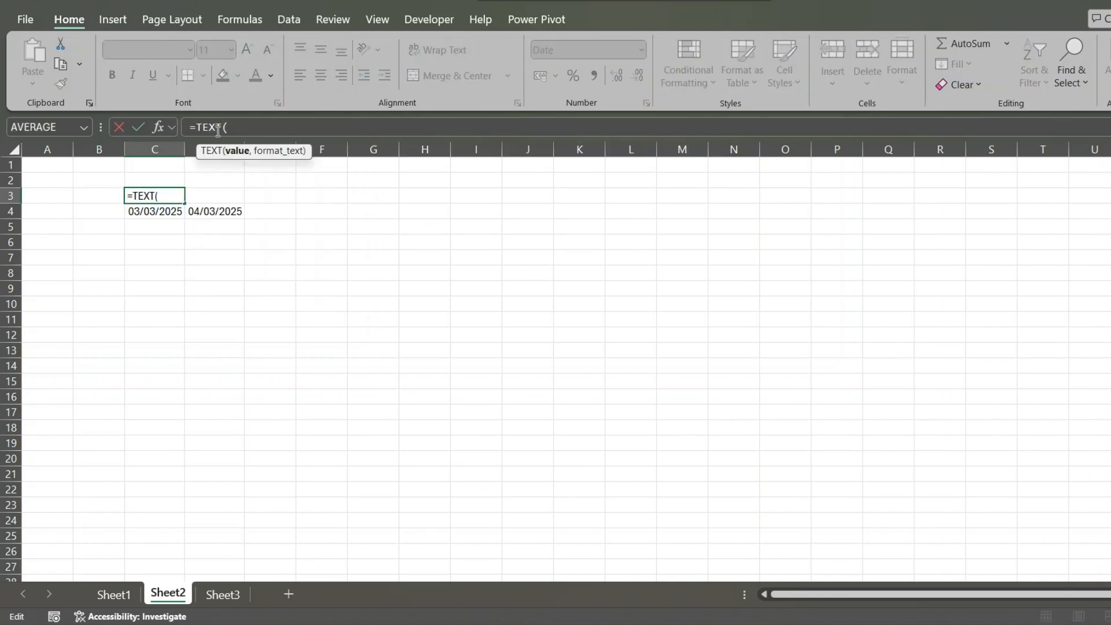
pyautogui.click(166, 212)
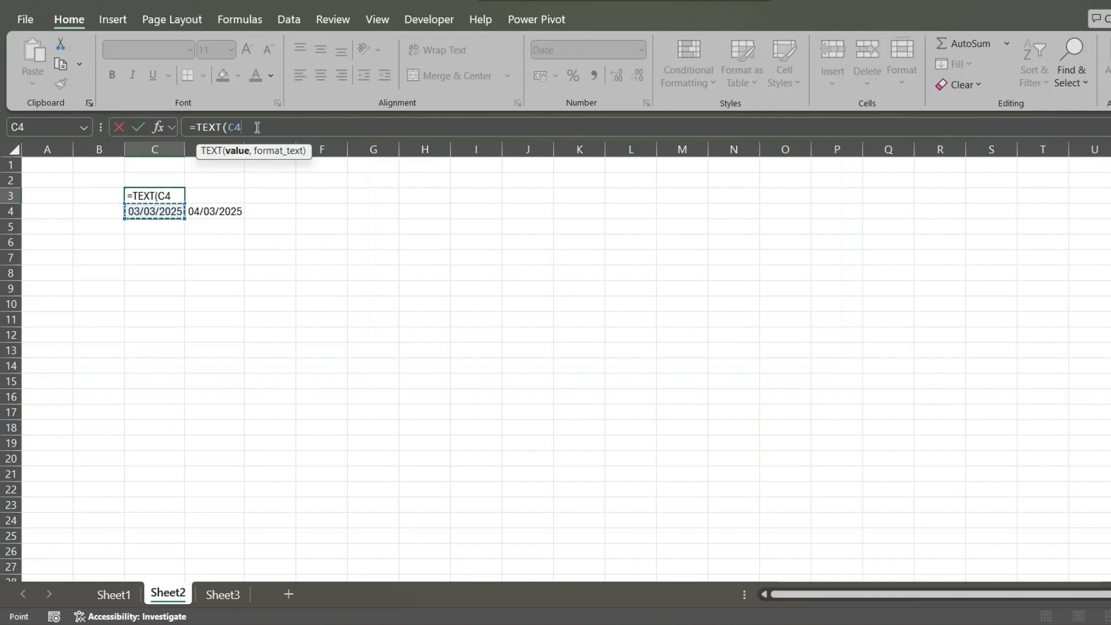
pyautogui.write(',"D')
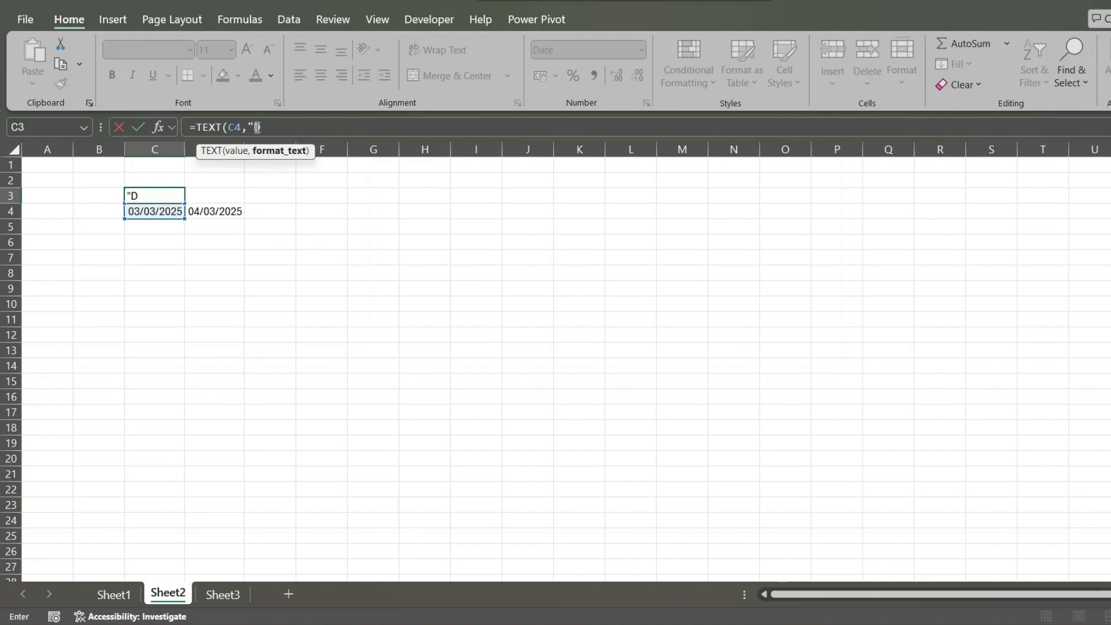
pyautogui.write('DD")')
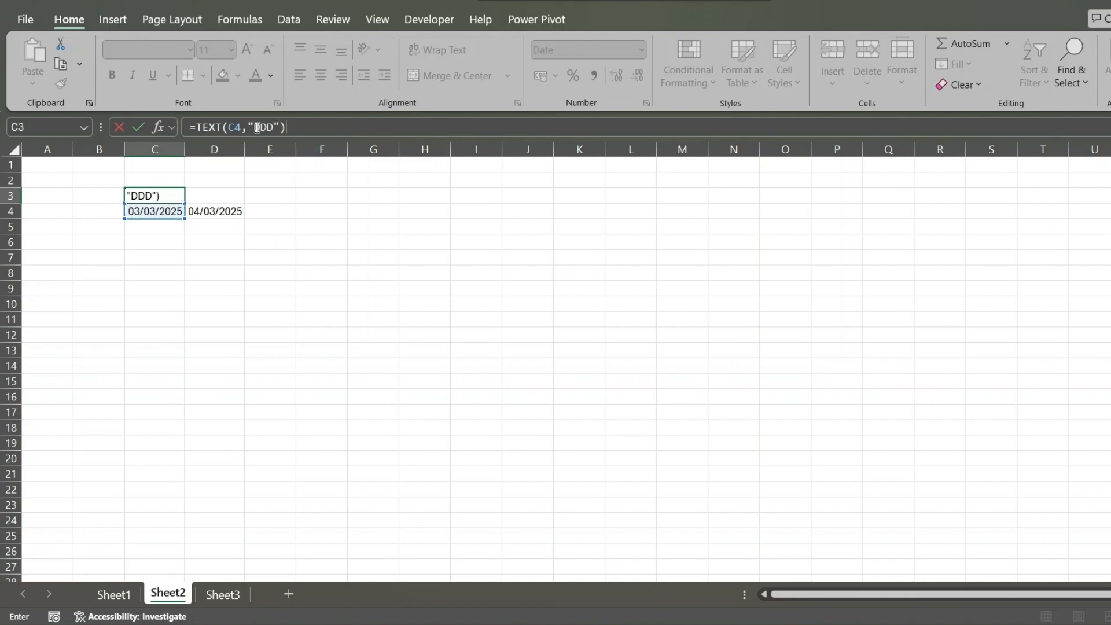
pyautogui.press('Return')
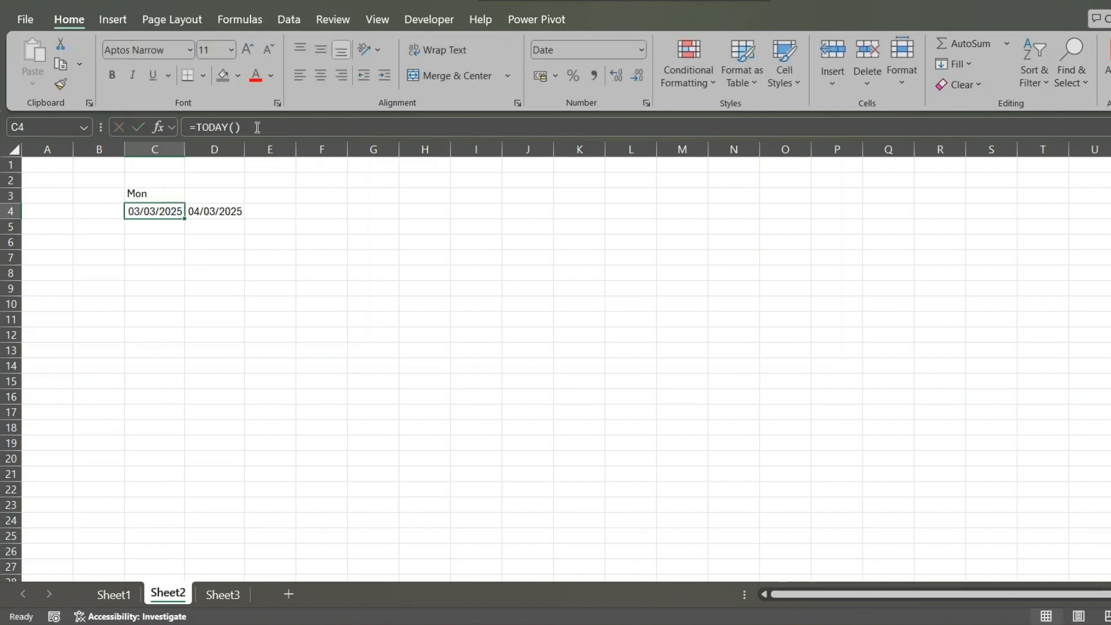
# - Fill the weekday formula from C3 across to I3 and the next-day formula from D4 across to I4
pyautogui.click(154, 196)
pyautogui.moveTo(186, 203); pyautogui.dragTo(428, 200)
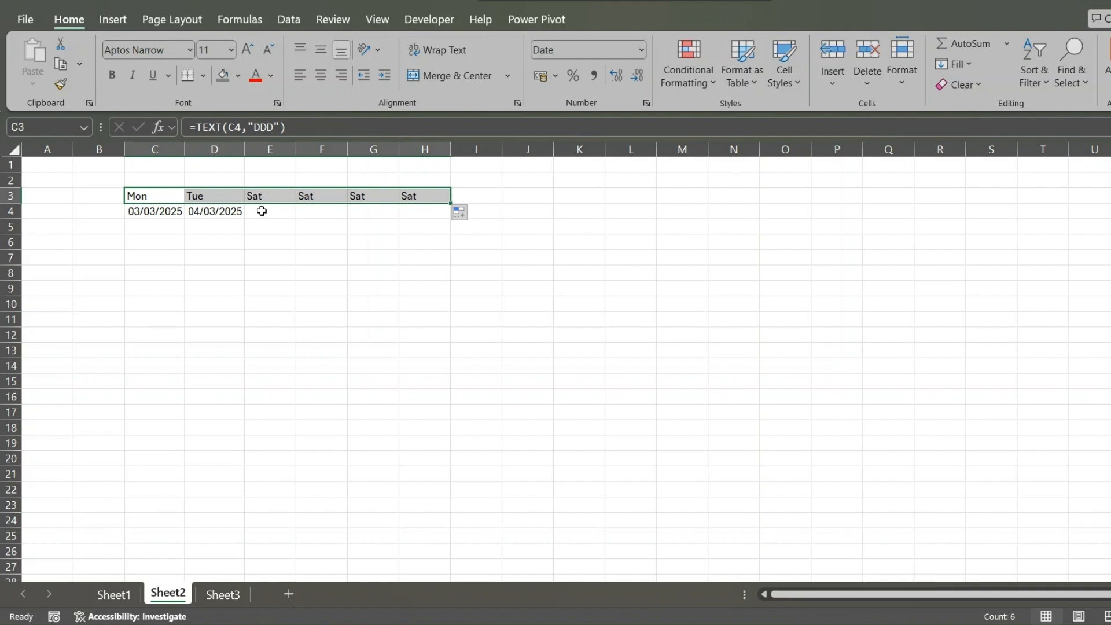
pyautogui.click(238, 213)
pyautogui.moveTo(246, 219); pyautogui.dragTo(475, 200)
pyautogui.click(436, 194)
pyautogui.click(464, 262)
# - Autofit the widths of columns E through I to their dates
pyautogui.doubleClick(503, 148)
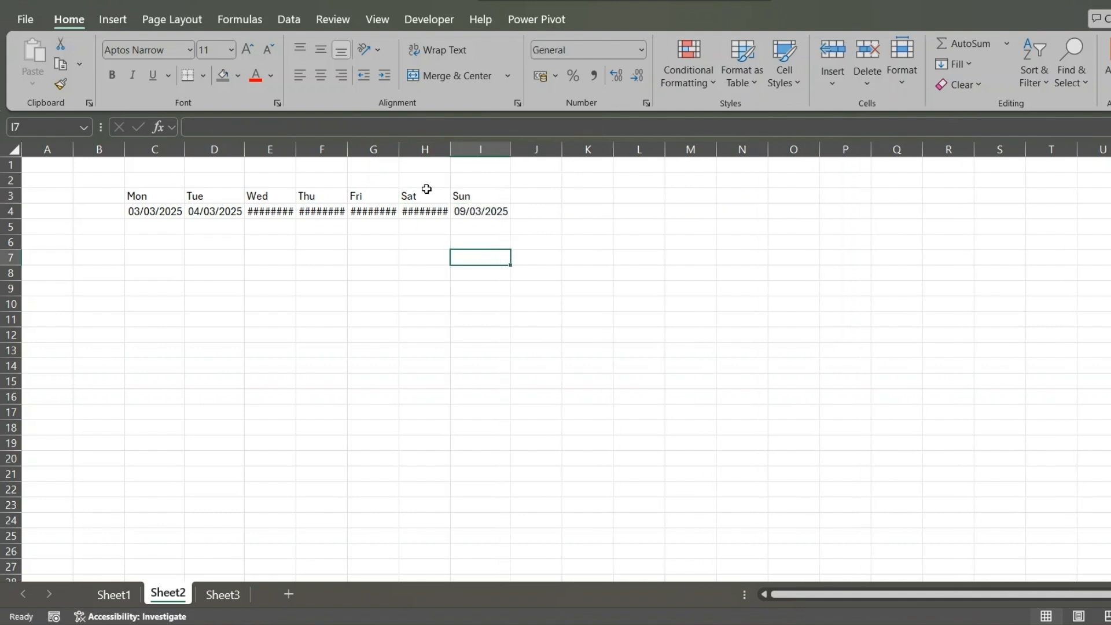
pyautogui.doubleClick(399, 149)
pyautogui.doubleClick(345, 150)
pyautogui.doubleClick(295, 149)
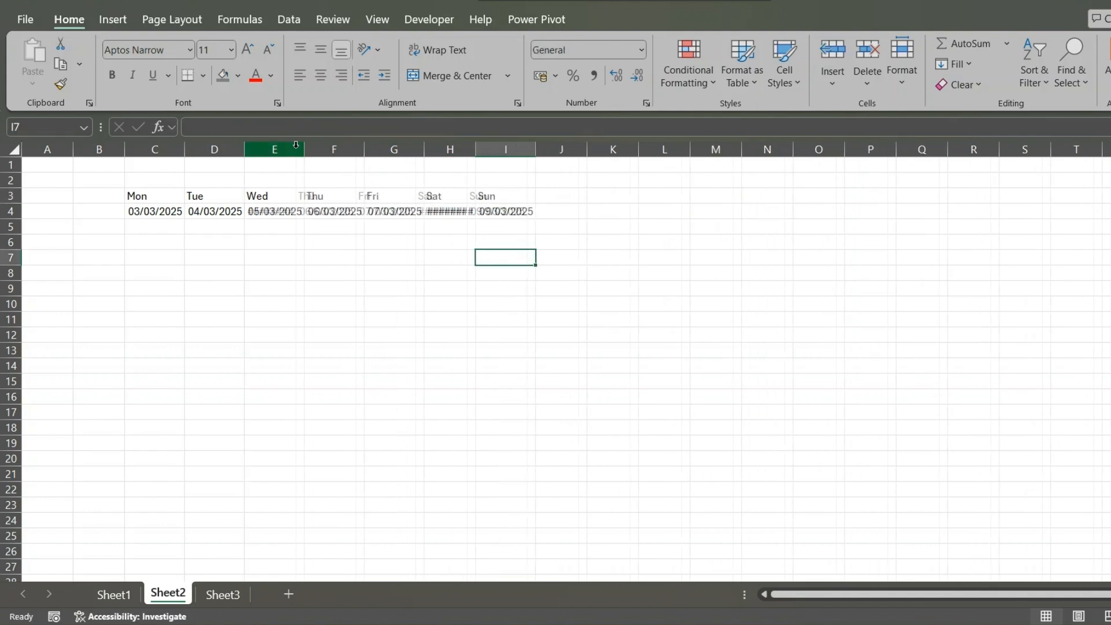
pyautogui.doubleClick(473, 149)
pyautogui.click(410, 324)
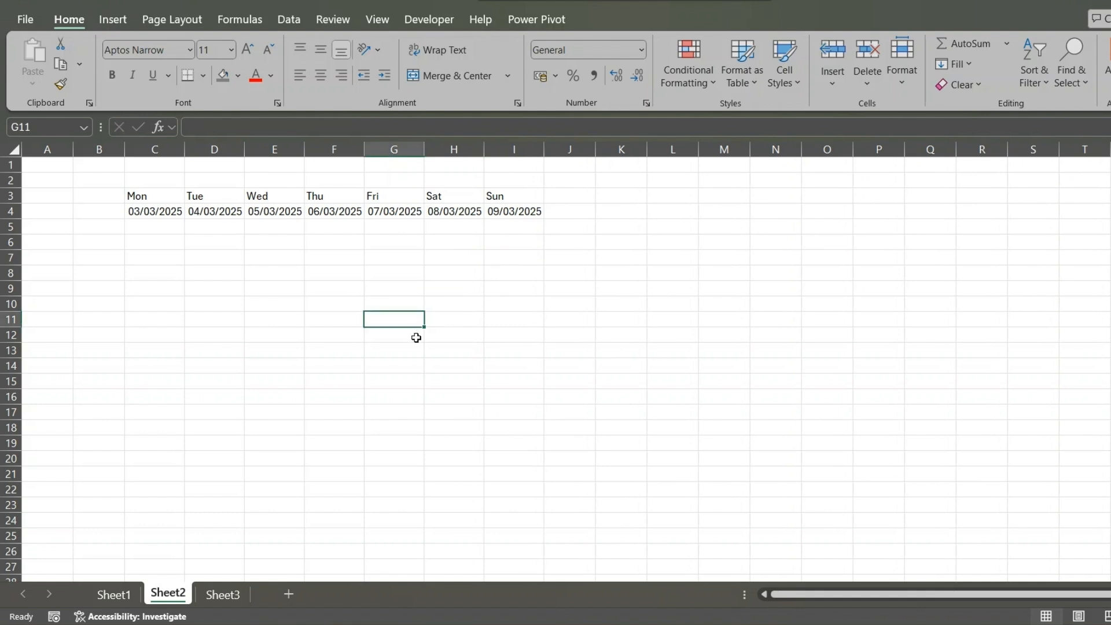
# - Examine the date formulas cell by cell across row 4, from C4 to I4
pyautogui.click(156, 212)
pyautogui.click(210, 212)
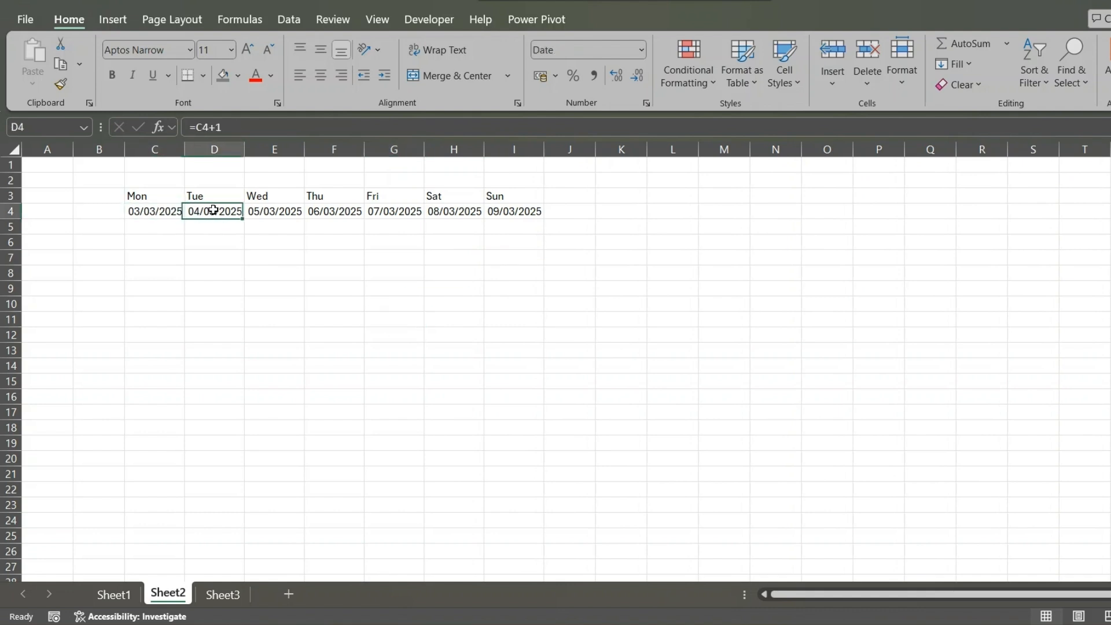
pyautogui.click(275, 211)
pyautogui.click(336, 212)
pyautogui.click(404, 209)
pyautogui.click(454, 210)
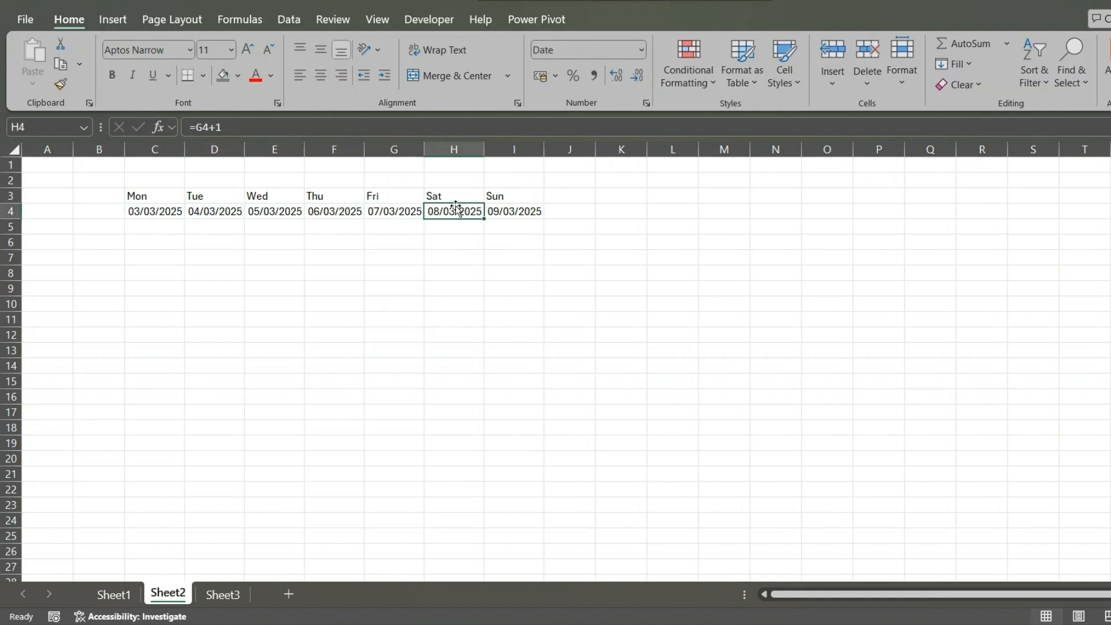
pyautogui.click(521, 209)
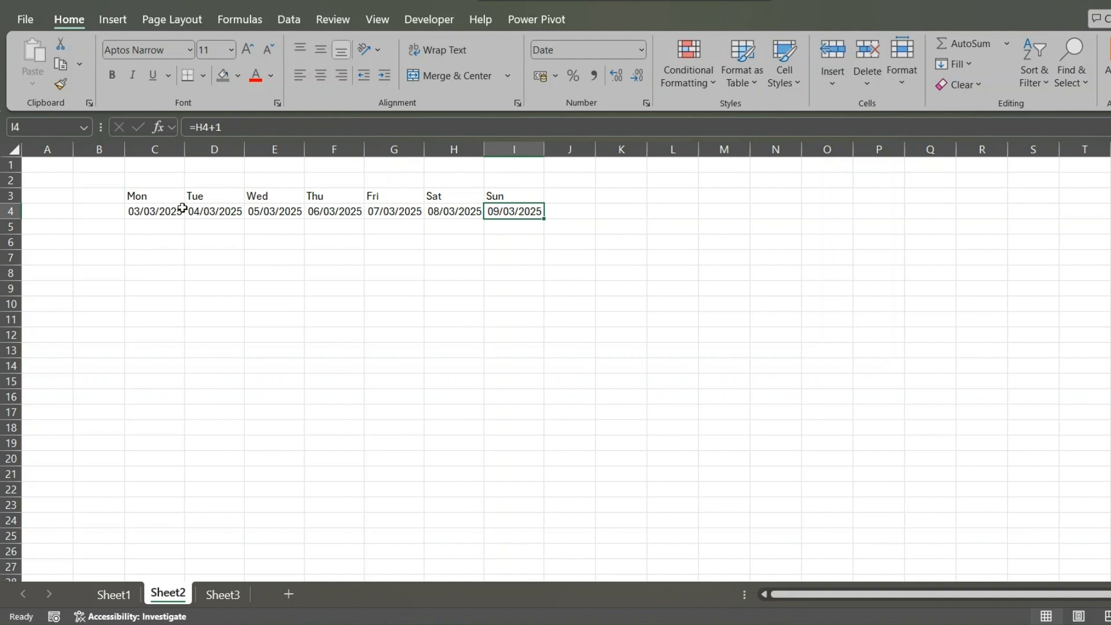
# - Try continuing the dates by entering =I4+1 in C5 and filling it across to I5, and clear C5:I5
pyautogui.click(160, 224)
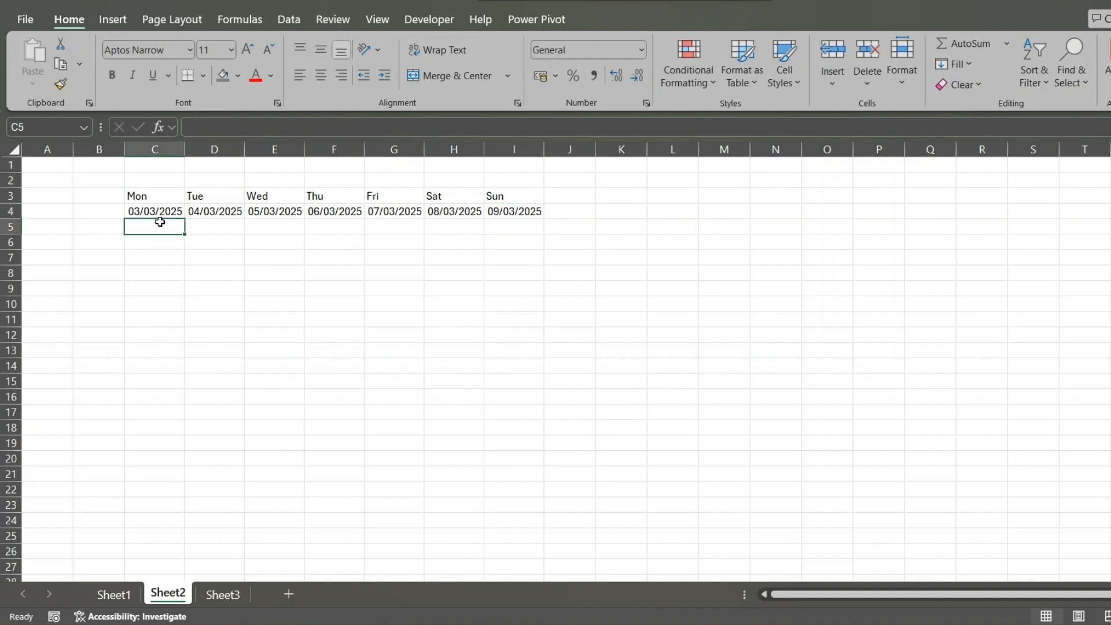
pyautogui.write('=')
pyautogui.click(503, 213)
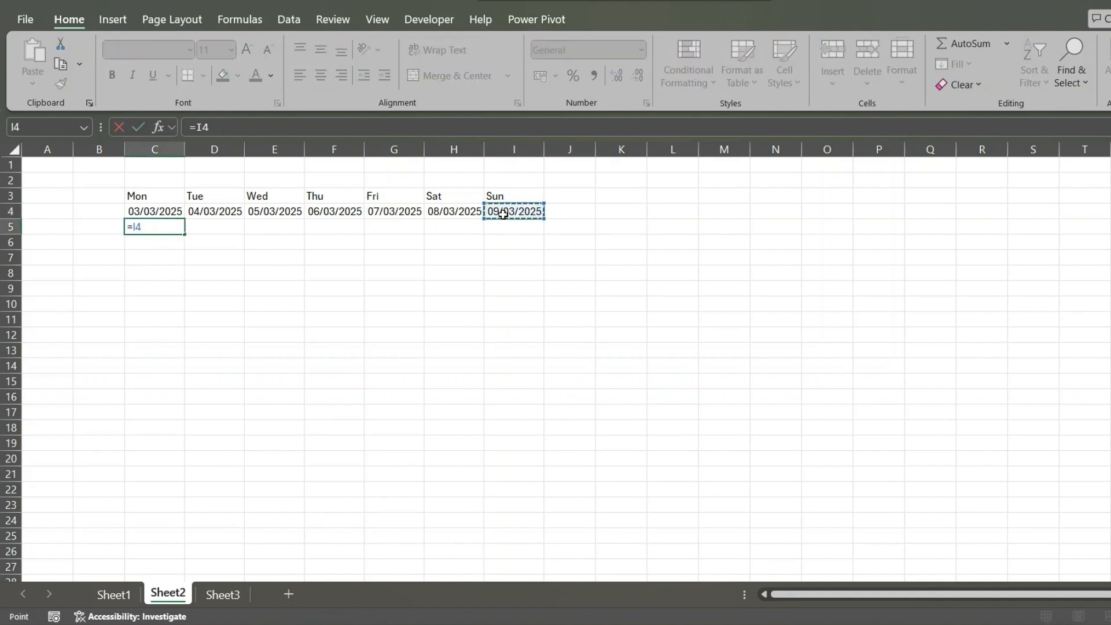
pyautogui.write('+1')
pyautogui.press('Return')
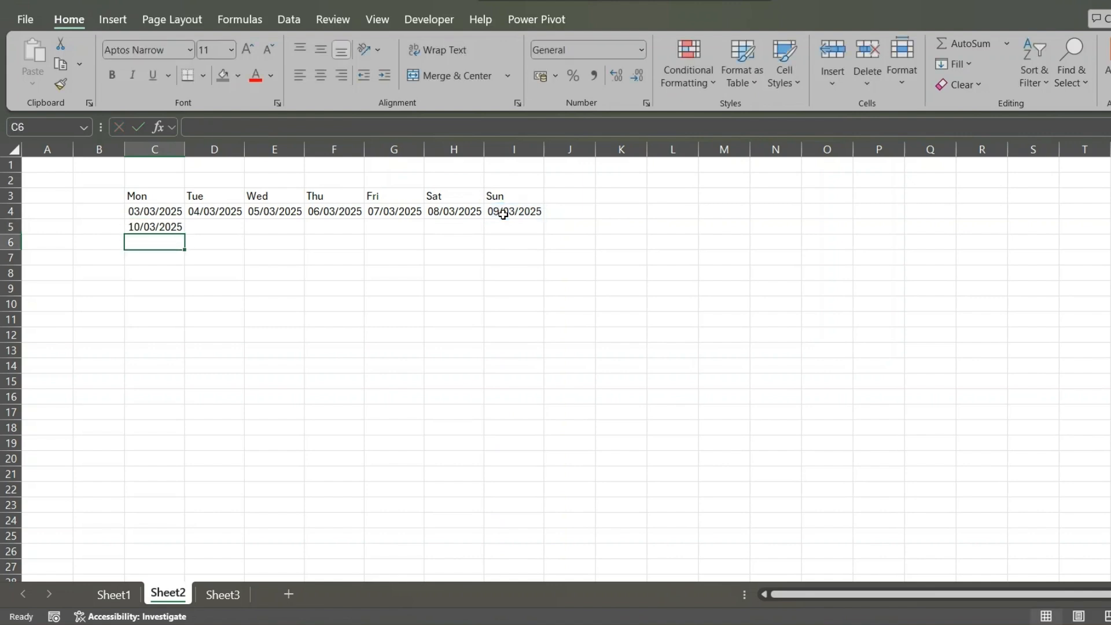
pyautogui.click(165, 227)
pyautogui.moveTo(187, 235); pyautogui.dragTo(521, 227)
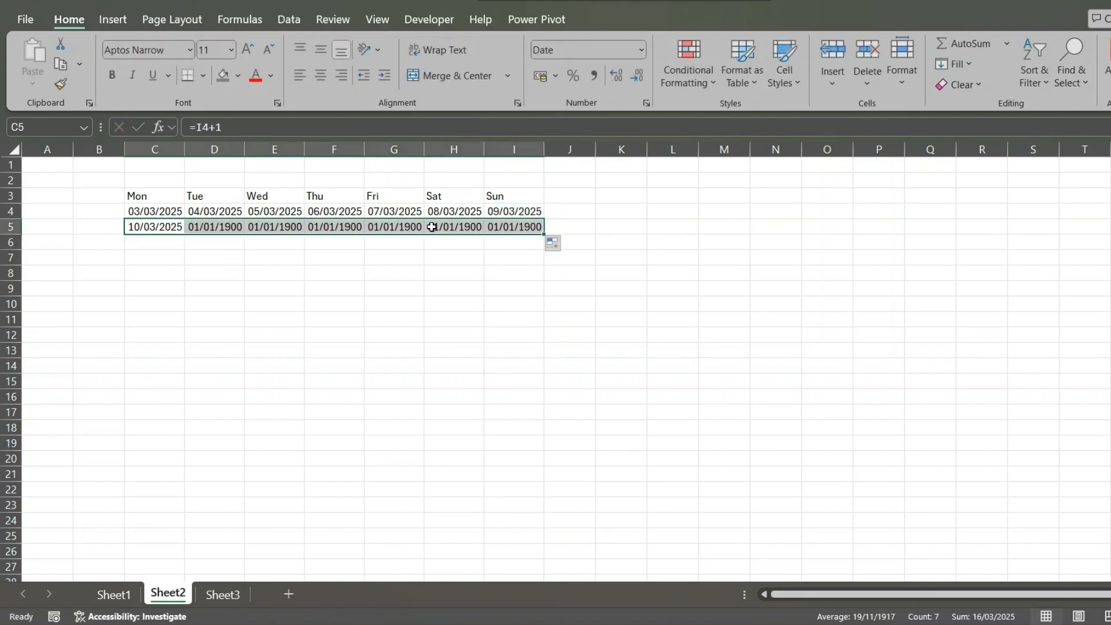
pyautogui.press('Delete')
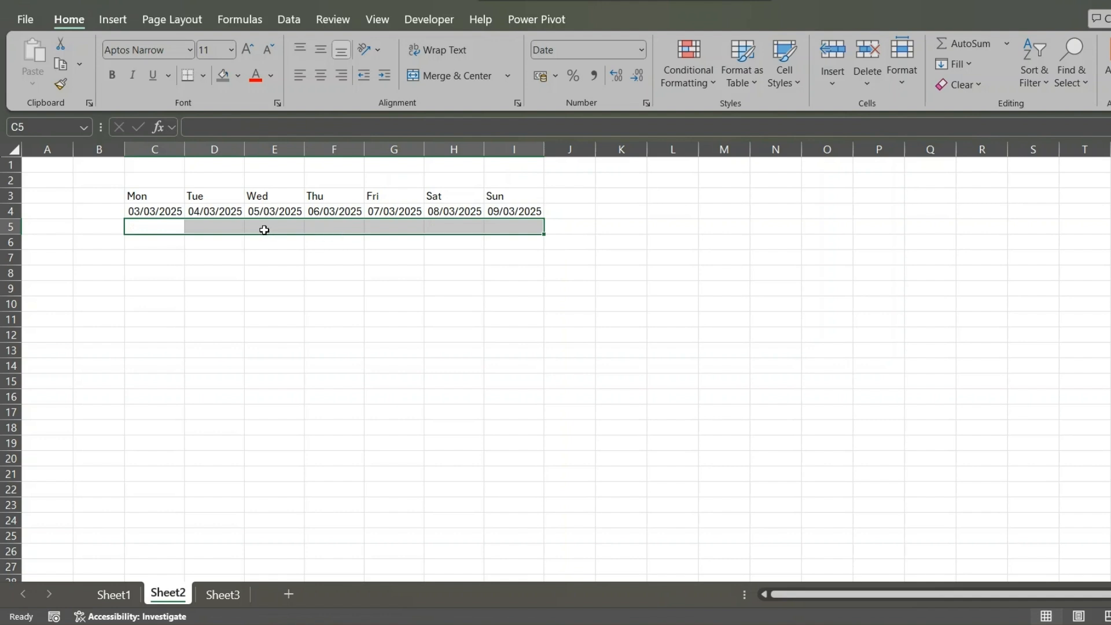
# - Enter the formula =I4+1 in cell C5 to start the second week
pyautogui.click(247, 242)
pyautogui.moveTo(150, 214); pyautogui.dragTo(516, 209)
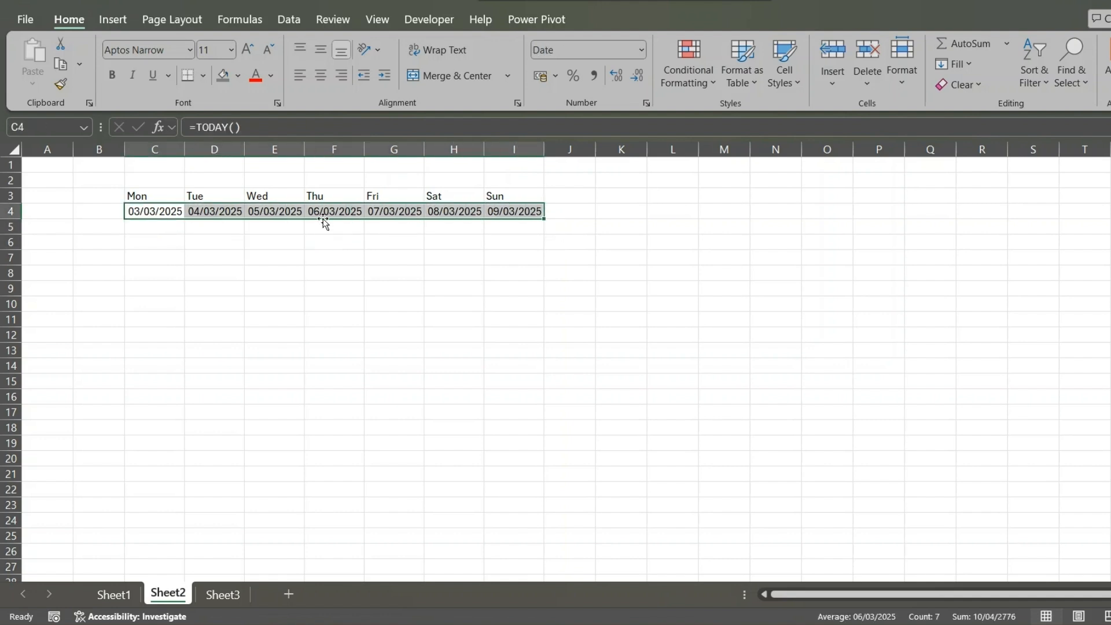
pyautogui.click(156, 227)
pyautogui.write('=')
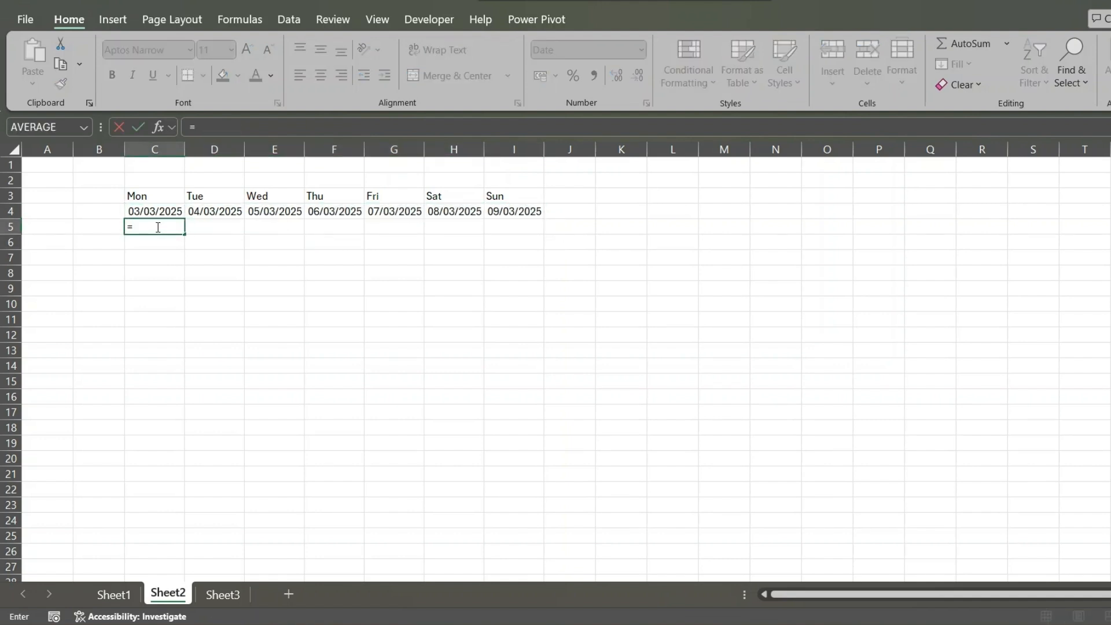
pyautogui.click(496, 210)
pyautogui.write('+')
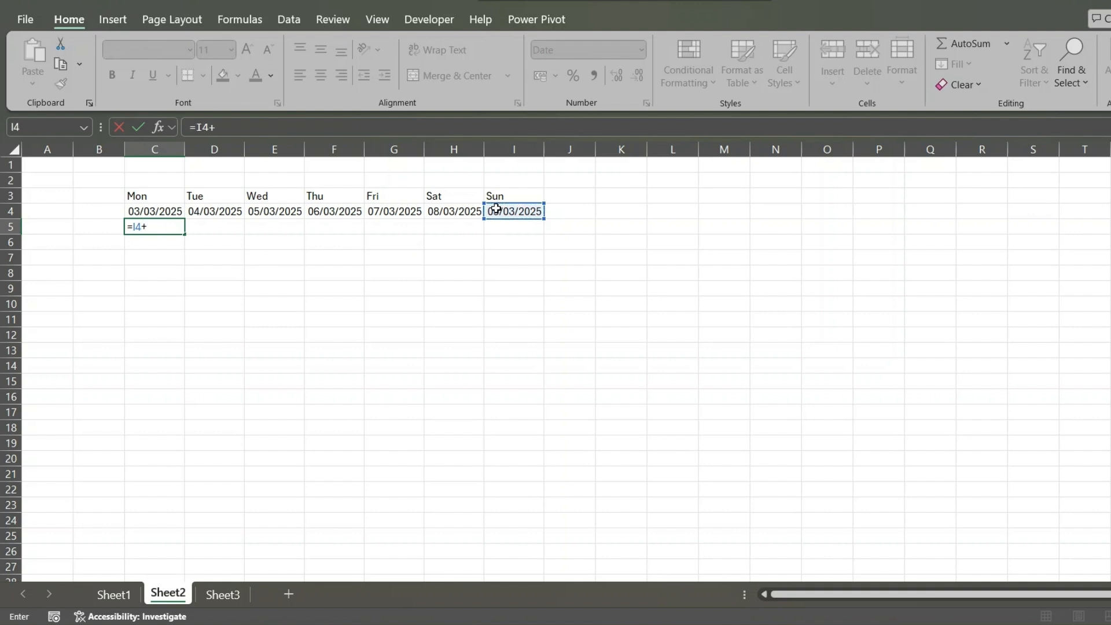
pyautogui.write('1')
pyautogui.press('Return')
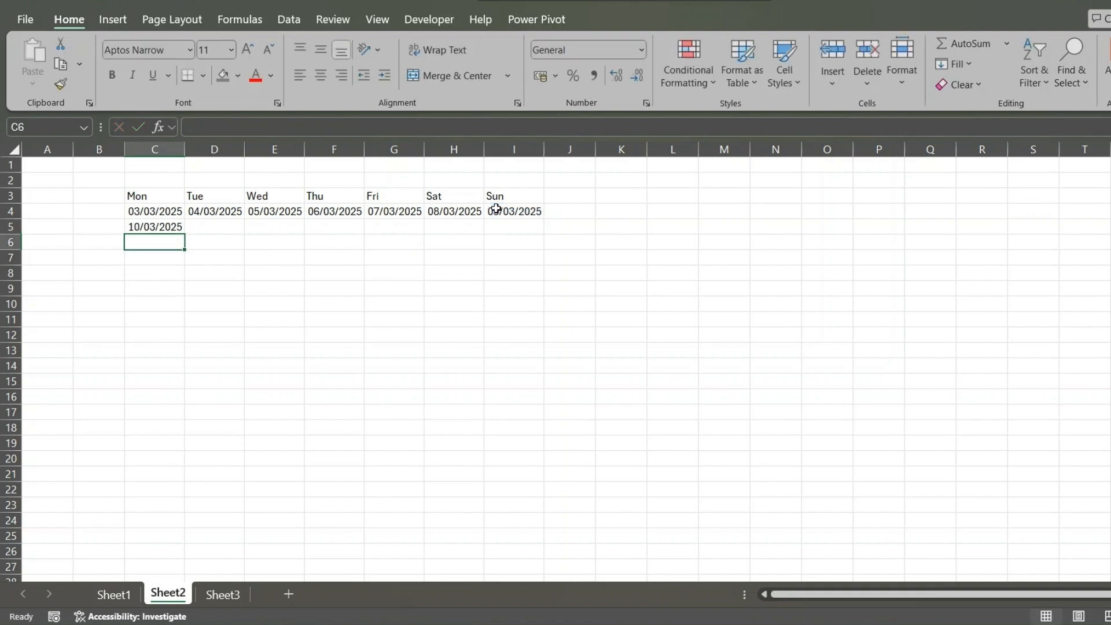
# - Fill the remaining dates by copying the C5 formula down to C8 and the next-day formulas through D5:I7
pyautogui.click(211, 212)
pyautogui.moveTo(244, 218); pyautogui.dragTo(543, 233)
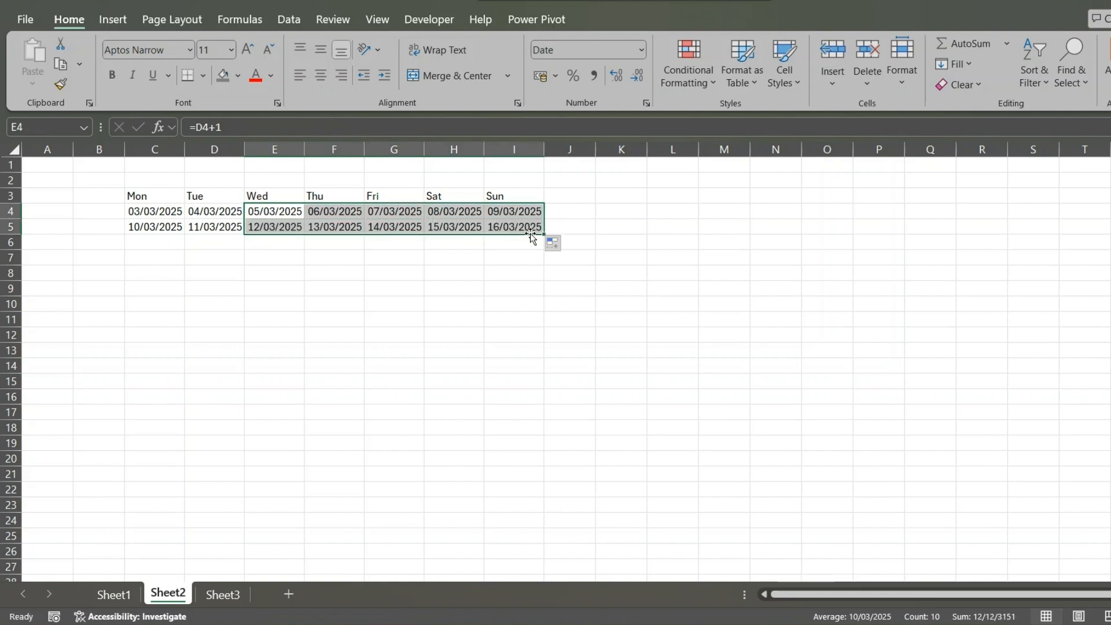
pyautogui.click(175, 231)
pyautogui.moveTo(185, 234); pyautogui.dragTo(178, 274)
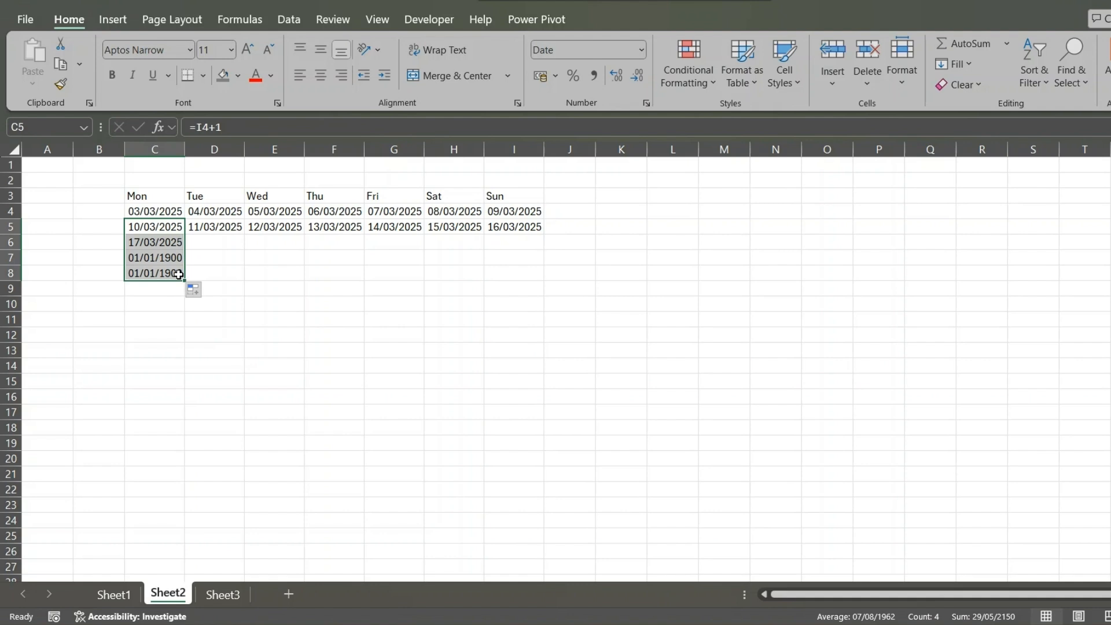
pyautogui.moveTo(212, 226); pyautogui.dragTo(529, 263)
pyautogui.click(319, 293)
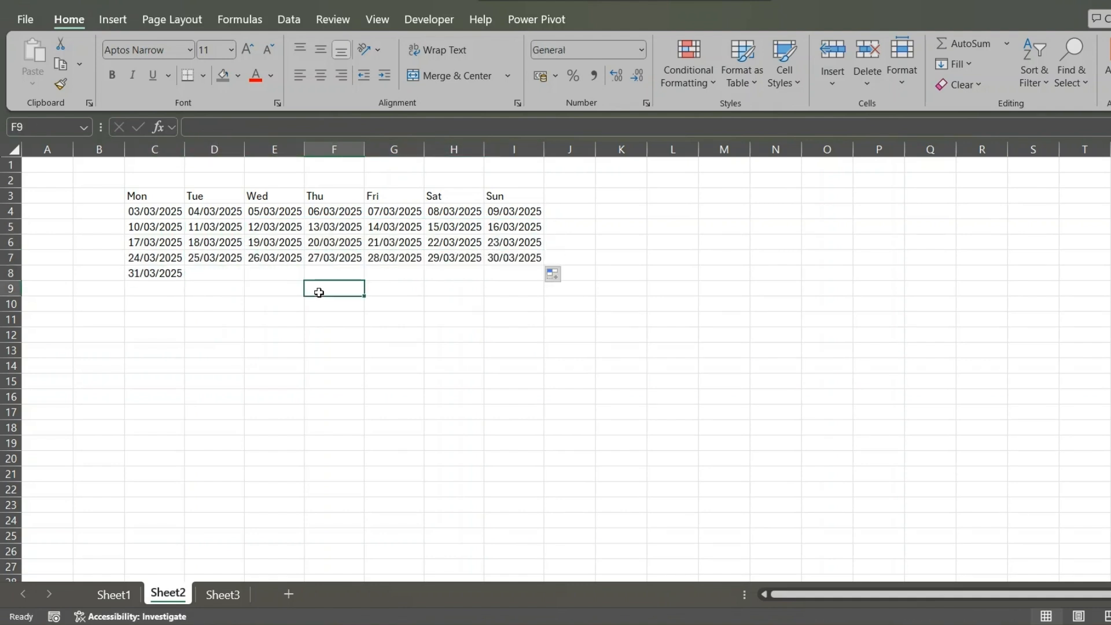
pyautogui.click(130, 274)
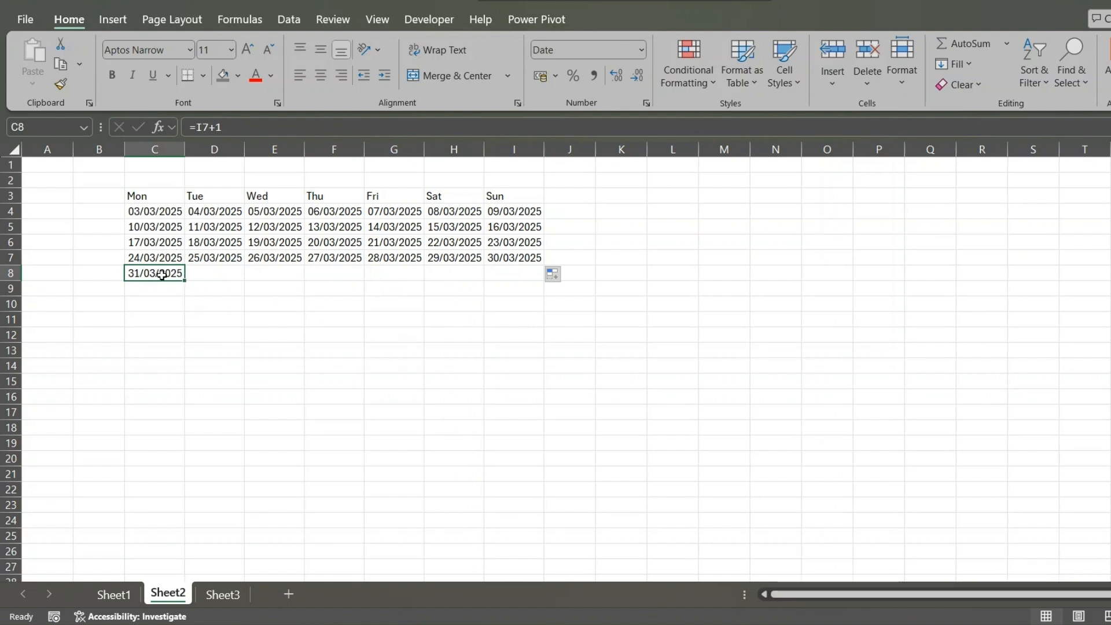
pyautogui.click(273, 241)
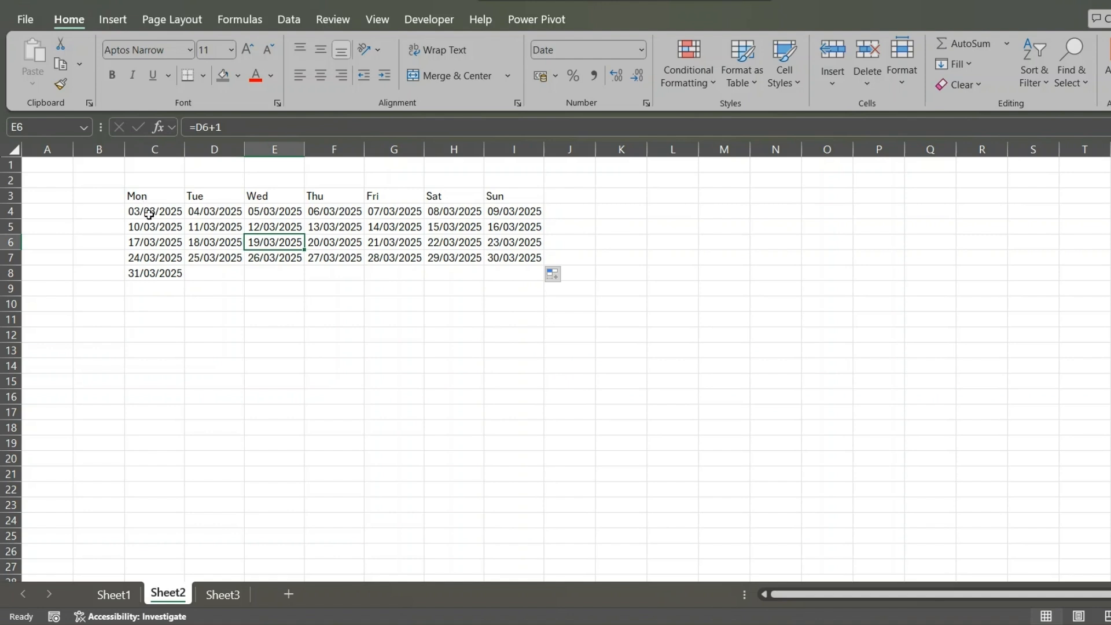
# - Start a custom number format for the calendar dates in C4:I8 with the code MMM/DD
pyautogui.moveTo(149, 214); pyautogui.dragTo(515, 275)
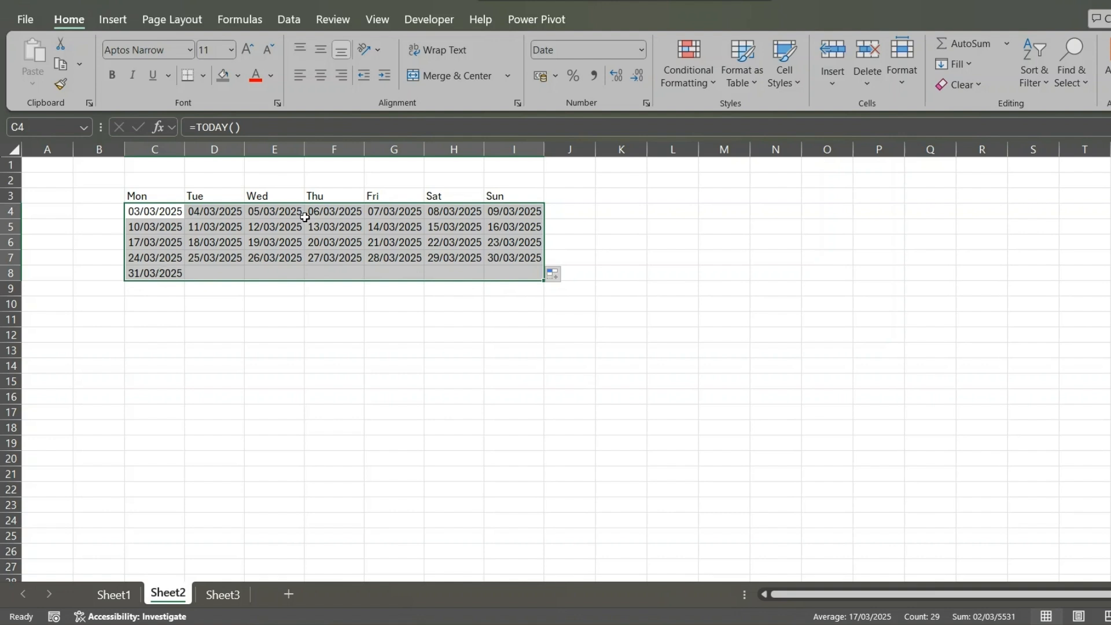
pyautogui.click(641, 50)
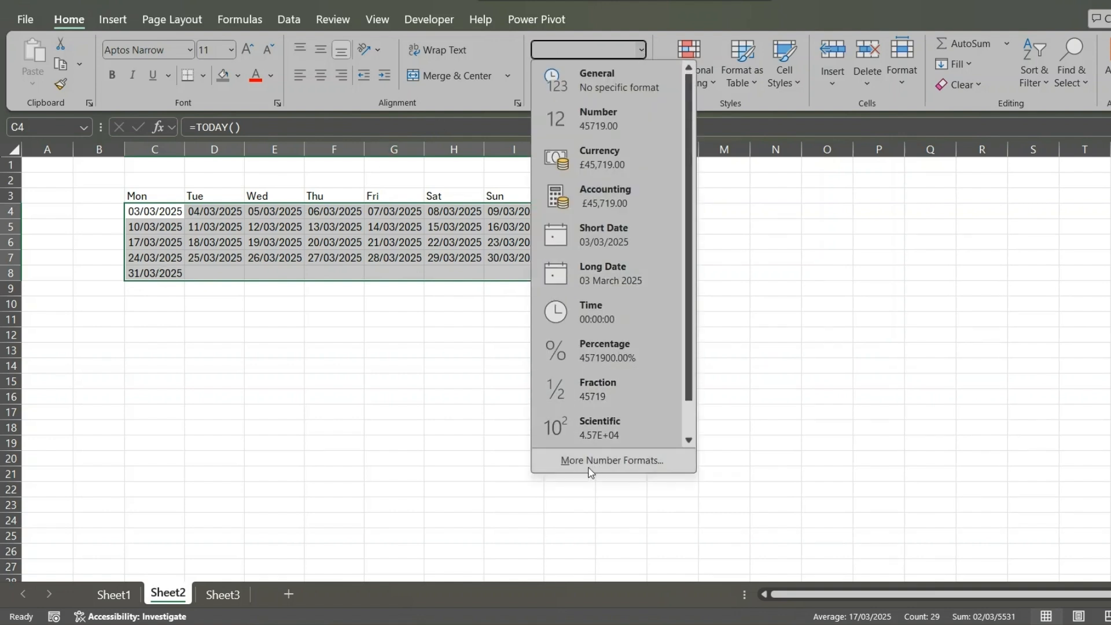
pyautogui.click(593, 468)
pyautogui.click(370, 223)
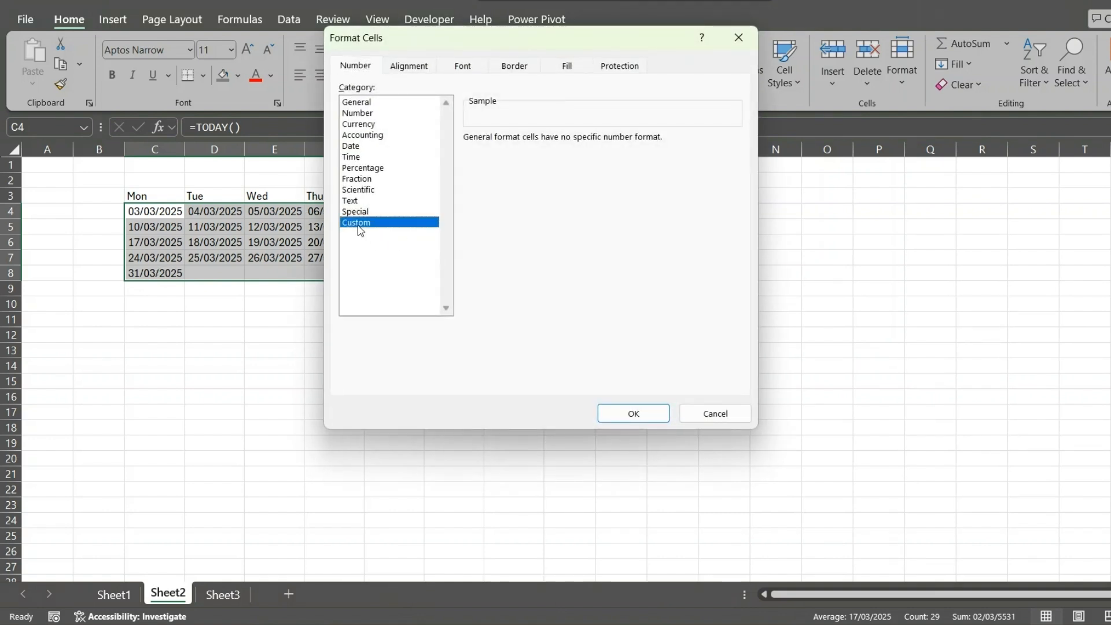
pyautogui.moveTo(504, 152); pyautogui.dragTo(467, 155)
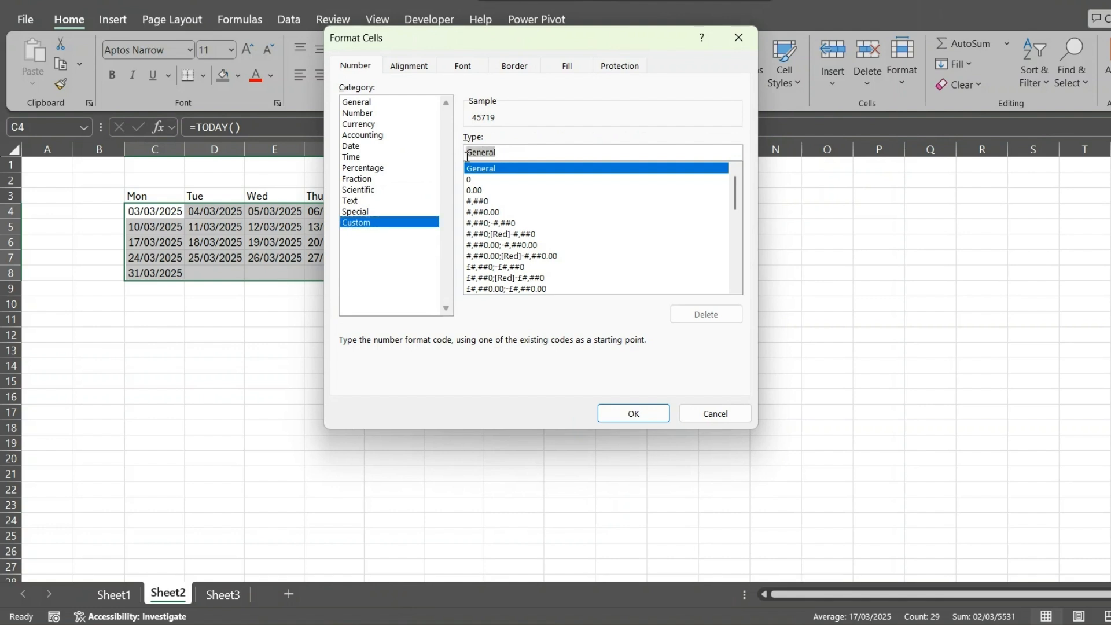
pyautogui.press('BackSpace')
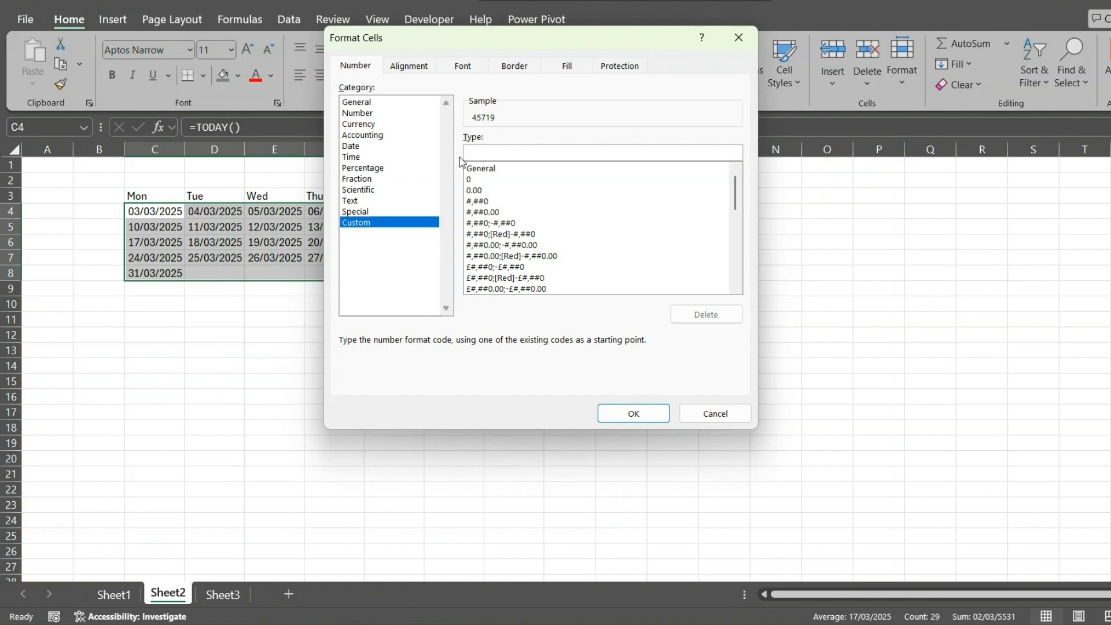
pyautogui.write('MMM/DD')
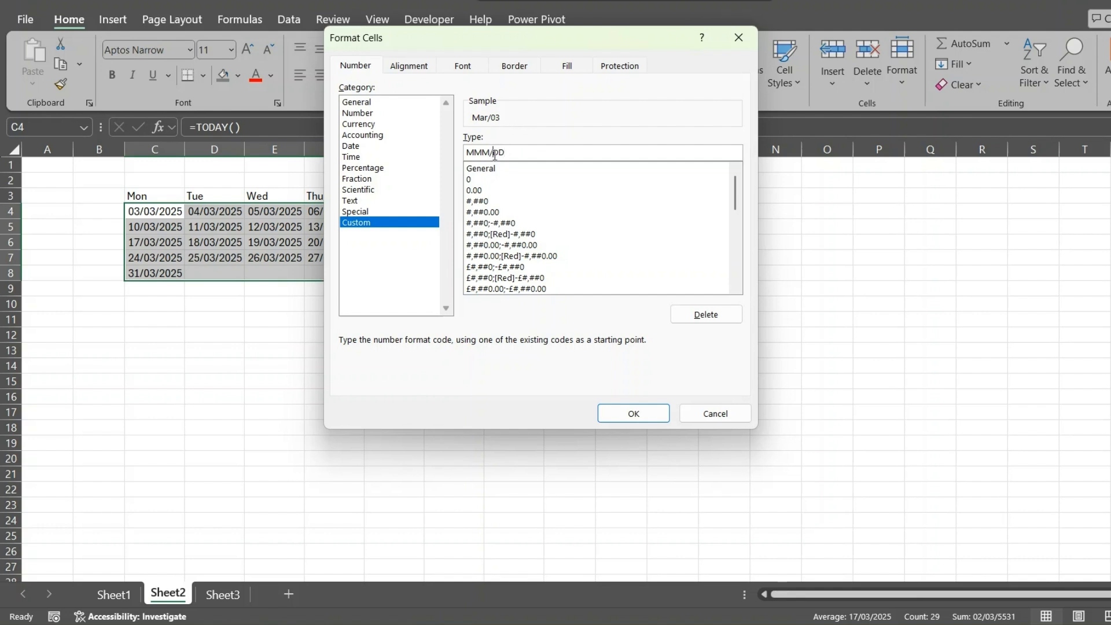
# - Change the custom date format code to MMM-DD and apply it to the calendar dates
pyautogui.press('BackSpace')
pyautogui.write('-')
pyautogui.click(490, 153)
pyautogui.write('M')
pyautogui.press('BackSpace')
pyautogui.press('BackSpace')
pyautogui.press('BackSpace')
pyautogui.write('MM')
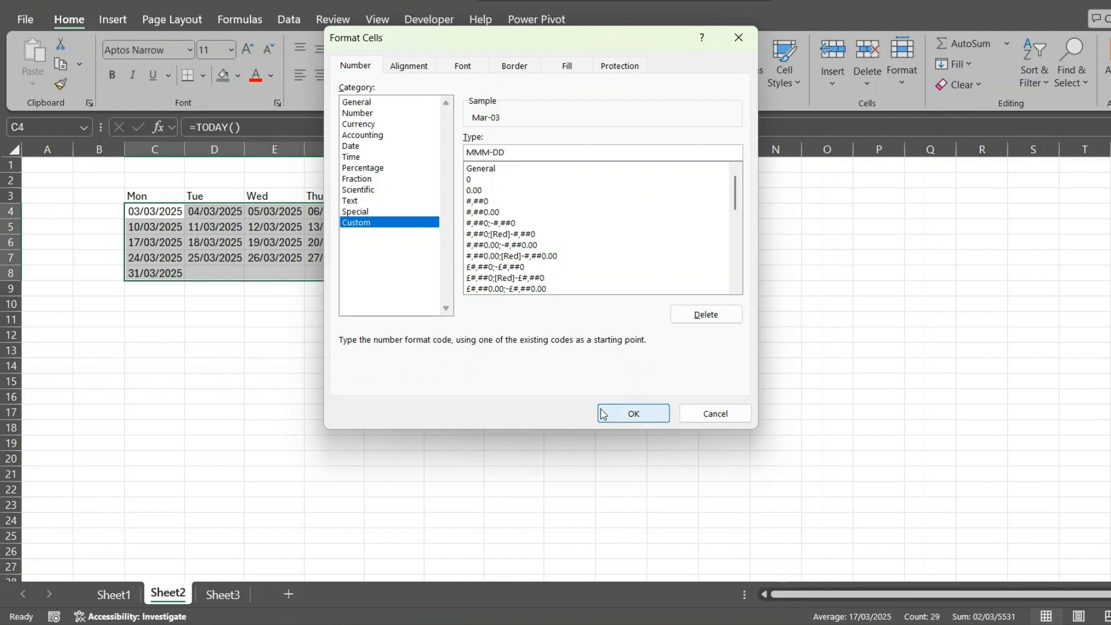
pyautogui.click(628, 414)
pyautogui.click(301, 329)
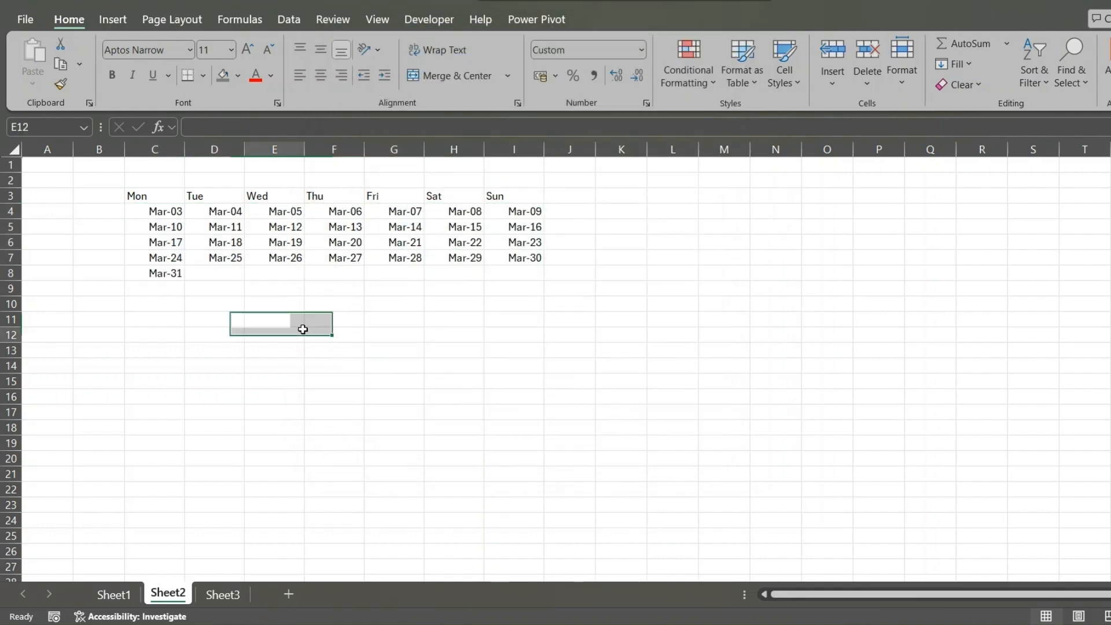
# - Center the weekday headers and dates in C3:I8 horizontally
pyautogui.moveTo(151, 212); pyautogui.dragTo(532, 280)
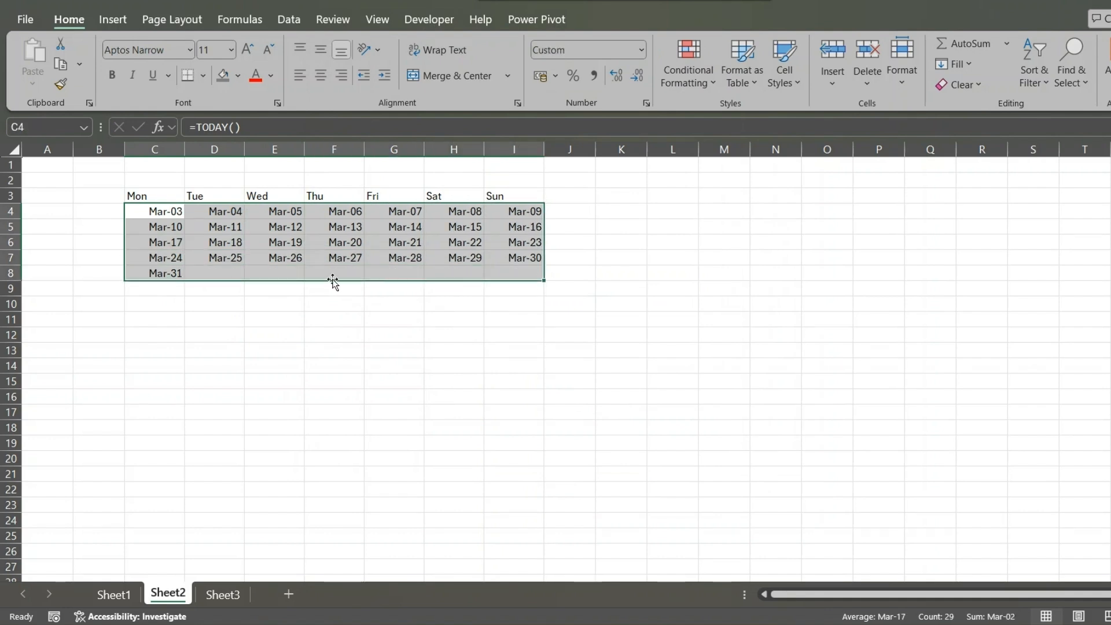
pyautogui.click(226, 320)
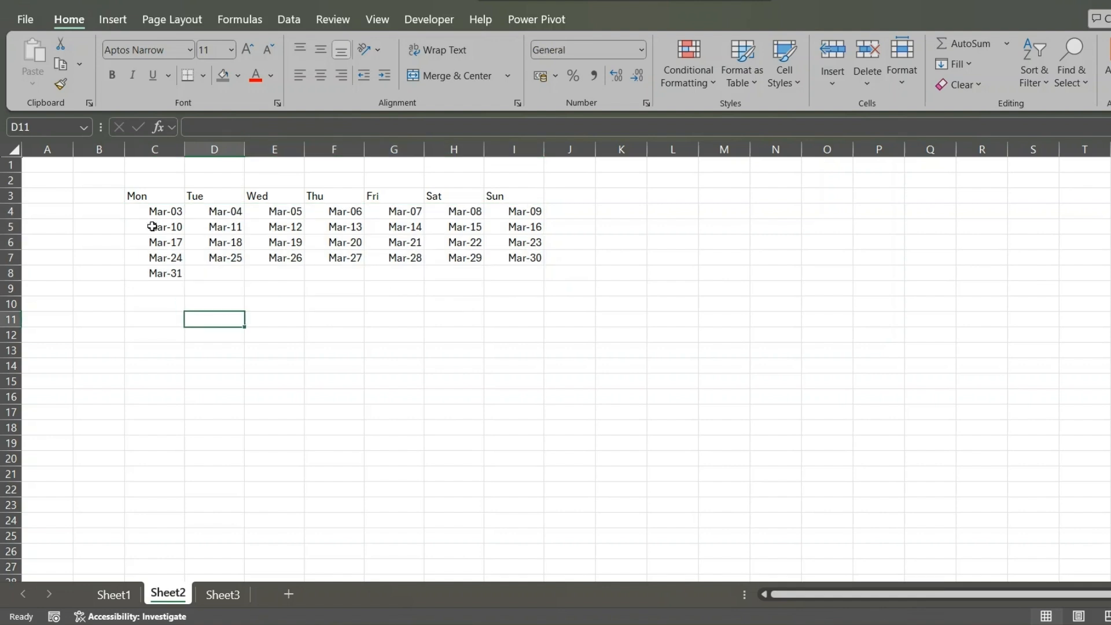
pyautogui.moveTo(139, 196); pyautogui.dragTo(542, 278)
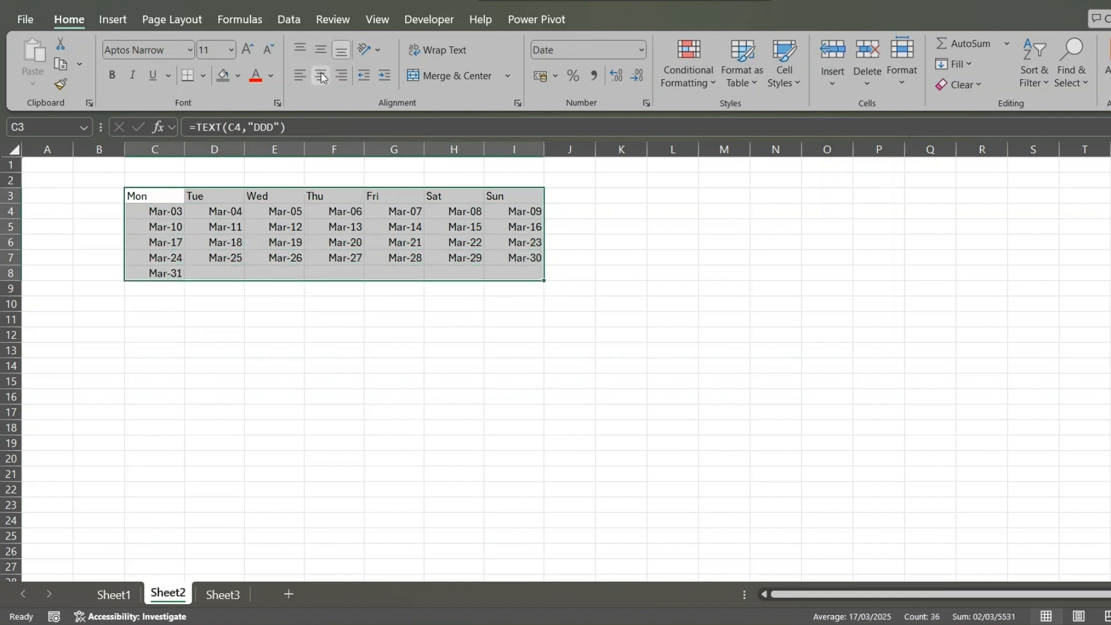
pyautogui.click(321, 76)
pyautogui.click(622, 226)
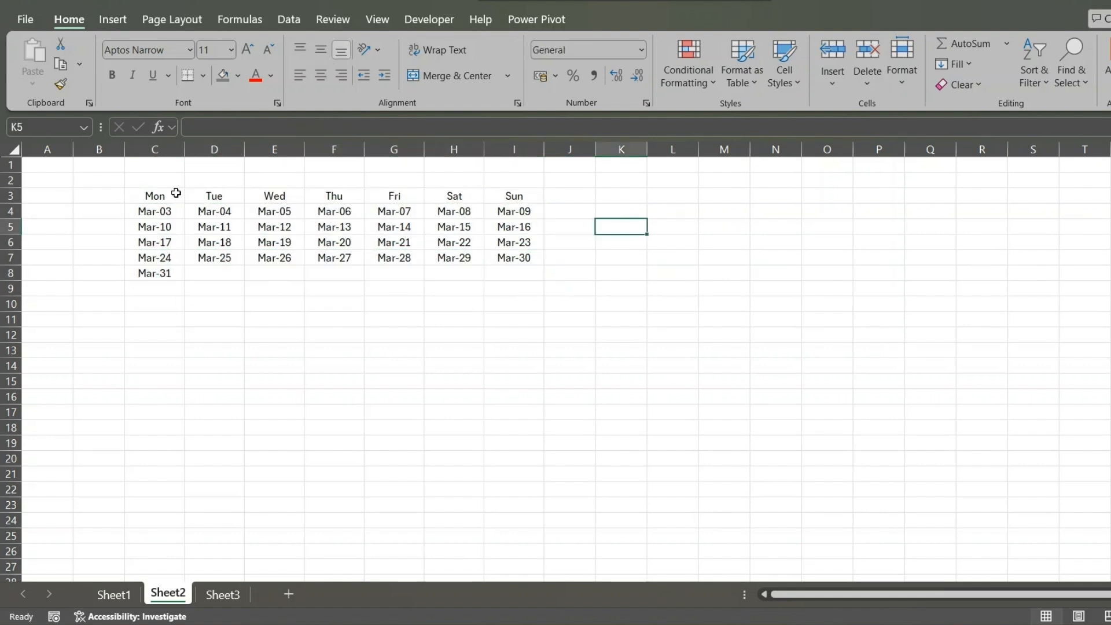
# - Make the weekday headers in C3:I3 bold
pyautogui.moveTo(174, 196); pyautogui.dragTo(513, 194)
pyautogui.click(112, 75)
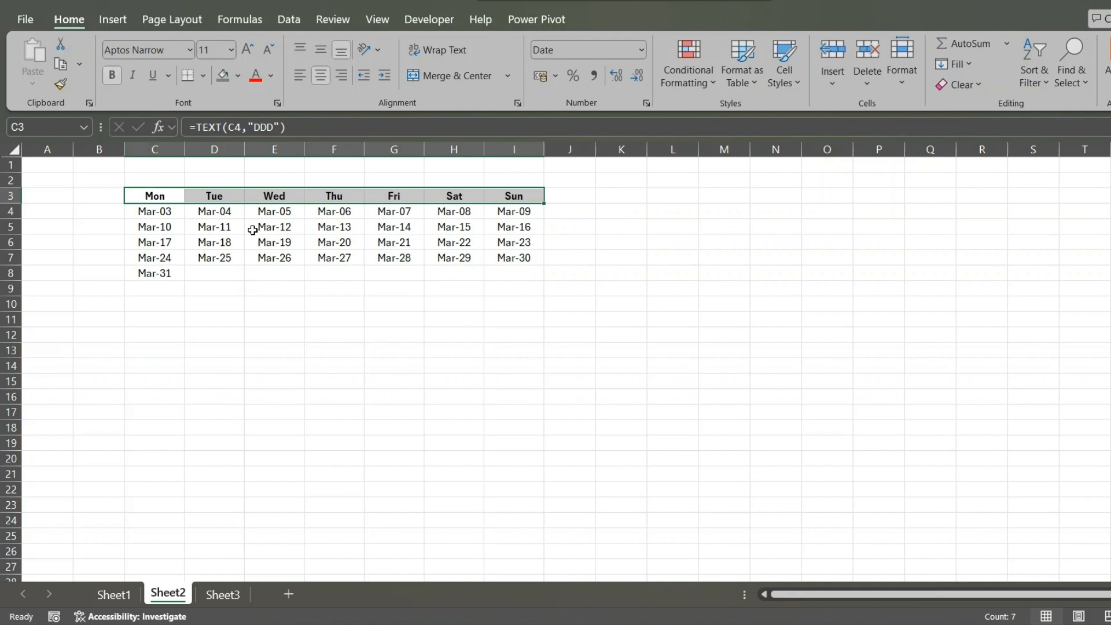
pyautogui.click(399, 322)
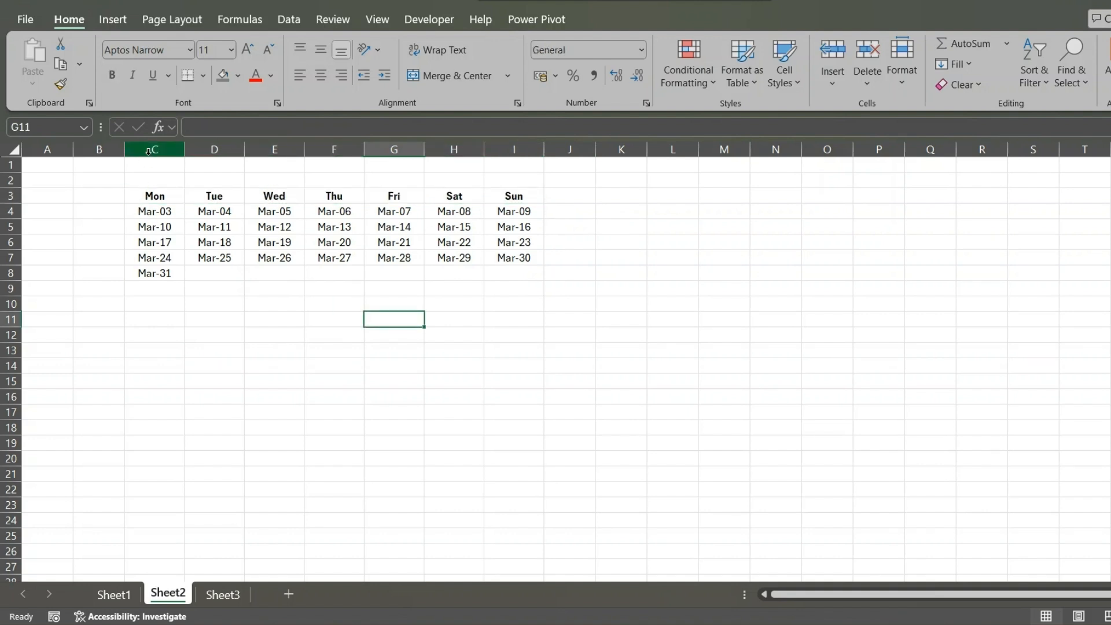
# - Widen columns C through I slightly and increase the height of rows 3 through 8 evenly
pyautogui.moveTo(141, 149); pyautogui.dragTo(550, 146)
pyautogui.click(544, 145)
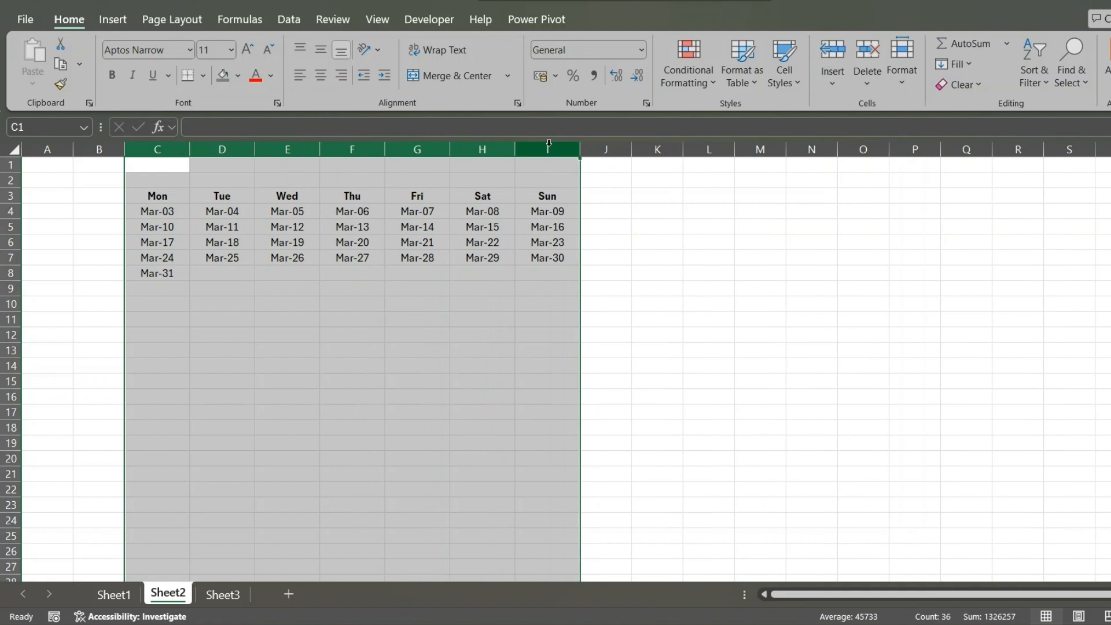
pyautogui.moveTo(11, 195); pyautogui.dragTo(12, 302)
pyautogui.click(455, 480)
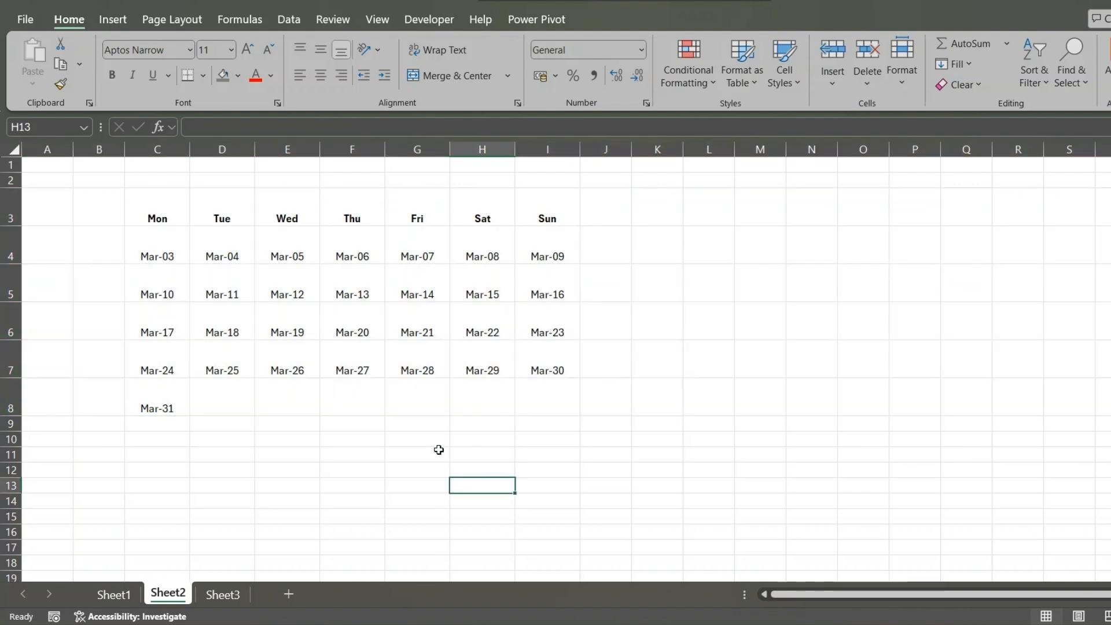
# - Align the contents of C3:I8 to the top of their cells
pyautogui.moveTo(156, 213); pyautogui.dragTo(538, 389)
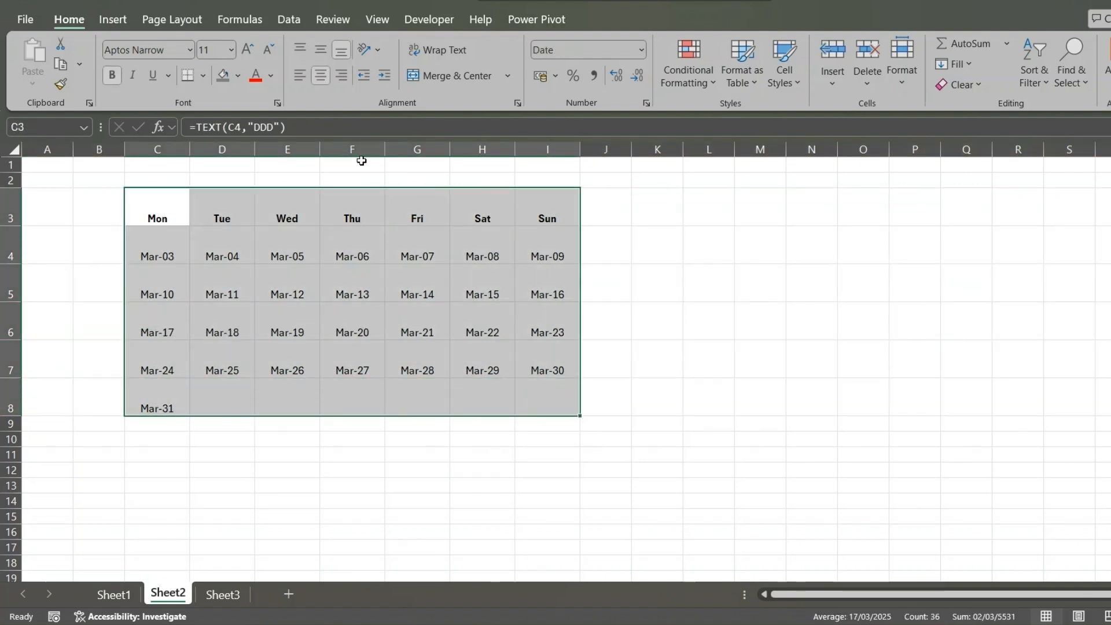
pyautogui.click(298, 50)
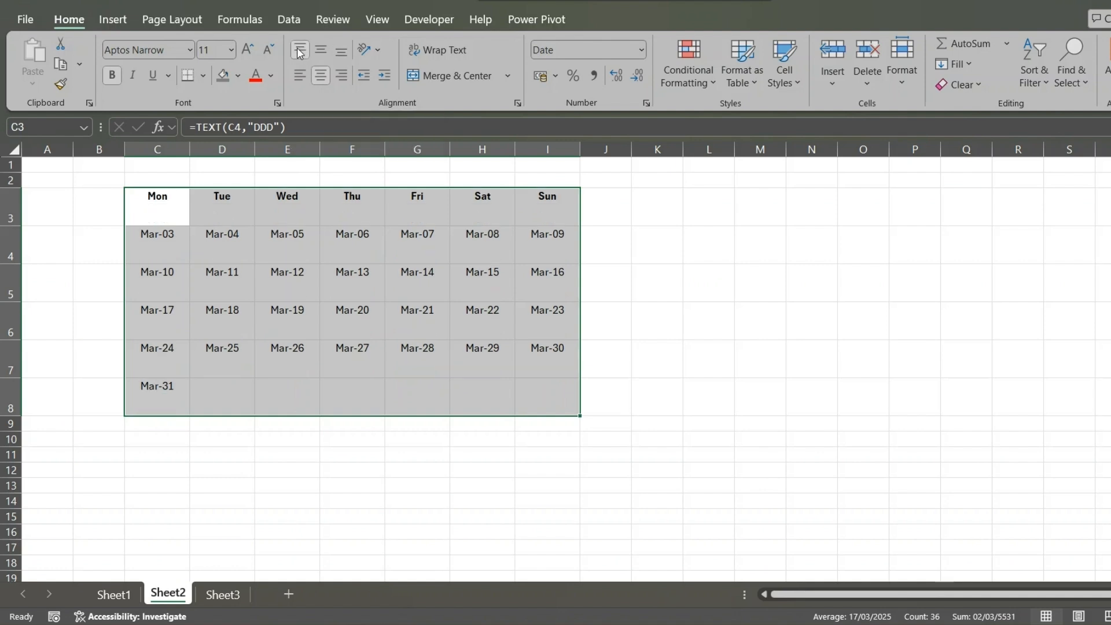
pyautogui.click(711, 281)
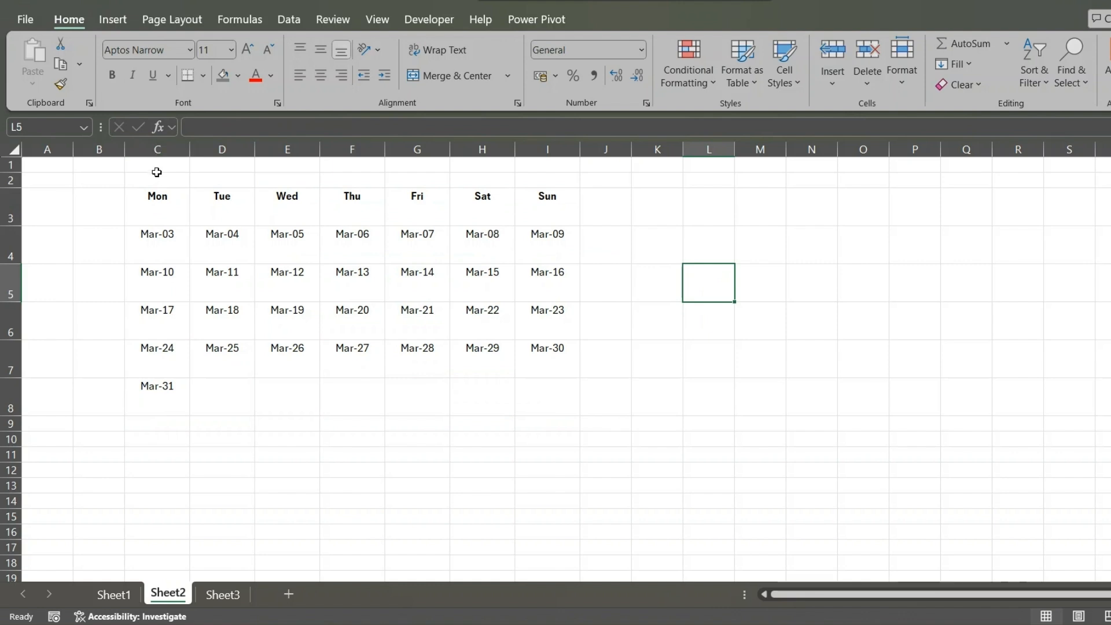
# - Move the calendar block C3:I8 up one row so that it starts in C2
pyautogui.moveTo(157, 200); pyautogui.dragTo(538, 397)
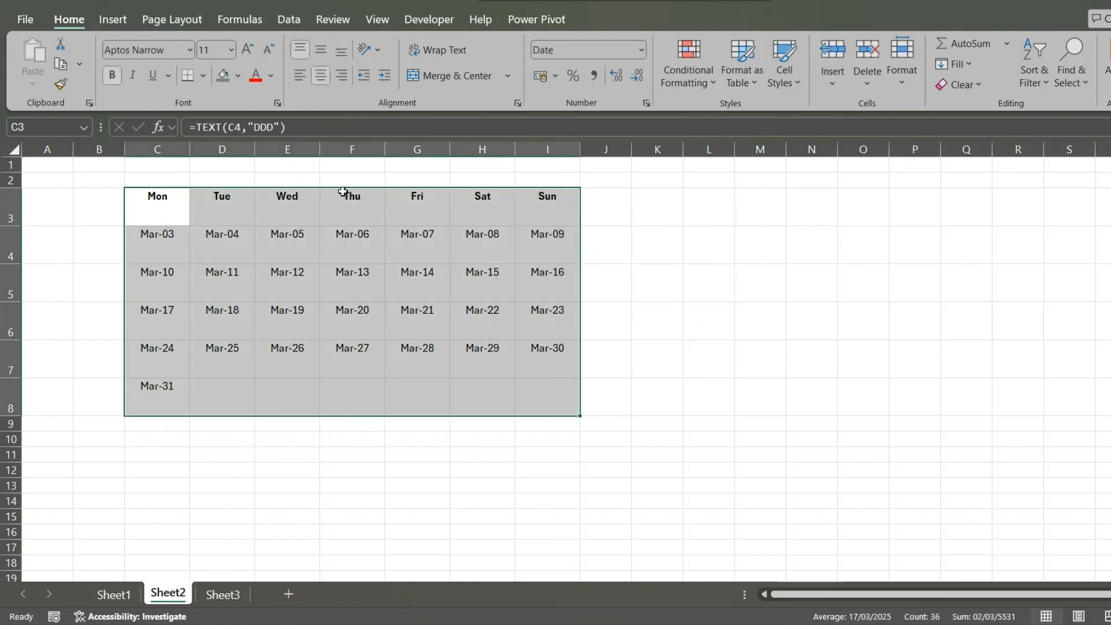
pyautogui.moveTo(342, 190); pyautogui.dragTo(339, 181)
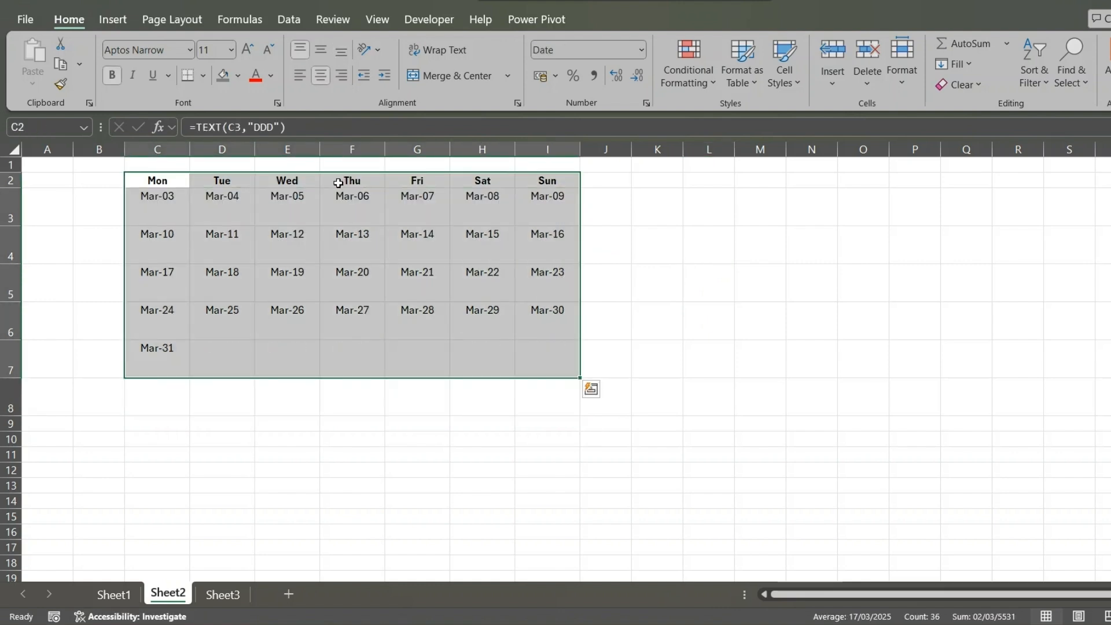
# - Increase the height of row 1 and enter the title CALENDER in C1
pyautogui.click(694, 281)
pyautogui.moveTo(16, 172); pyautogui.dragTo(16, 183)
pyautogui.click(171, 168)
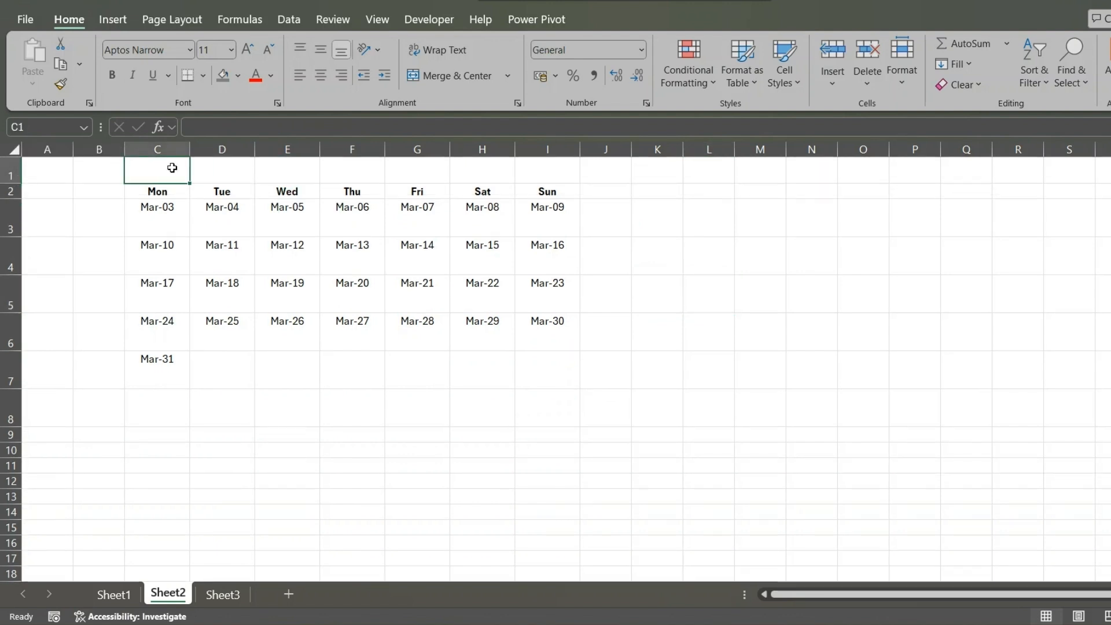
pyautogui.write('CALENDE')
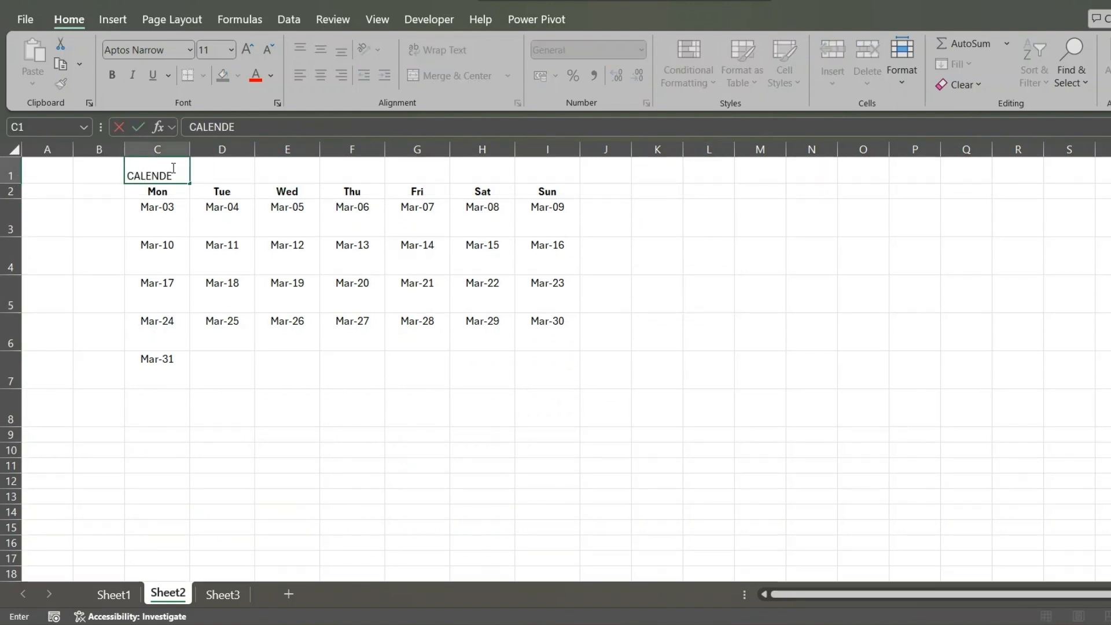
pyautogui.write('R')
pyautogui.rightClick(173, 168)
pyautogui.click(308, 165)
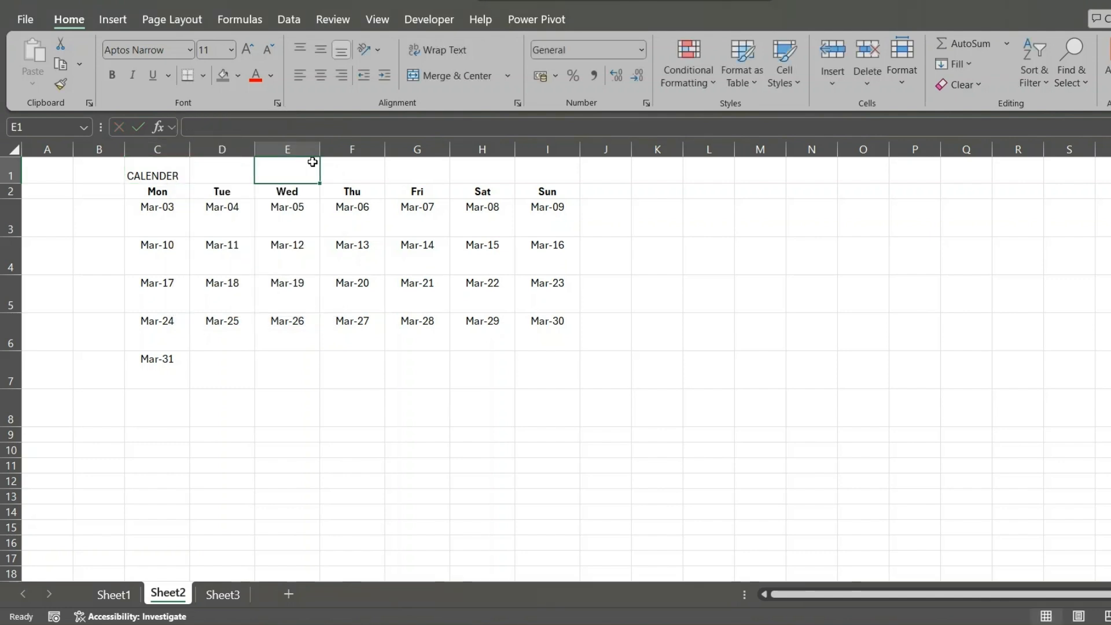
# - Merge and center the title across C1:I1 and set its font size to 24
pyautogui.click(183, 169)
pyautogui.moveTo(184, 169); pyautogui.dragTo(560, 168)
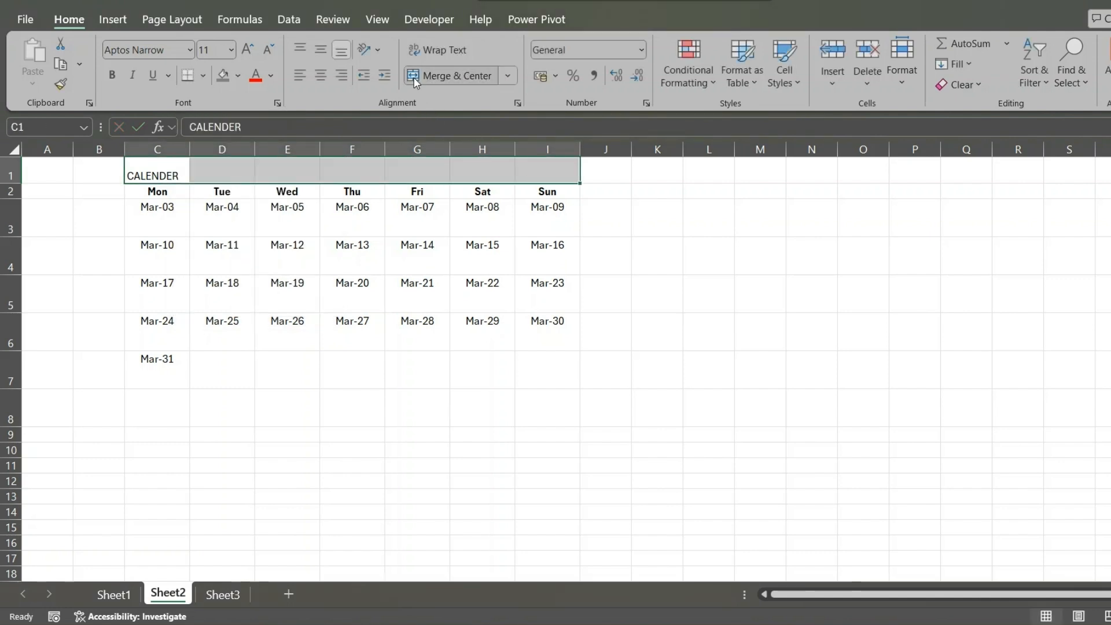
pyautogui.click(451, 76)
pyautogui.click(231, 50)
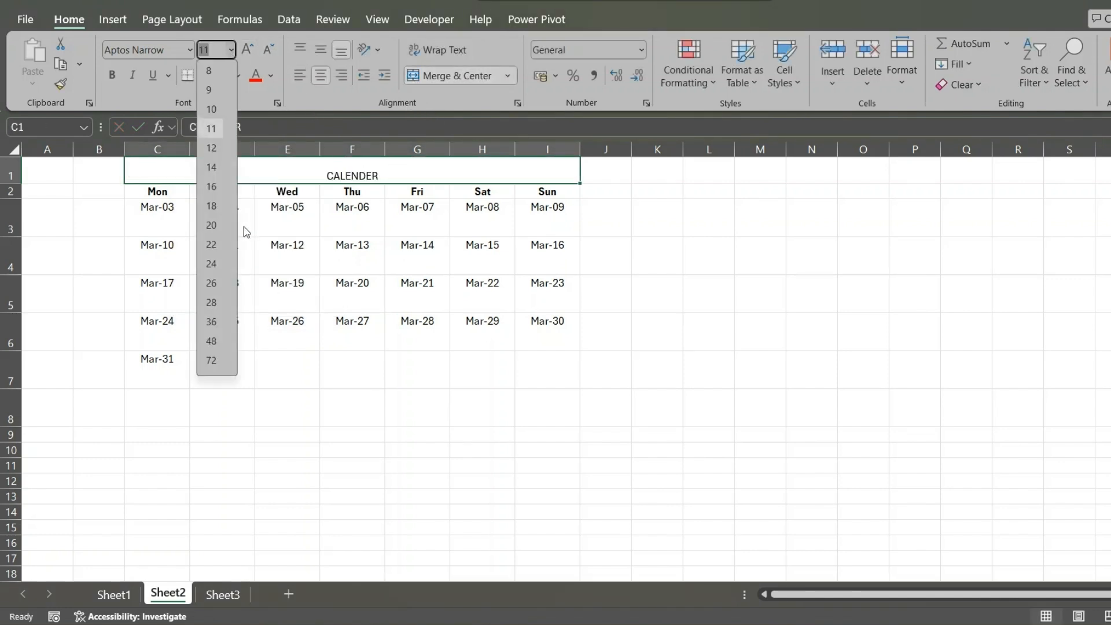
pyautogui.click(211, 264)
pyautogui.click(770, 242)
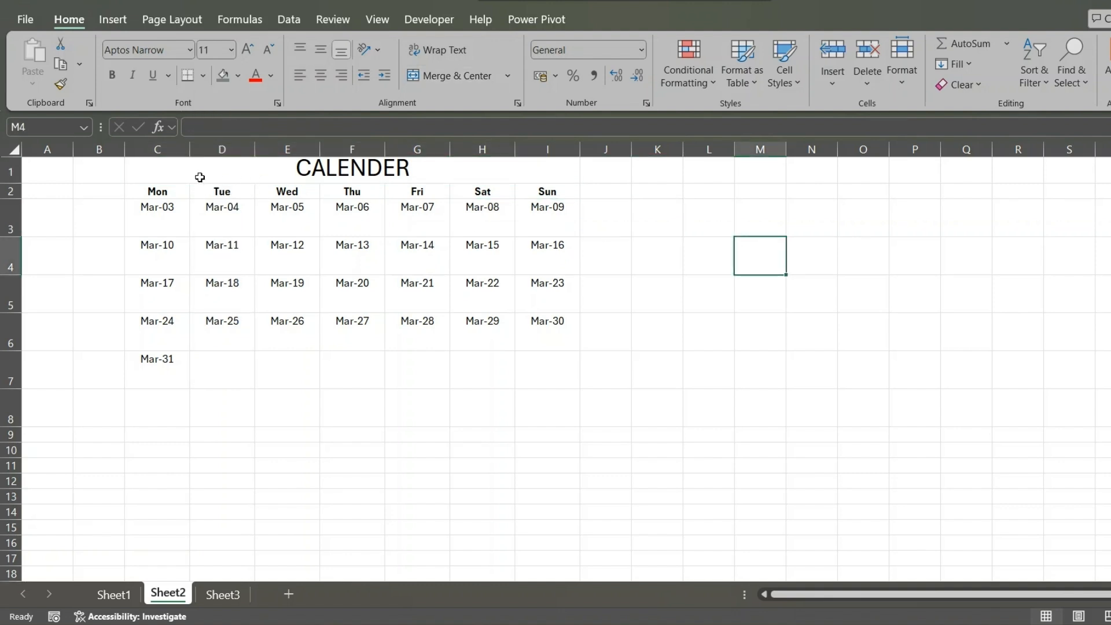
# - Fill the whole calendar block C1:I7 with dark grey and increase the height of row 2
pyautogui.moveTo(199, 177); pyautogui.dragTo(439, 363)
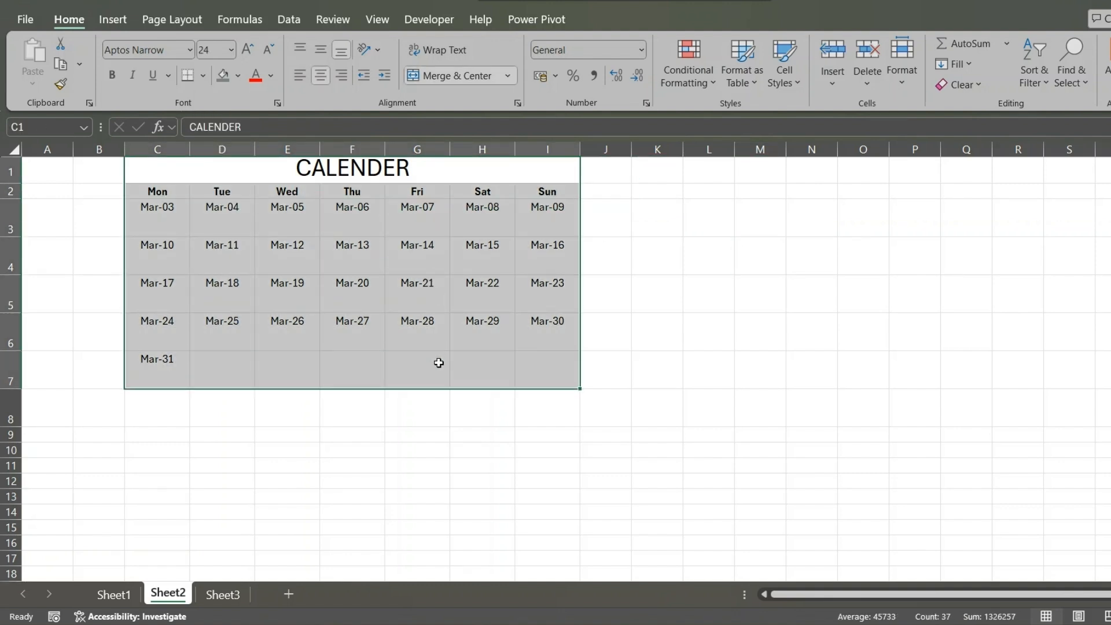
pyautogui.click(224, 74)
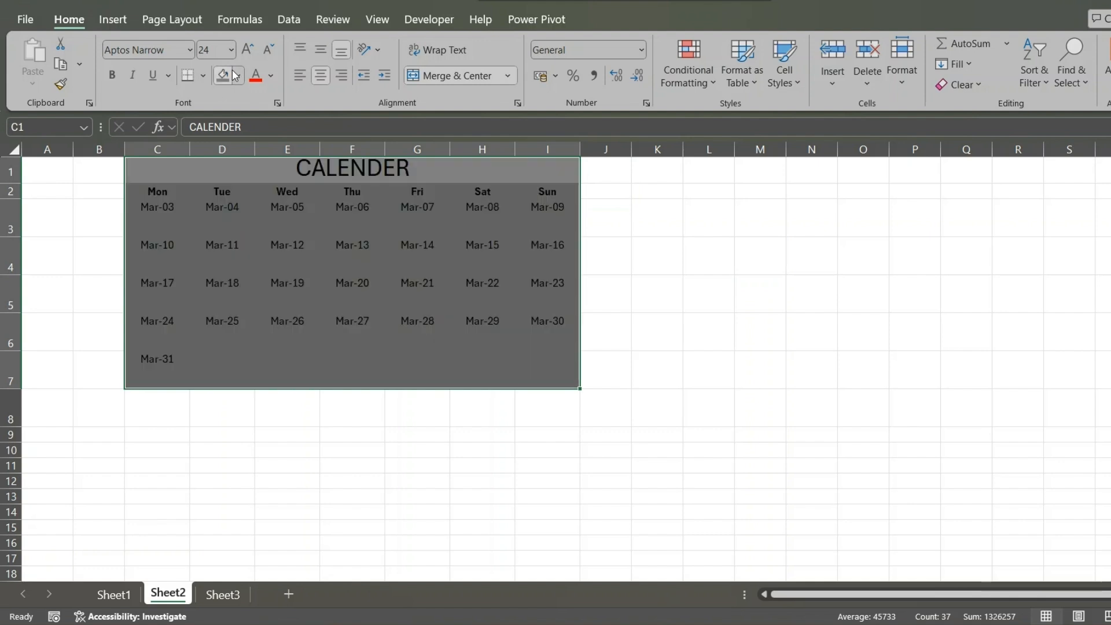
pyautogui.click(240, 74)
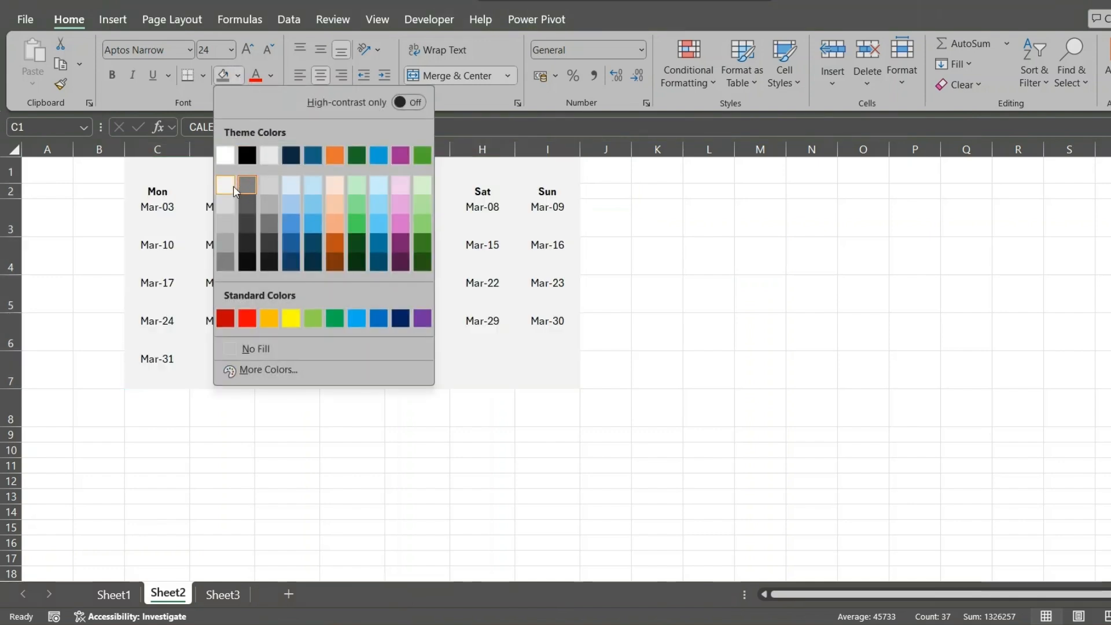
pyautogui.click(227, 262)
pyautogui.click(418, 223)
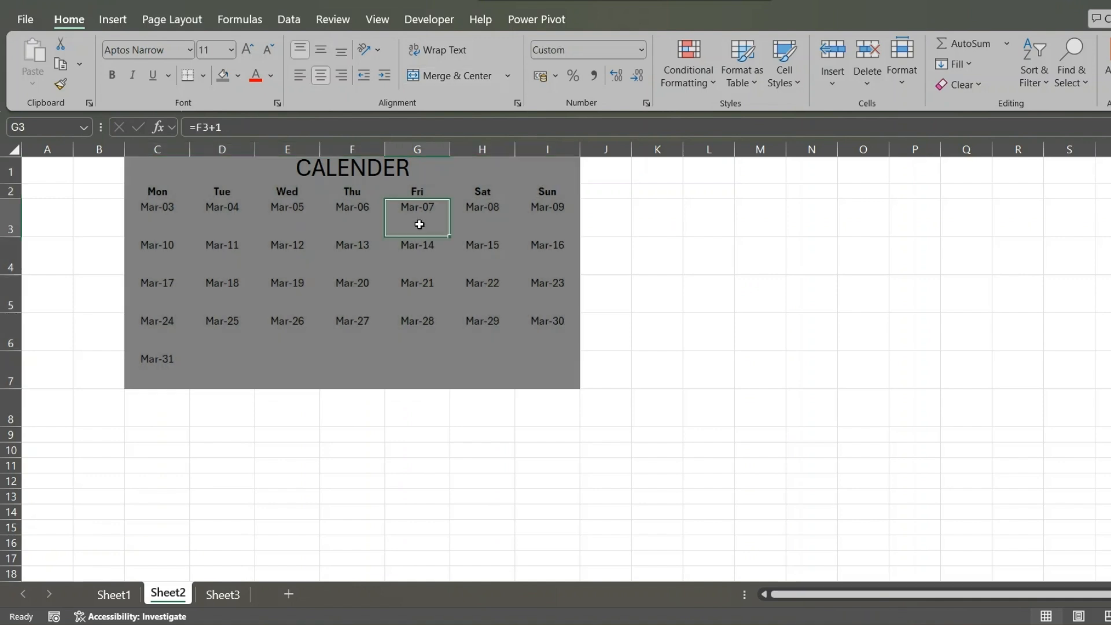
pyautogui.click(697, 214)
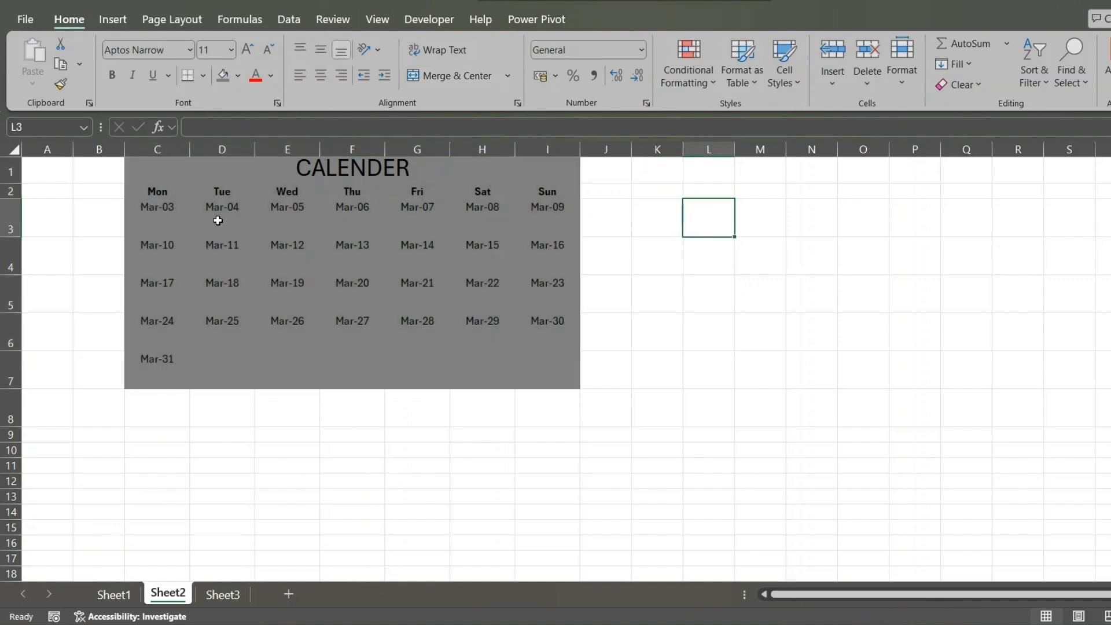
pyautogui.moveTo(15, 198); pyautogui.dragTo(15, 211)
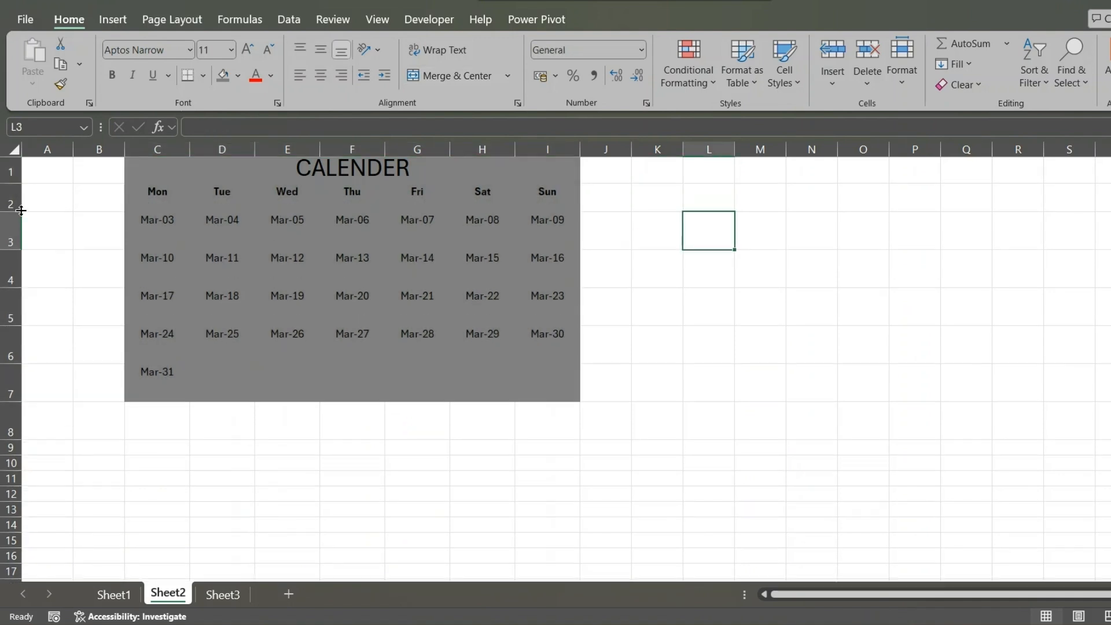
pyautogui.click(585, 228)
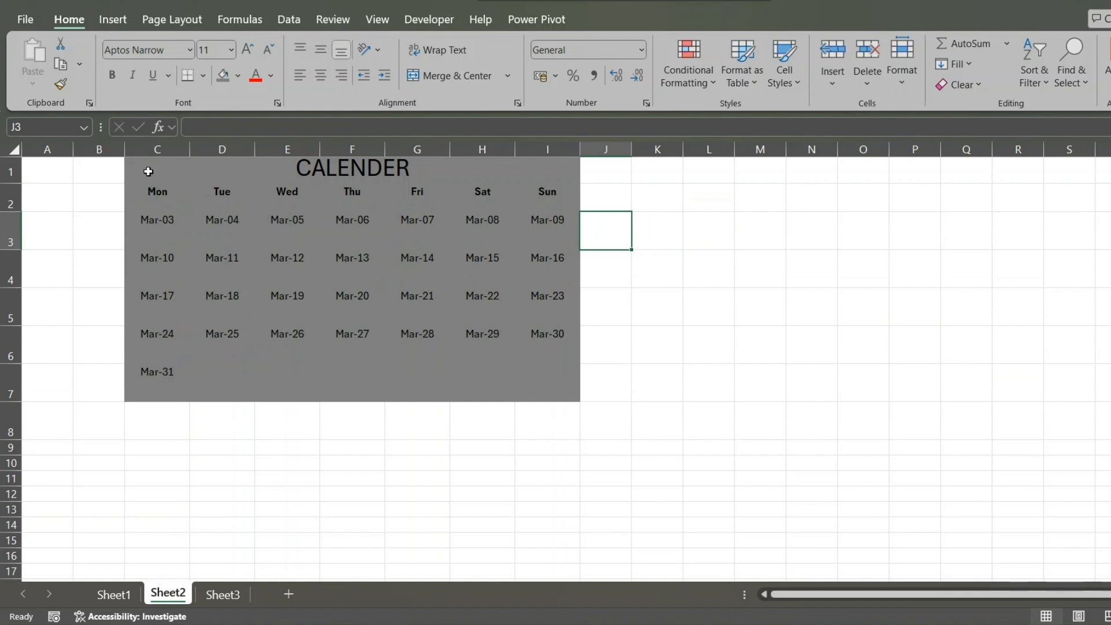
# - Apply light-coloured borders to all cells of the calendar block C1:I7
pyautogui.moveTo(149, 168); pyautogui.dragTo(418, 342)
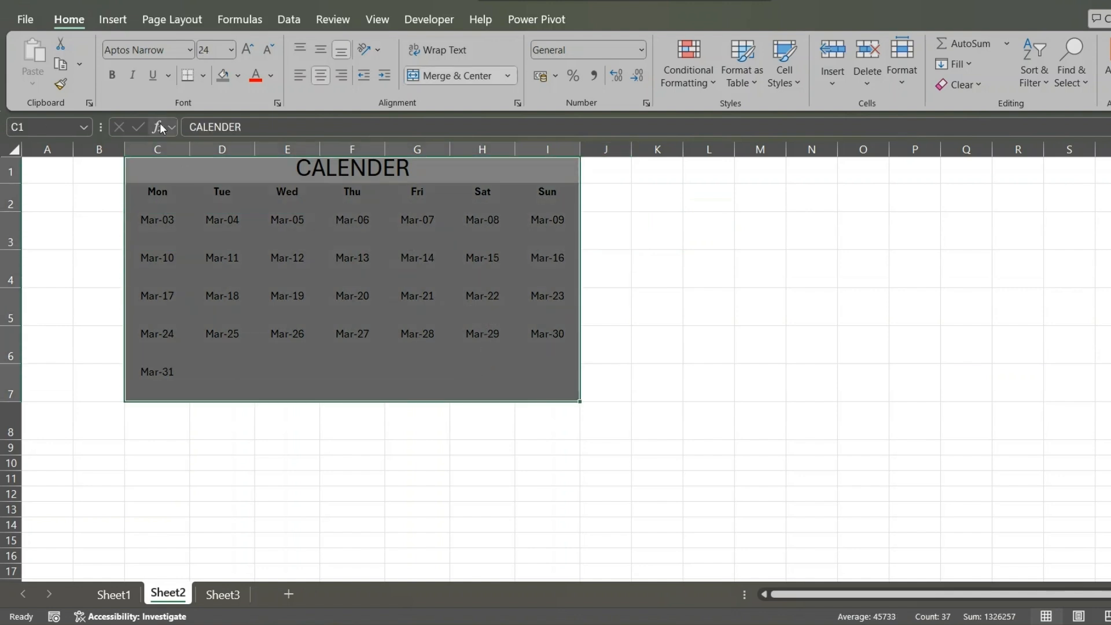
pyautogui.click(200, 80)
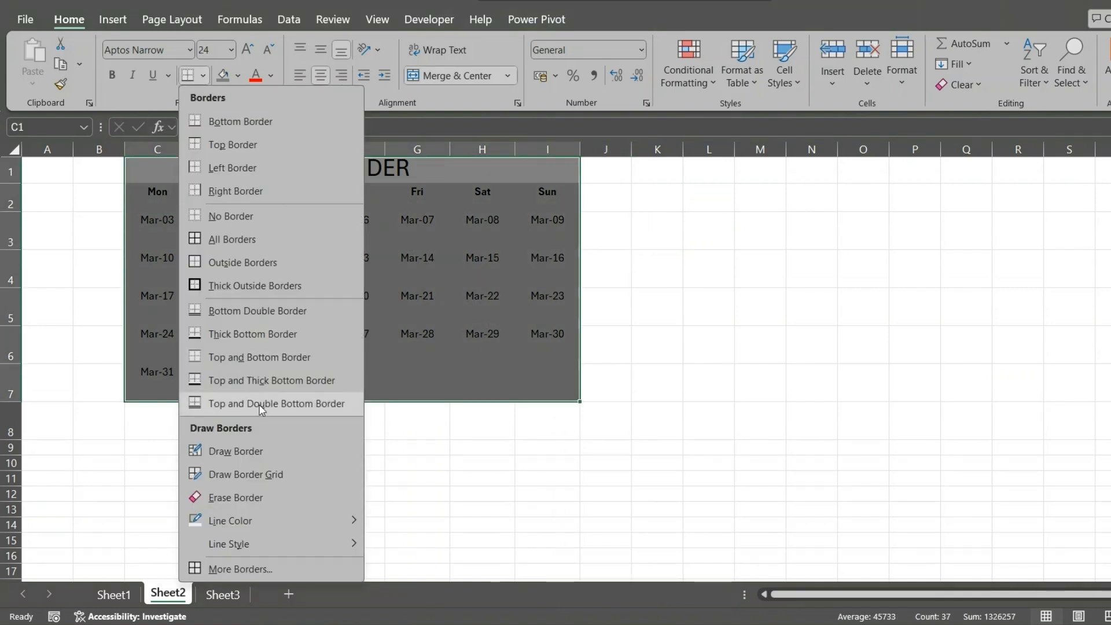
pyautogui.moveTo(329, 531)
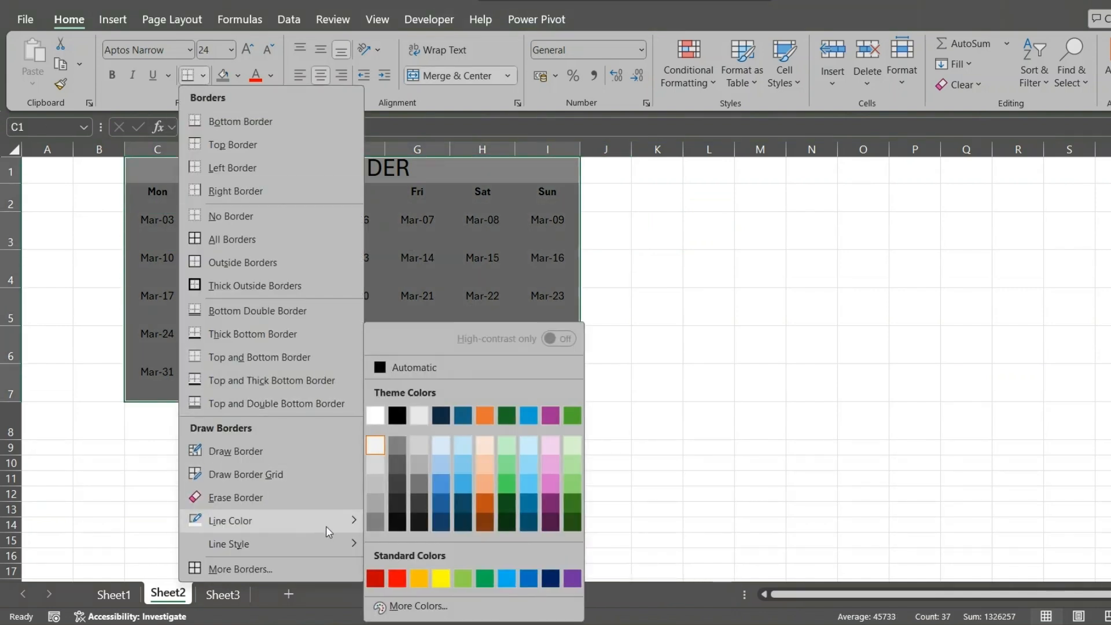
pyautogui.click(398, 442)
pyautogui.click(202, 75)
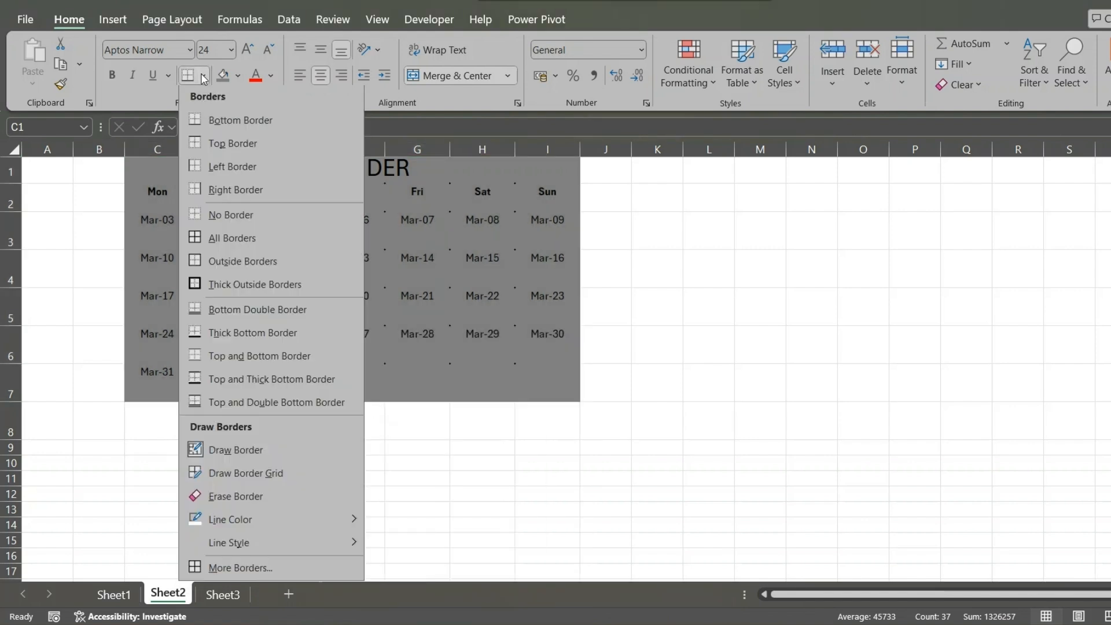
pyautogui.click(229, 236)
pyautogui.moveTo(616, 237); pyautogui.dragTo(766, 274)
pyautogui.click(765, 274)
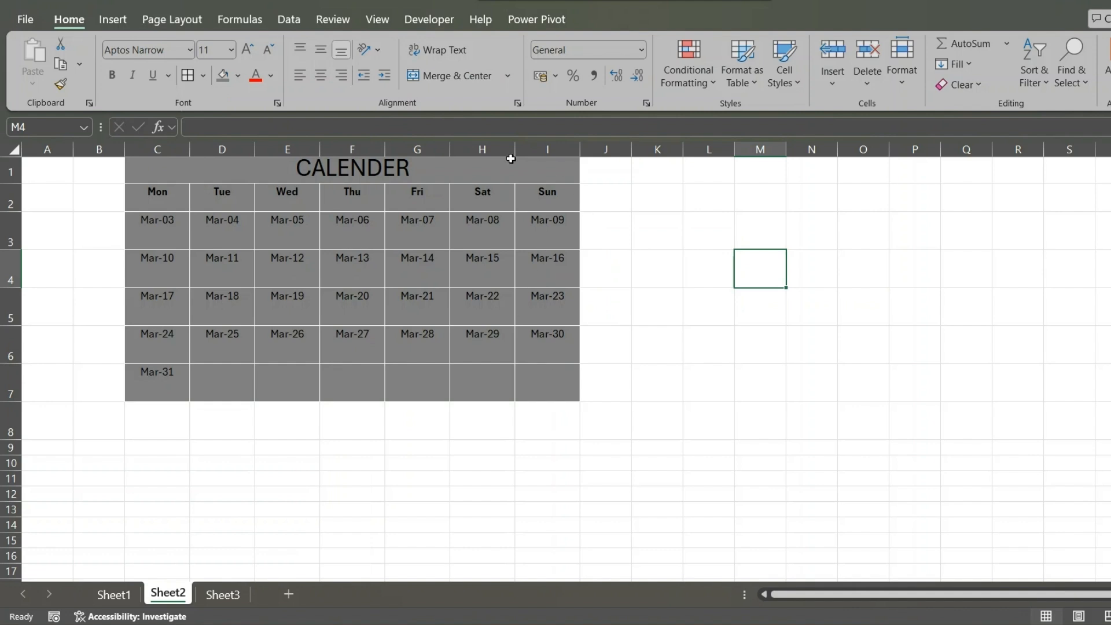
# - Change the fill of the merged CALENDER title cell to light blue
pyautogui.click(451, 166)
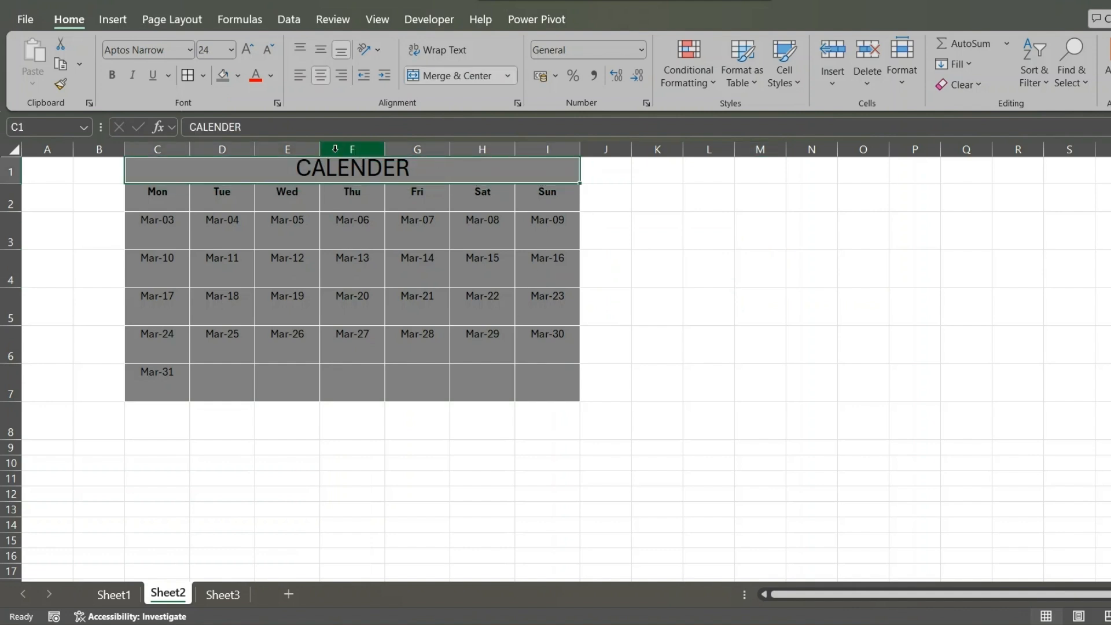
pyautogui.click(238, 76)
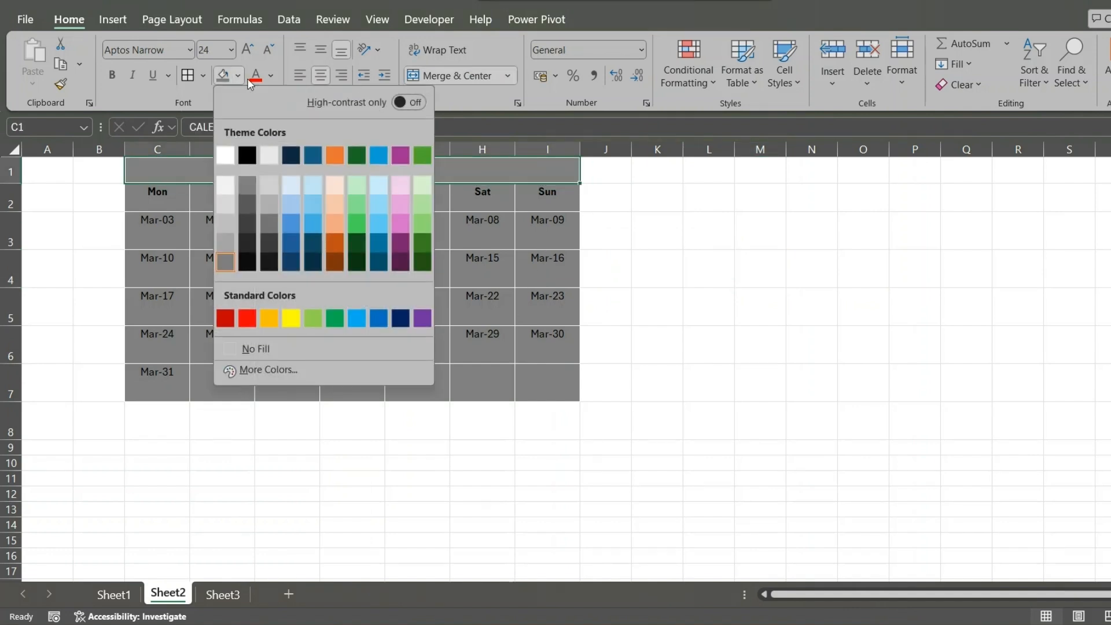
pyautogui.click(314, 187)
pyautogui.click(694, 206)
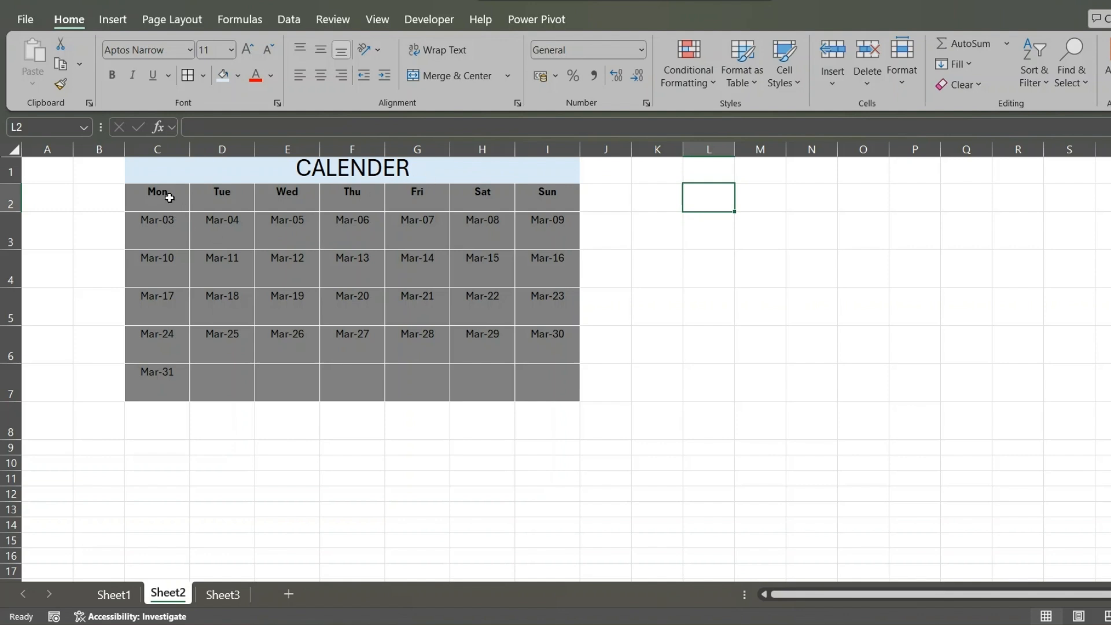
pyautogui.moveTo(154, 198); pyautogui.dragTo(573, 382)
pyautogui.click(625, 323)
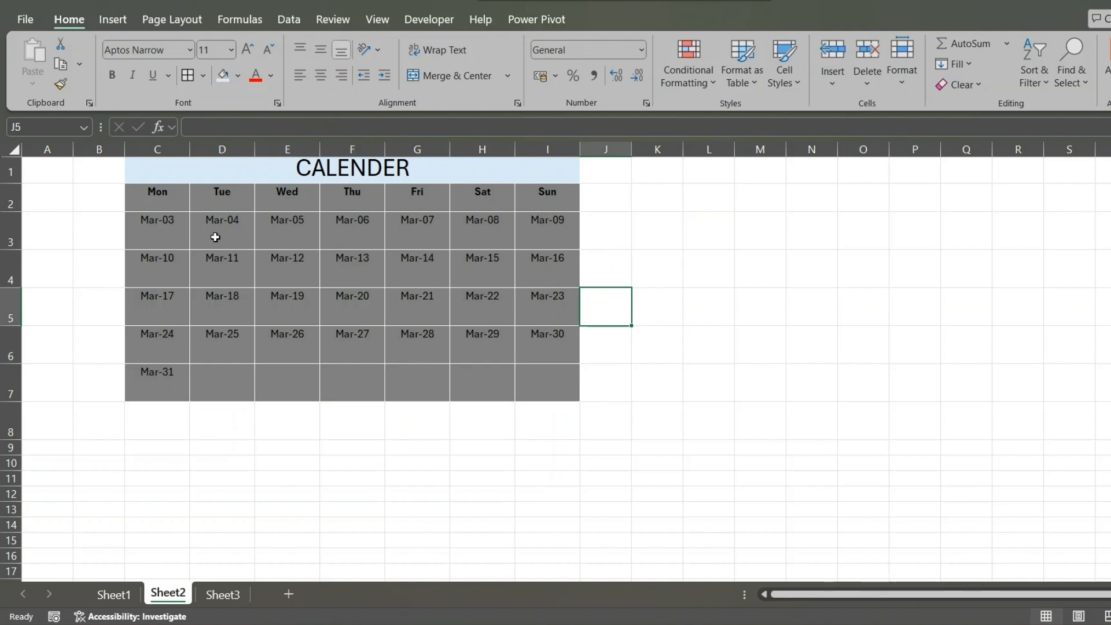
pyautogui.moveTo(156, 228); pyautogui.dragTo(551, 377)
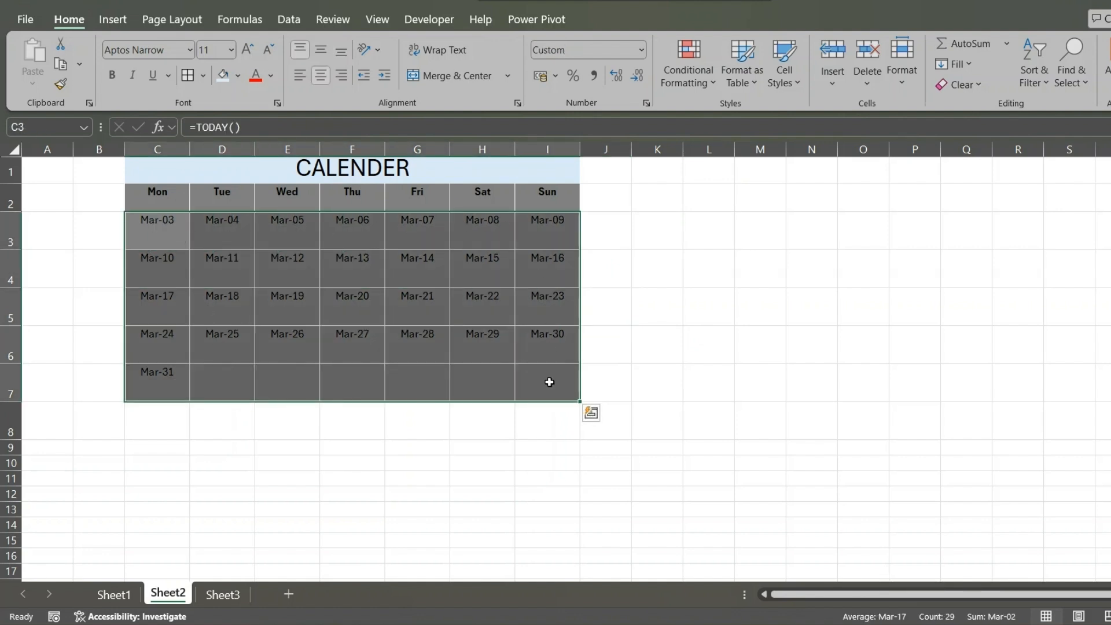
pyautogui.click(662, 311)
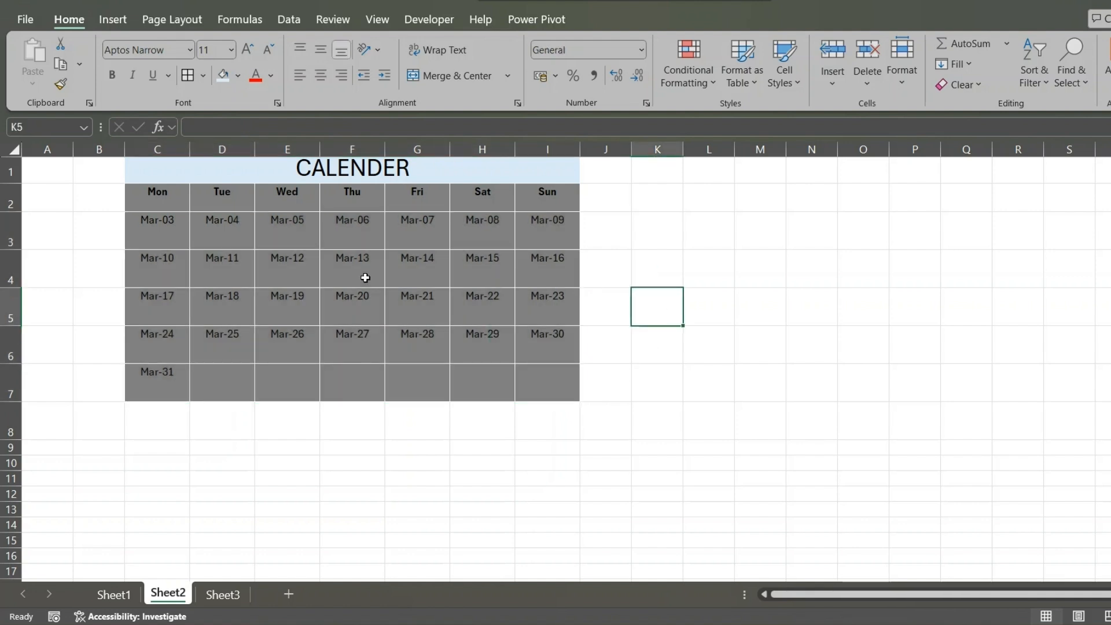
# - Examine the birthday dates in A2:A3 on Sheet3 and locate the matching dates in the calendar on Sheet2
pyautogui.click(223, 595)
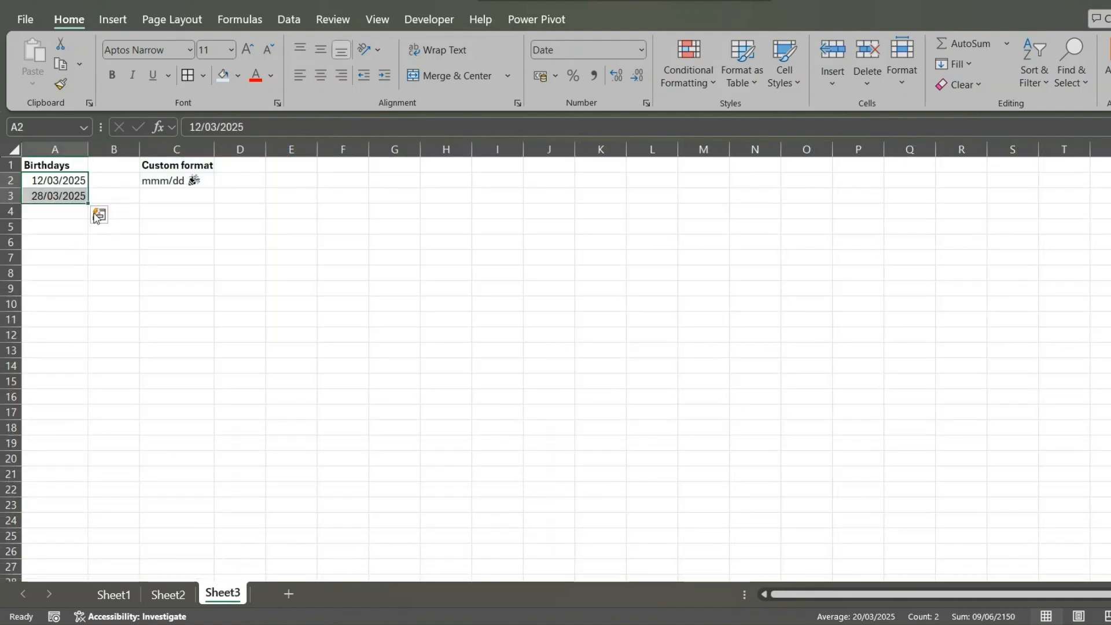
pyautogui.click(55, 181)
pyautogui.click(58, 196)
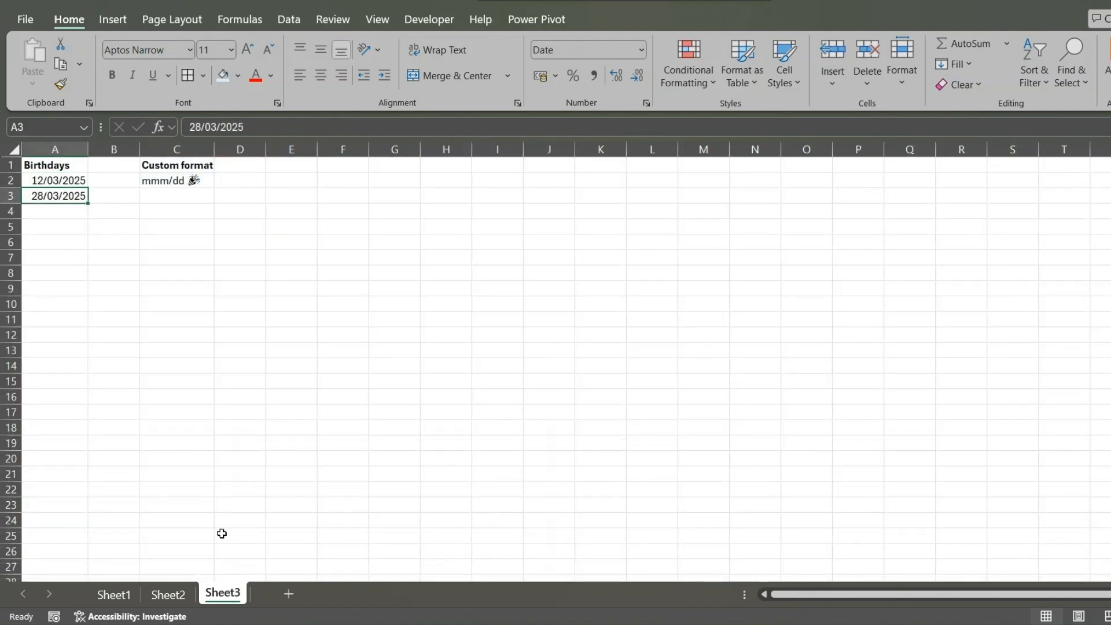
pyautogui.click(168, 595)
pyautogui.click(284, 260)
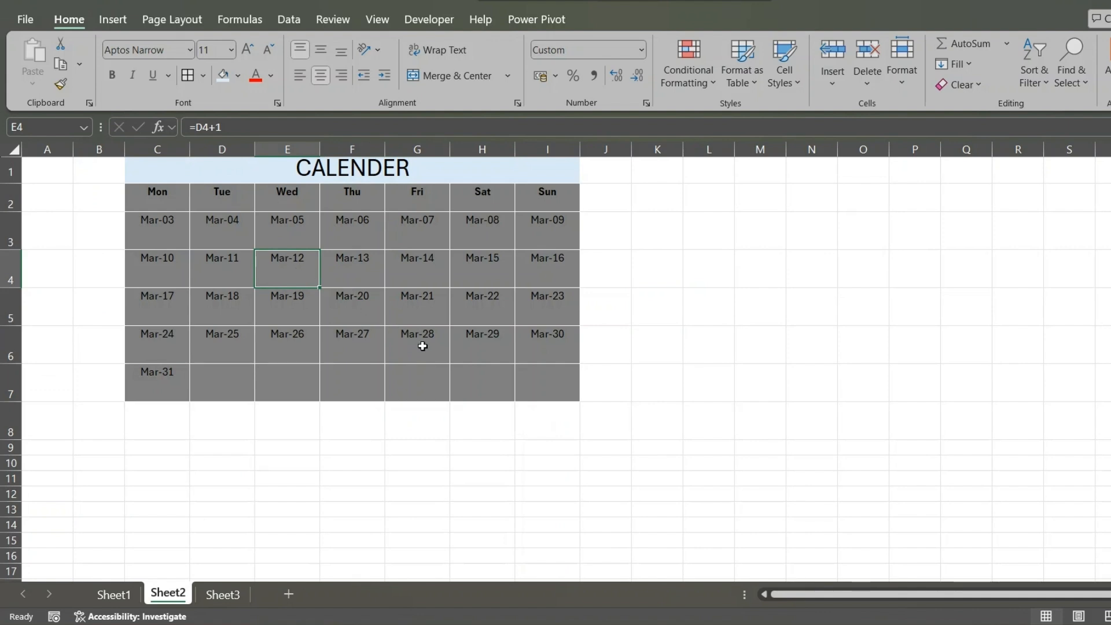
pyautogui.click(422, 342)
pyautogui.click(293, 281)
pyautogui.click(432, 342)
pyautogui.click(749, 281)
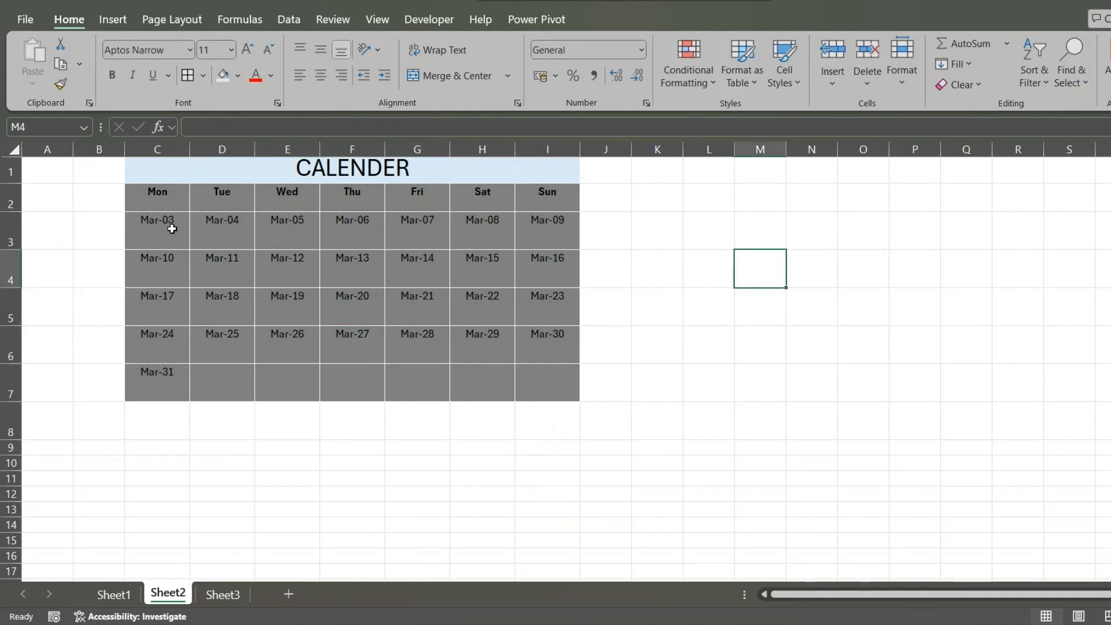
pyautogui.moveTo(168, 225); pyautogui.dragTo(540, 377)
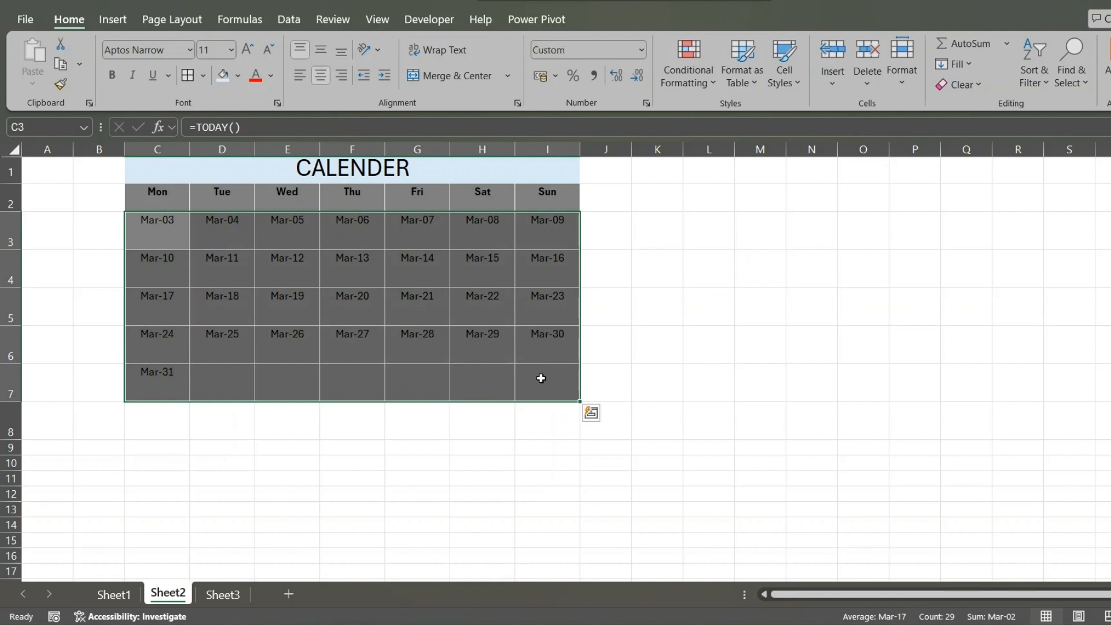
pyautogui.click(715, 83)
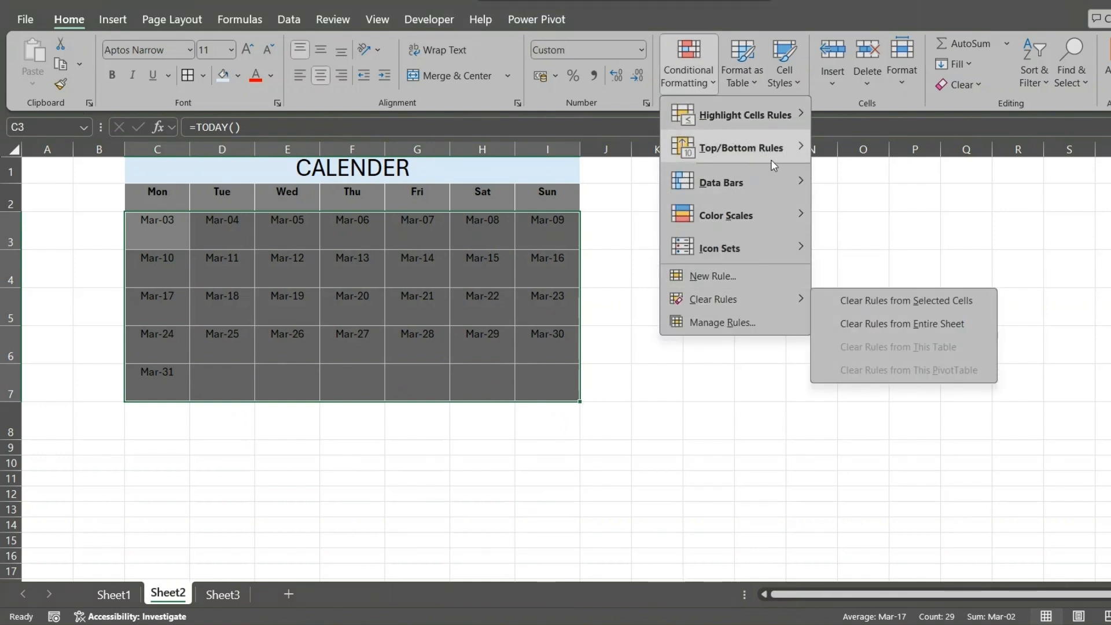
pyautogui.moveTo(753, 240)
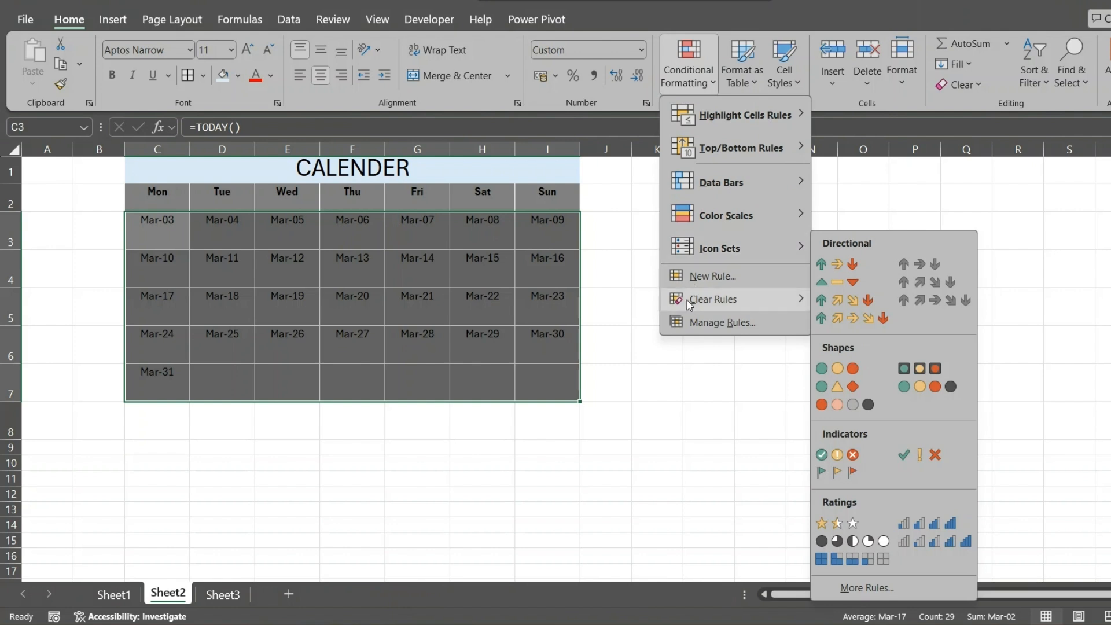
pyautogui.click(712, 276)
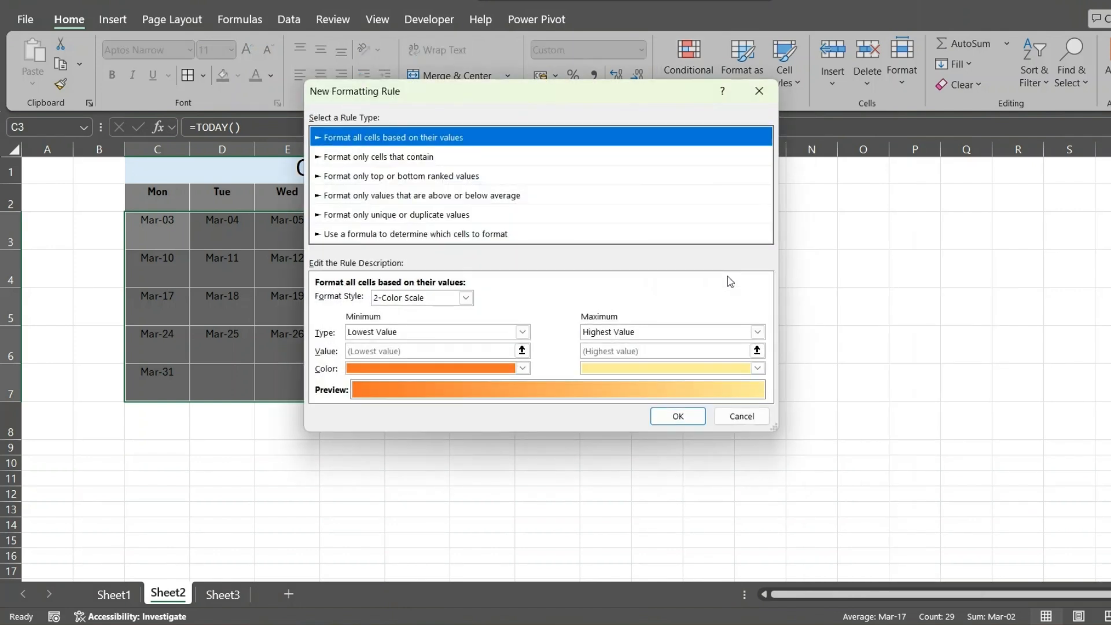
pyautogui.click(342, 236)
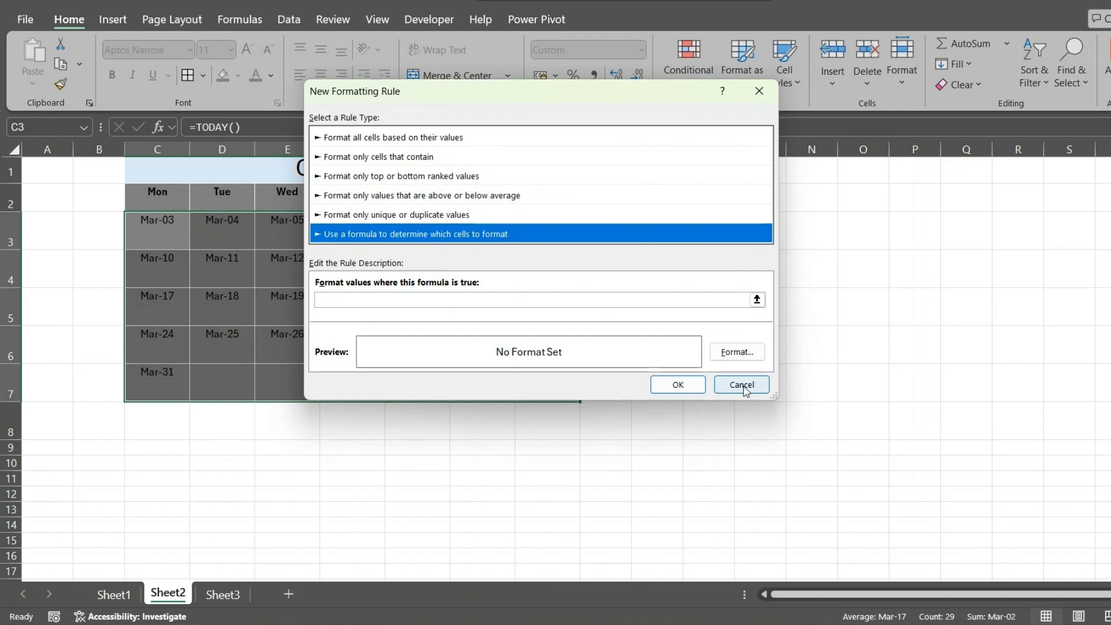
pyautogui.click(742, 385)
# - Start a formula in K3 of Sheet2 with ISERROR around a MATCH that looks up the date in C3
pyautogui.click(654, 238)
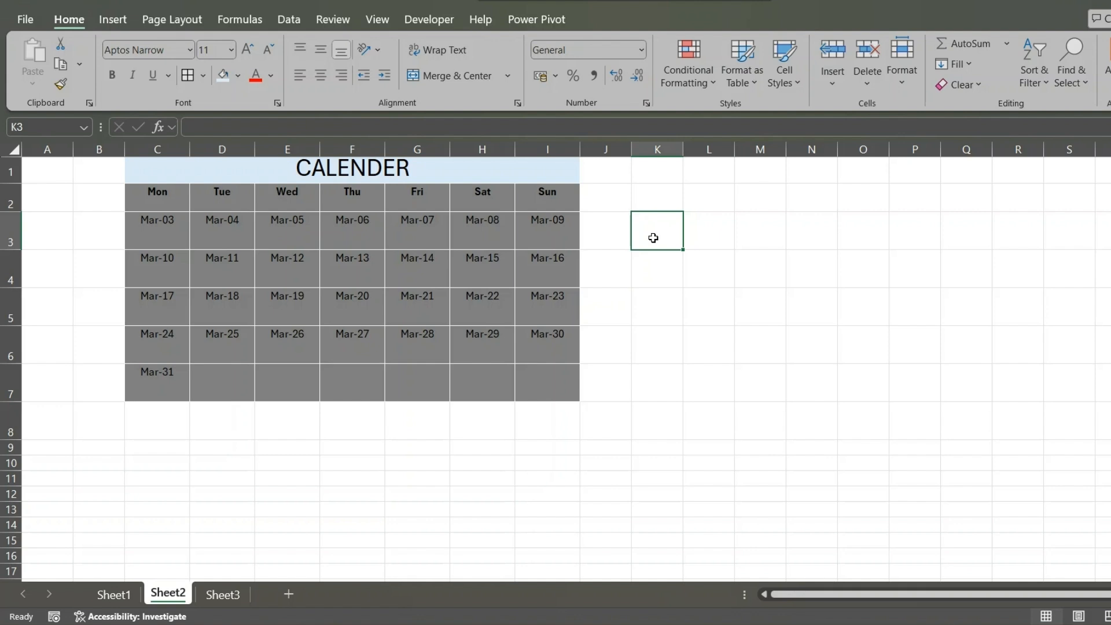
pyautogui.write('=IS')
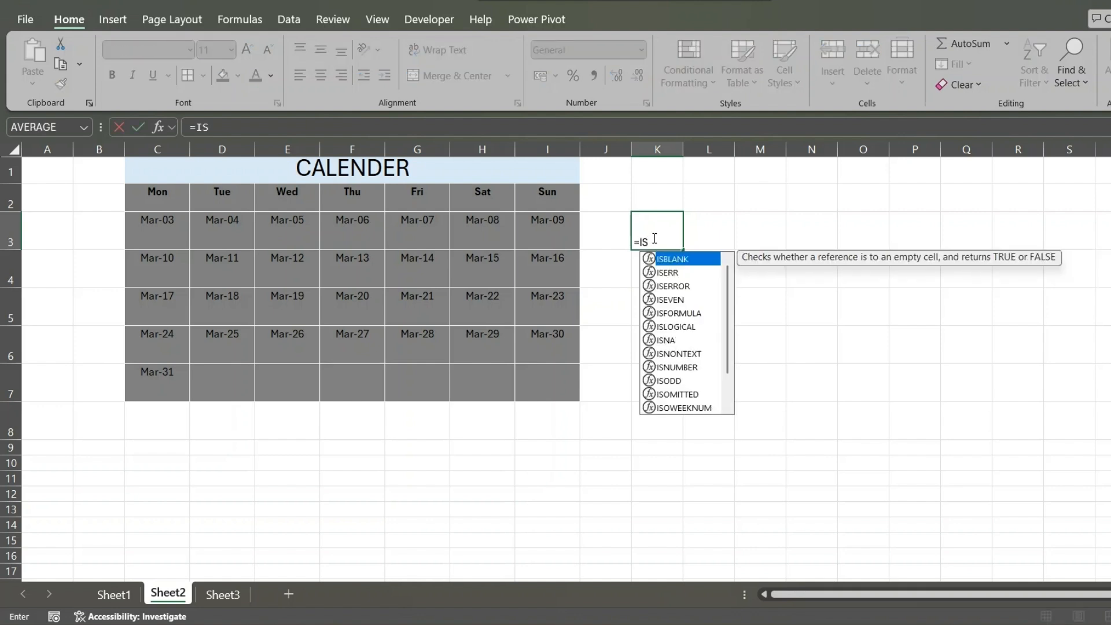
pyautogui.press('Down')
pyautogui.press('Down')
pyautogui.press('Tab')
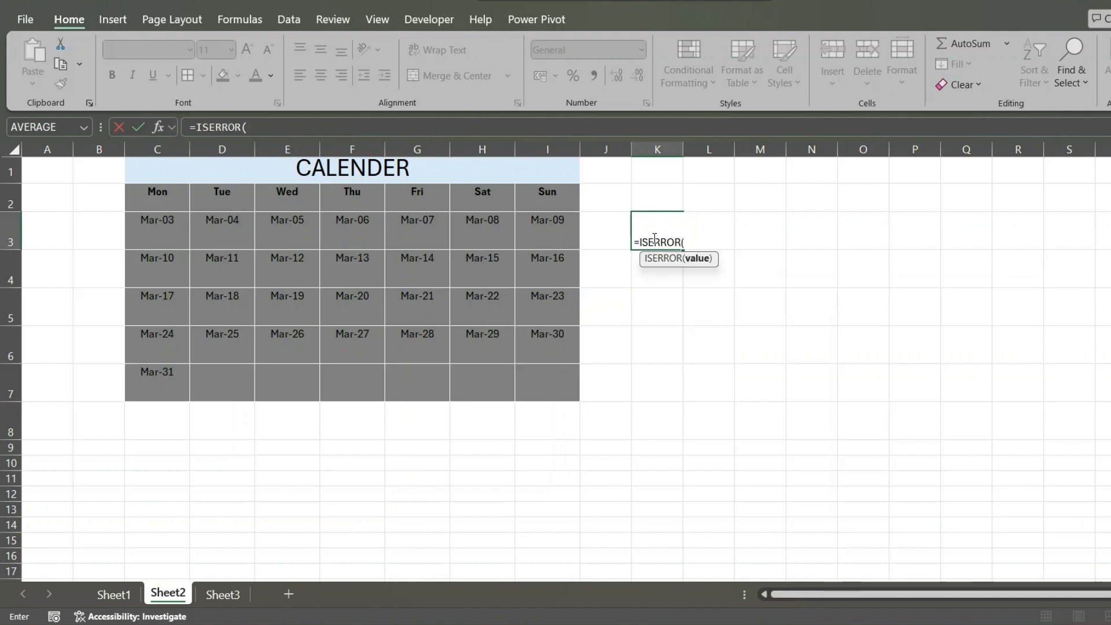
pyautogui.write('MAT')
pyautogui.press('Tab')
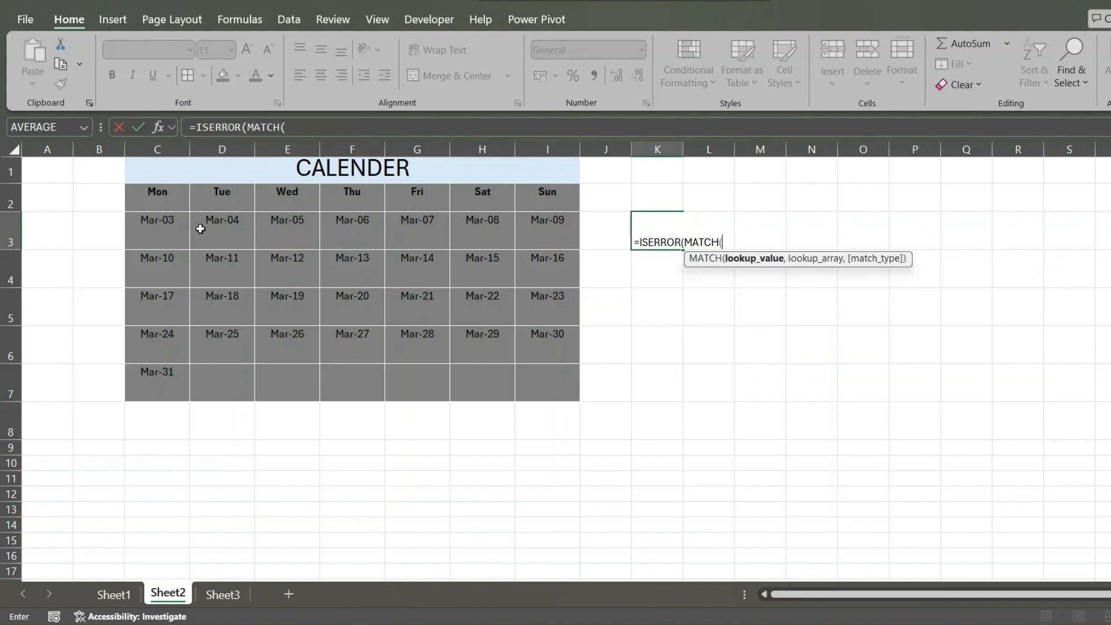
pyautogui.click(165, 234)
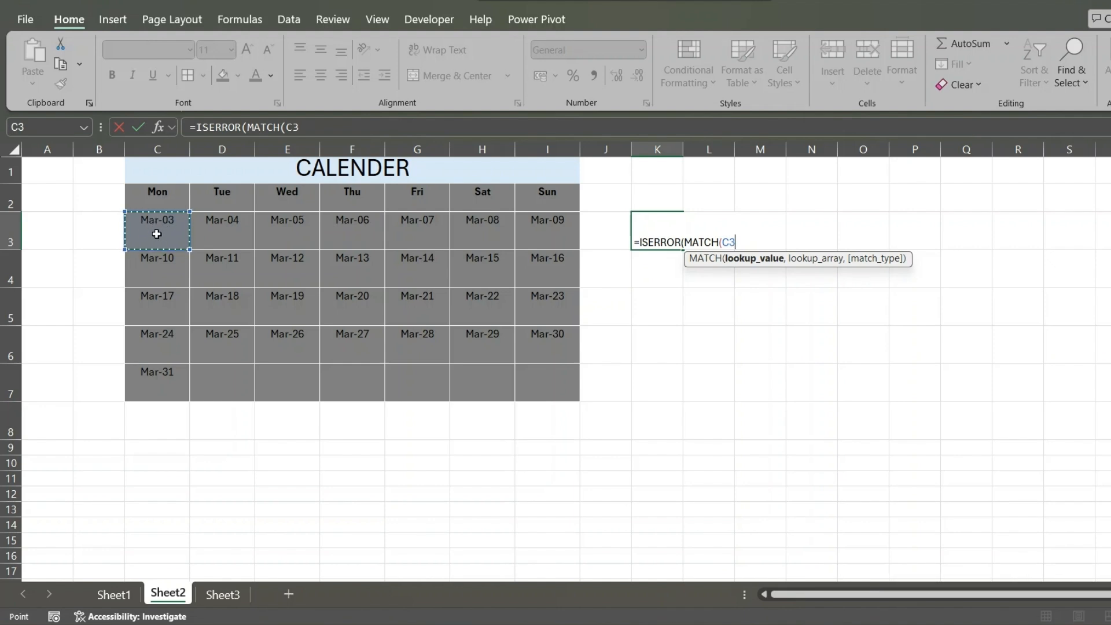
pyautogui.write(',')
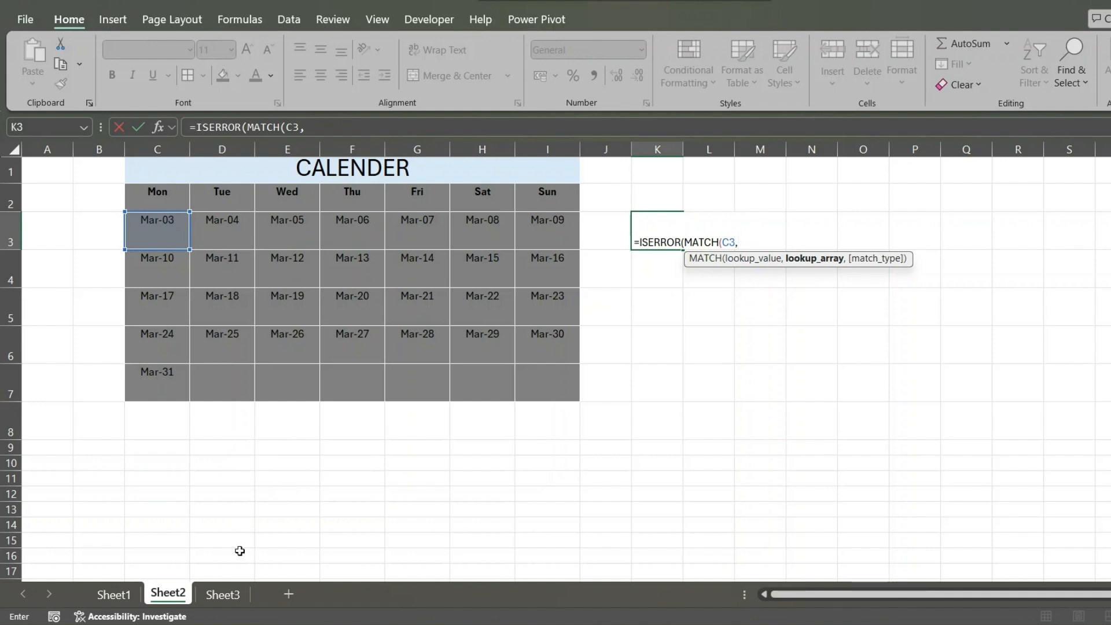
# - Use the birthday range A2:A3 on Sheet3 as the MATCH lookup array with exact match type 0
pyautogui.click(226, 596)
pyautogui.moveTo(59, 184); pyautogui.dragTo(61, 198)
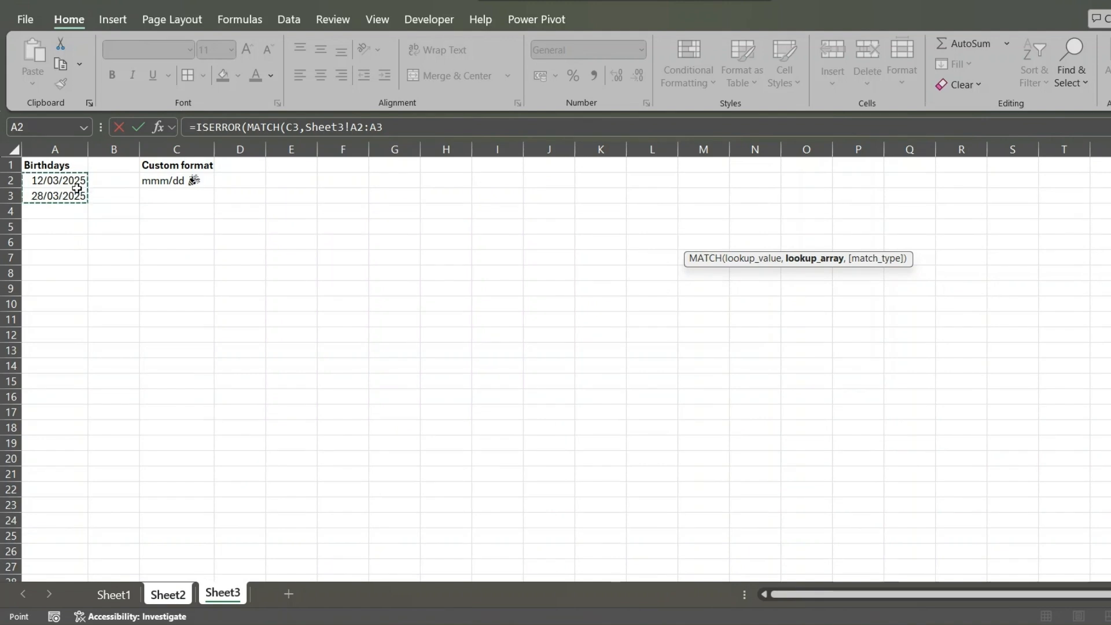
pyautogui.click(399, 128)
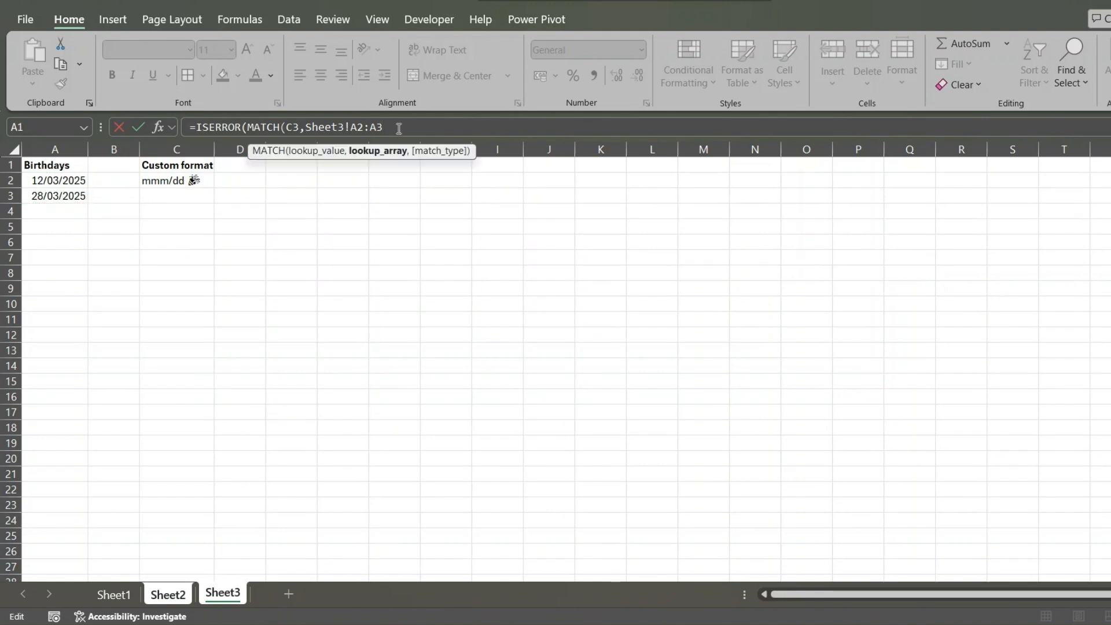
pyautogui.write(',')
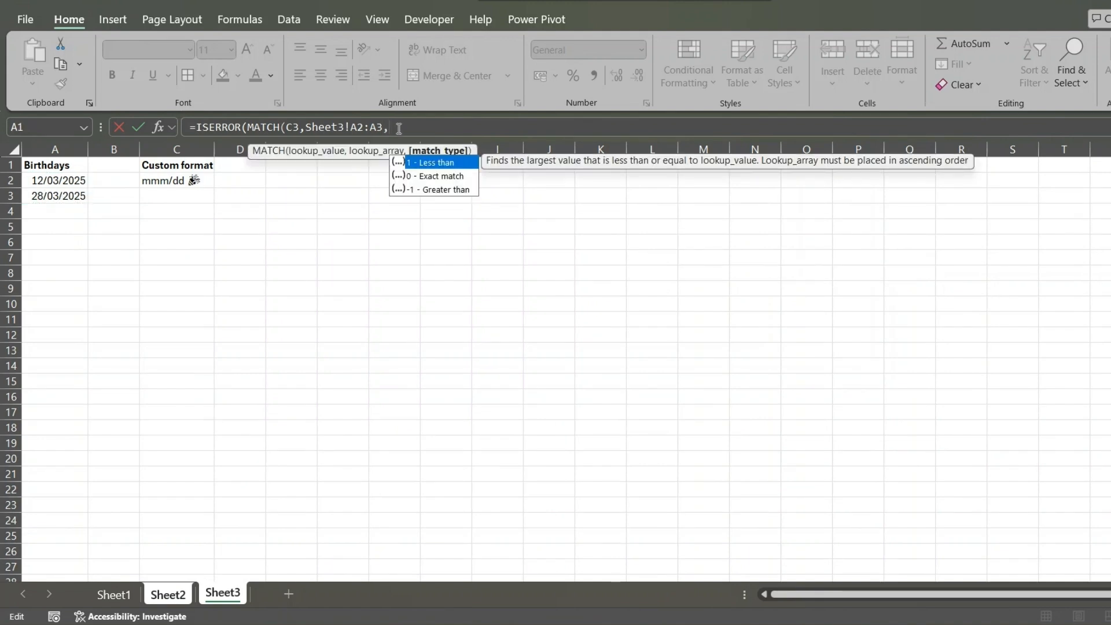
pyautogui.write('0')
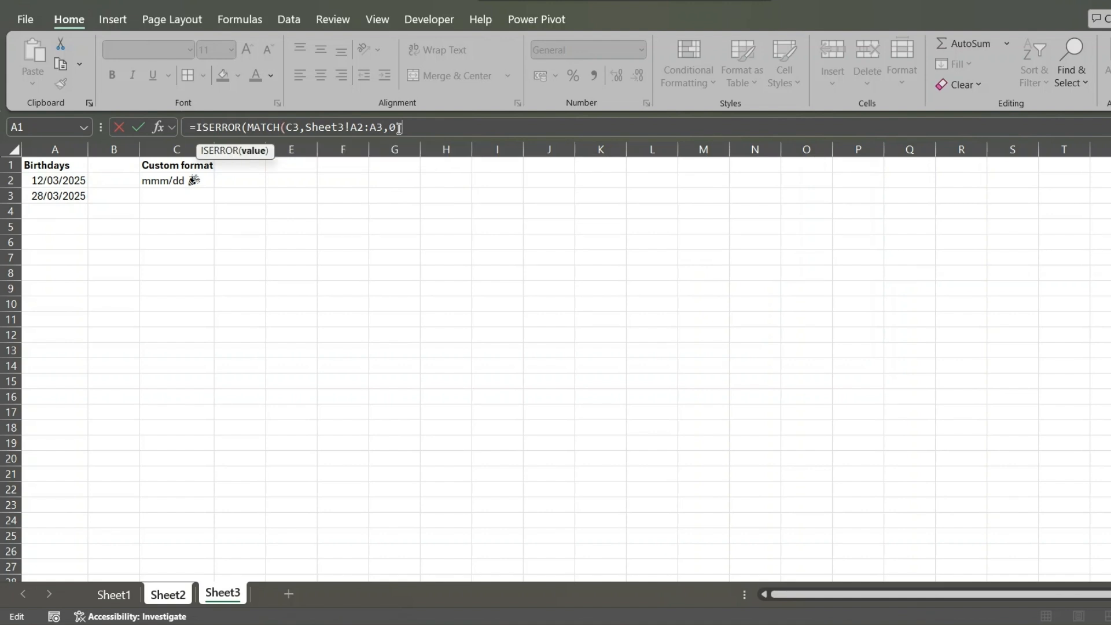
# - Add the missing closing parenthesis on Sheet2 so that K3 holds =ISERROR(MATCH(C3,Sheet3!A2:A3,0))
pyautogui.click(176, 591)
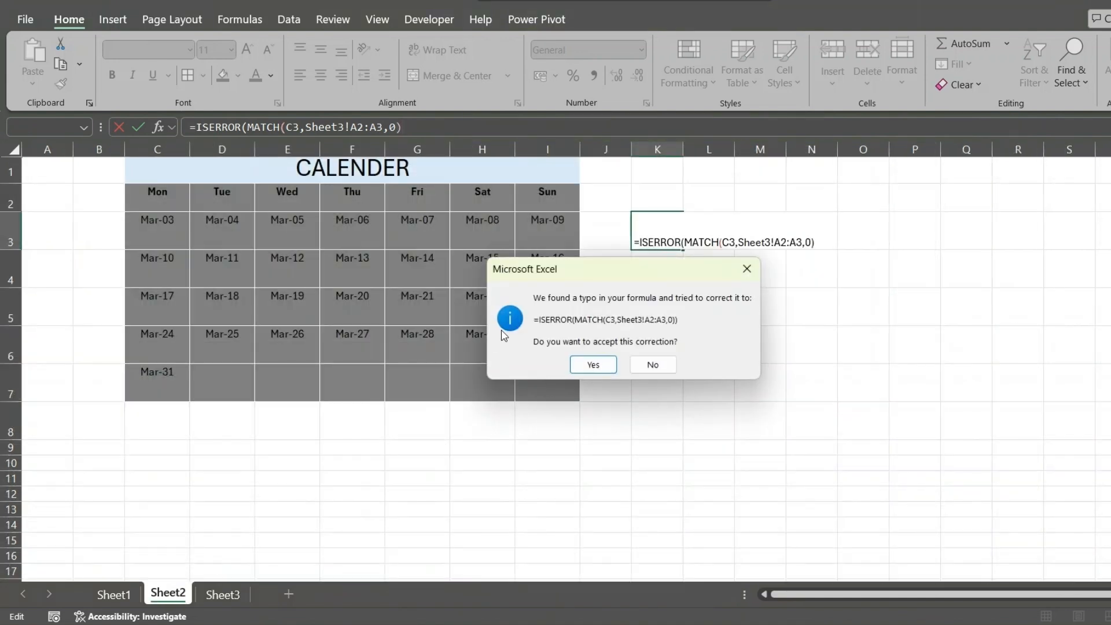
pyautogui.click(653, 366)
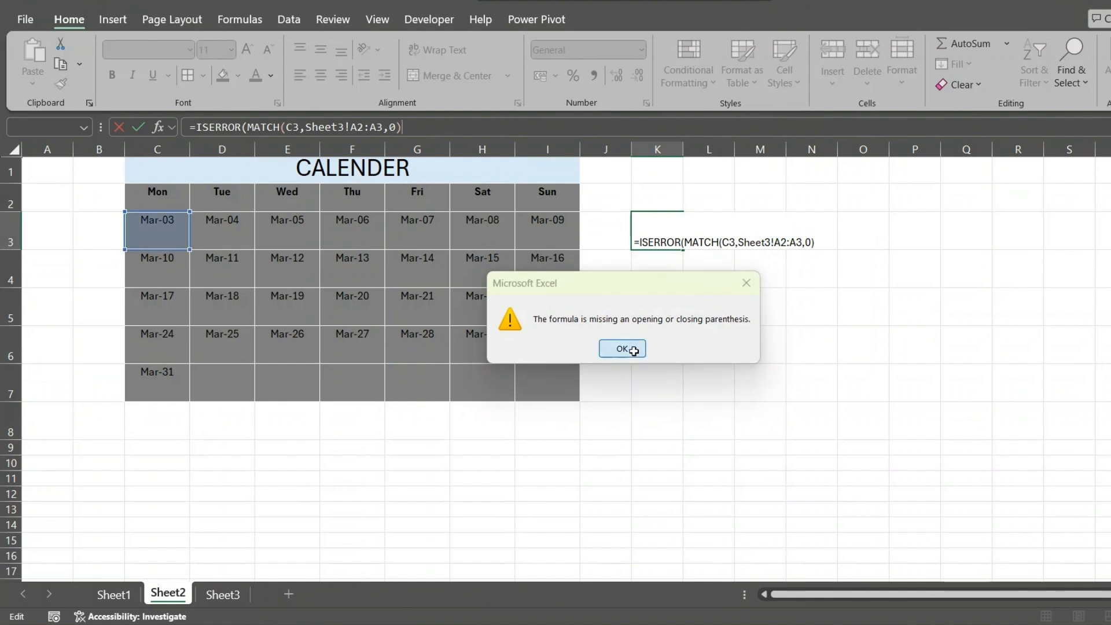
pyautogui.click(628, 349)
pyautogui.click(816, 243)
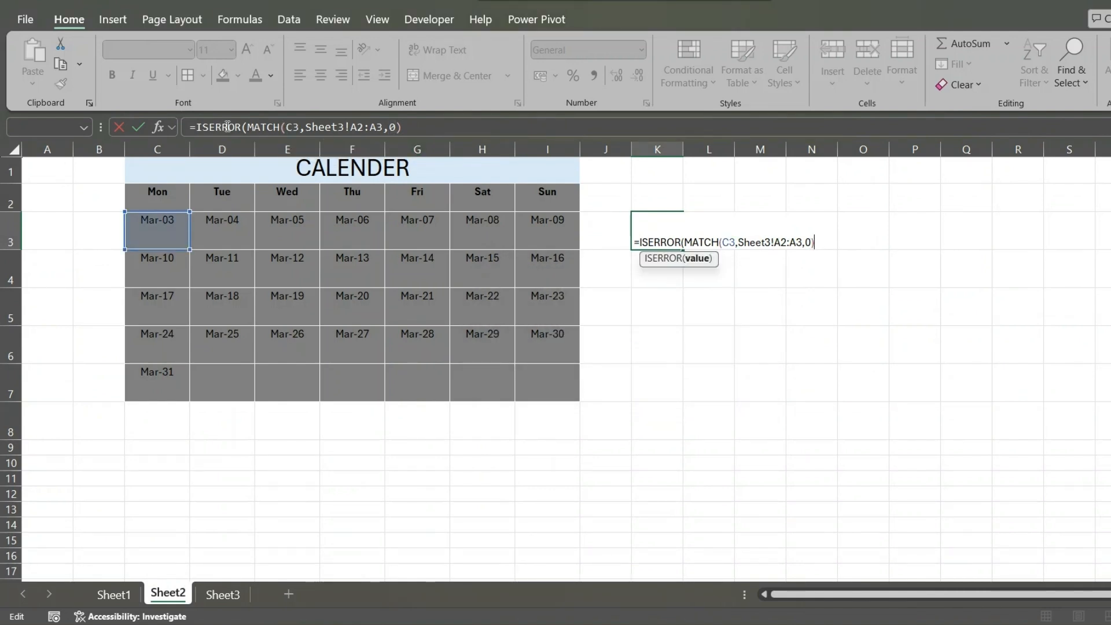
pyautogui.click(427, 128)
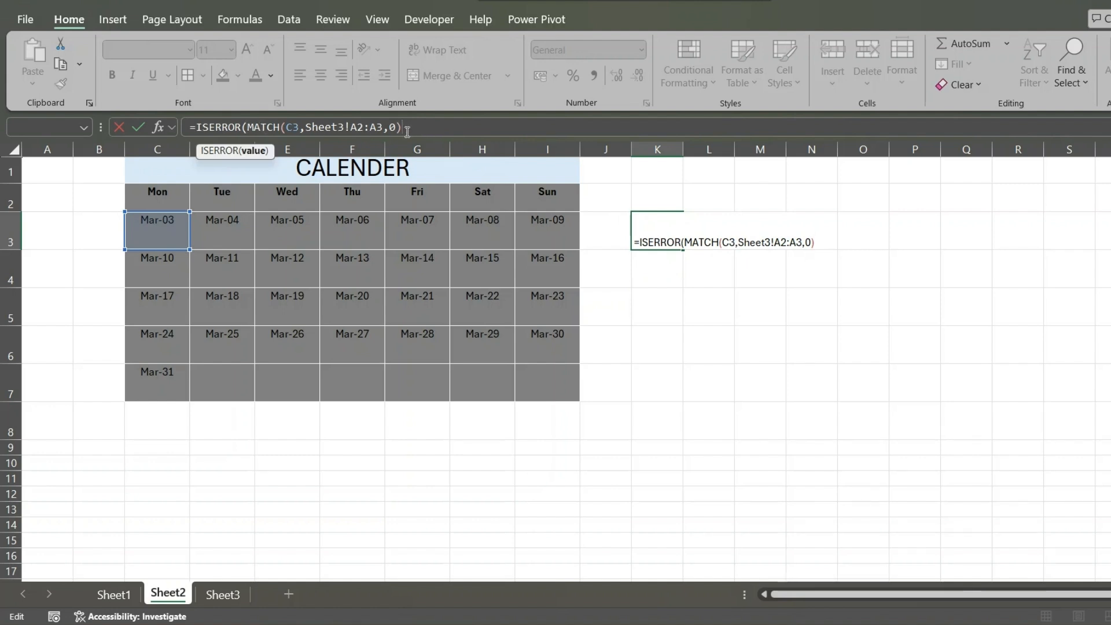
pyautogui.write(')')
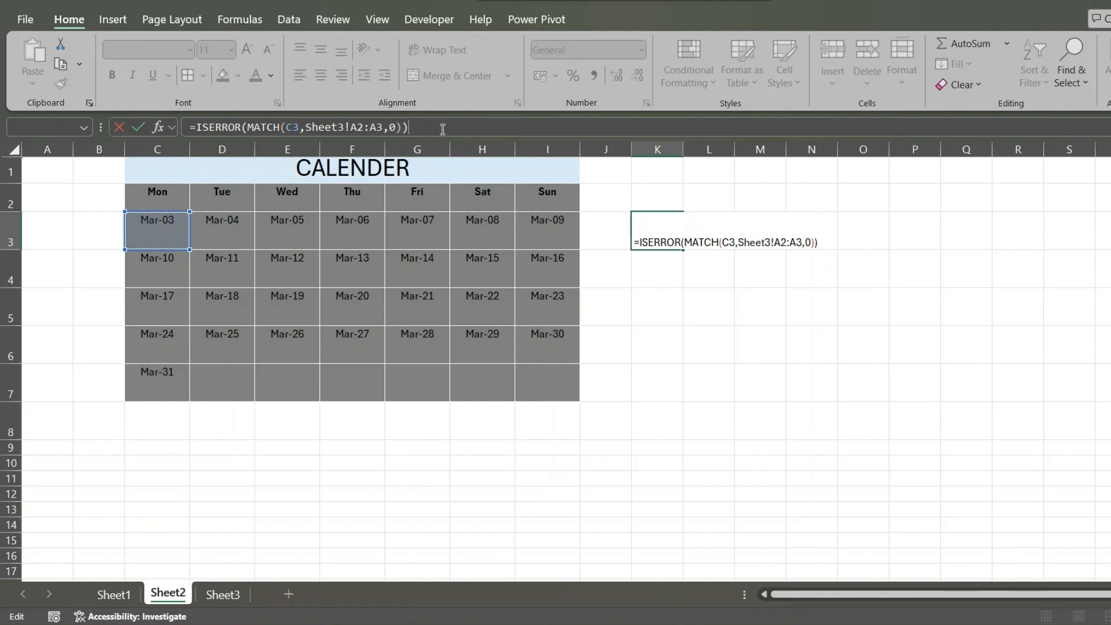
pyautogui.press('Return')
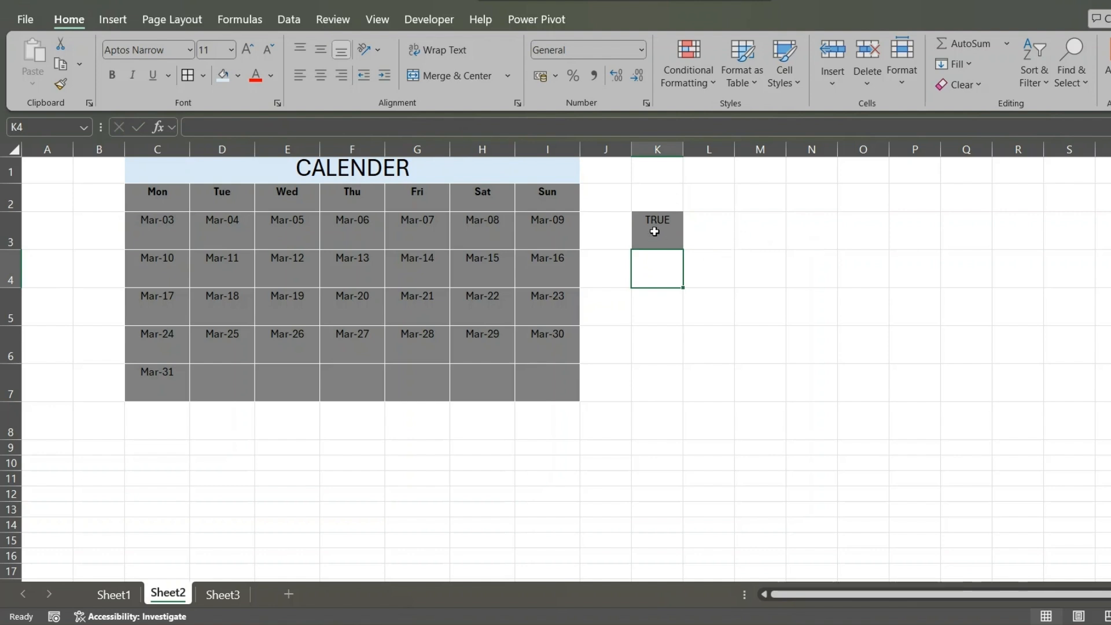
# - Append =FALSE to the end of the ISERROR formula in K3
pyautogui.click(651, 228)
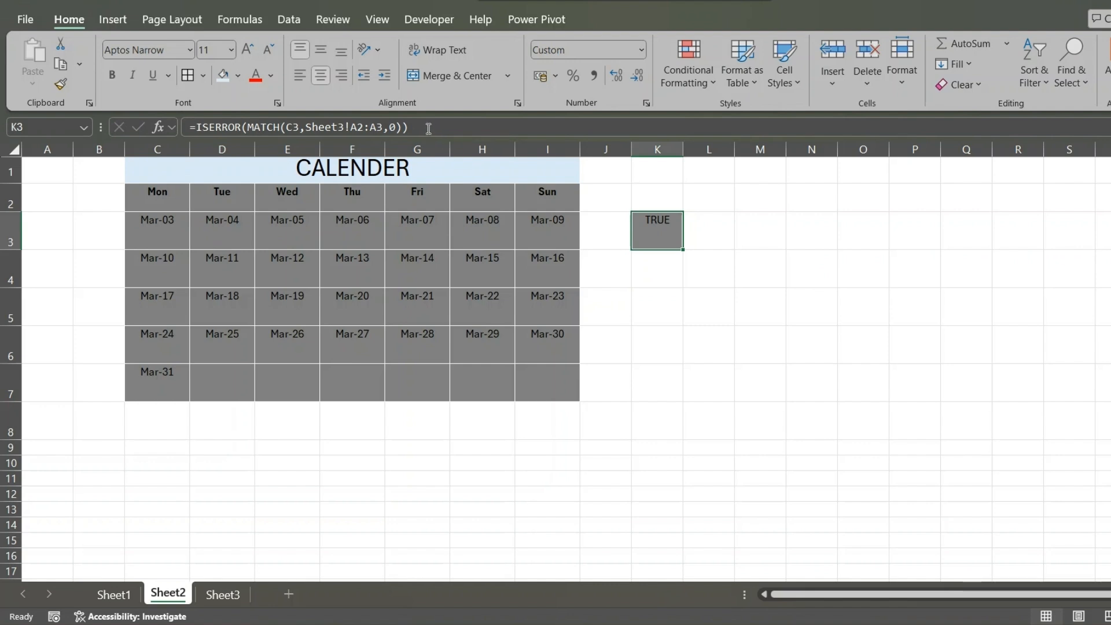
pyautogui.click(428, 128)
pyautogui.write('=')
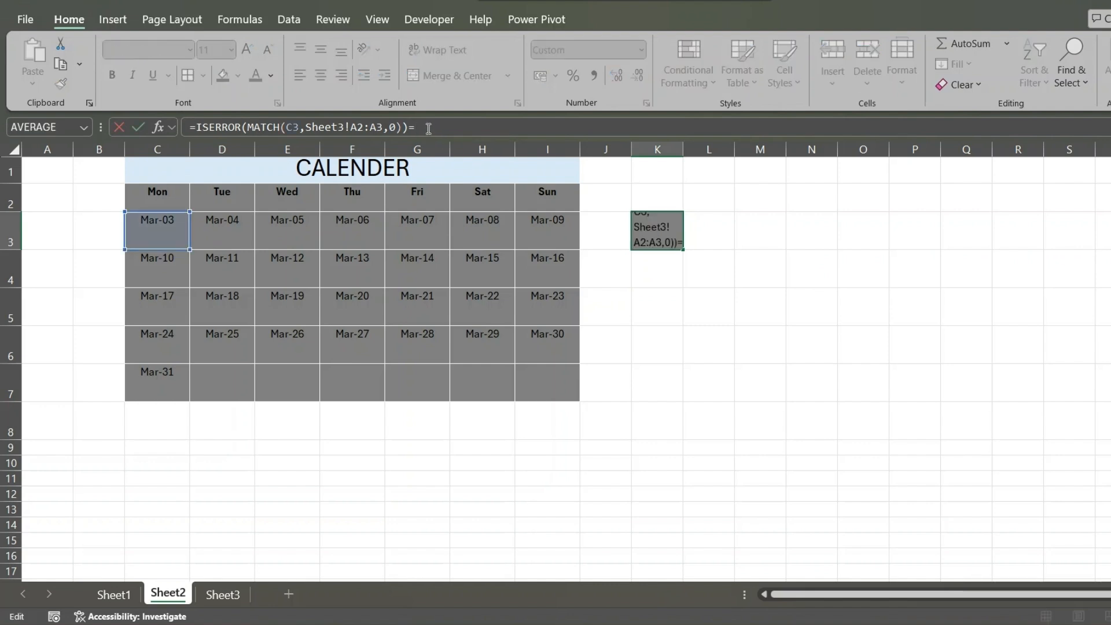
pyautogui.write('FA')
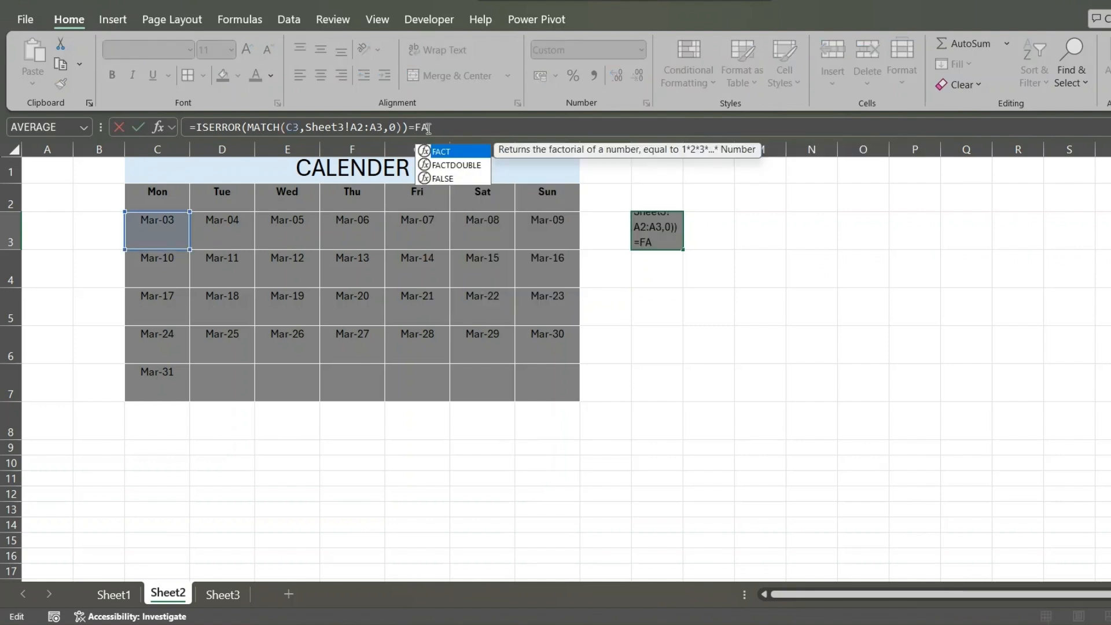
pyautogui.write('SL')
pyautogui.press('BackSpace')
pyautogui.press('BackSpace')
pyautogui.write('LSE')
pyautogui.press('Return')
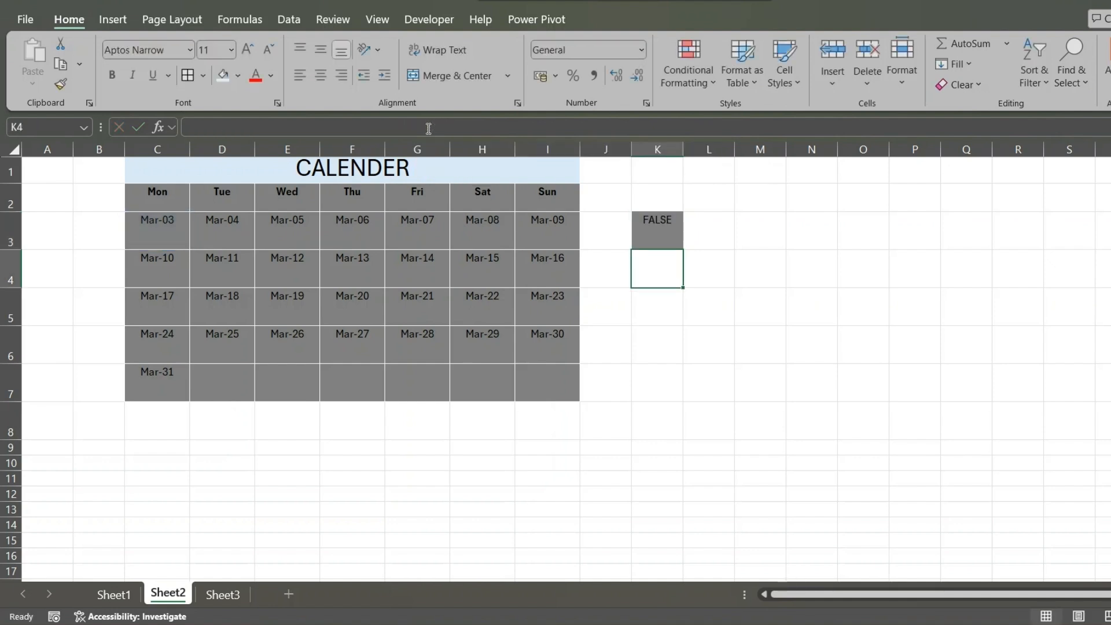
# - Make the birthday range in the K3 formula absolute, as Sheet3!$A$2:$A$3
pyautogui.click(669, 243)
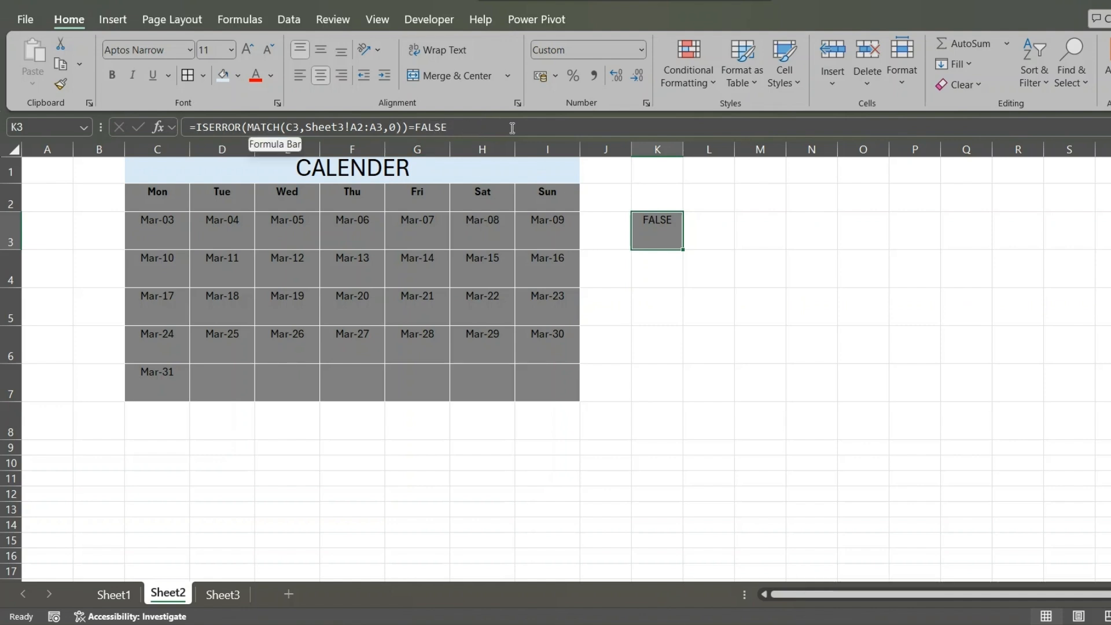
pyautogui.click(160, 242)
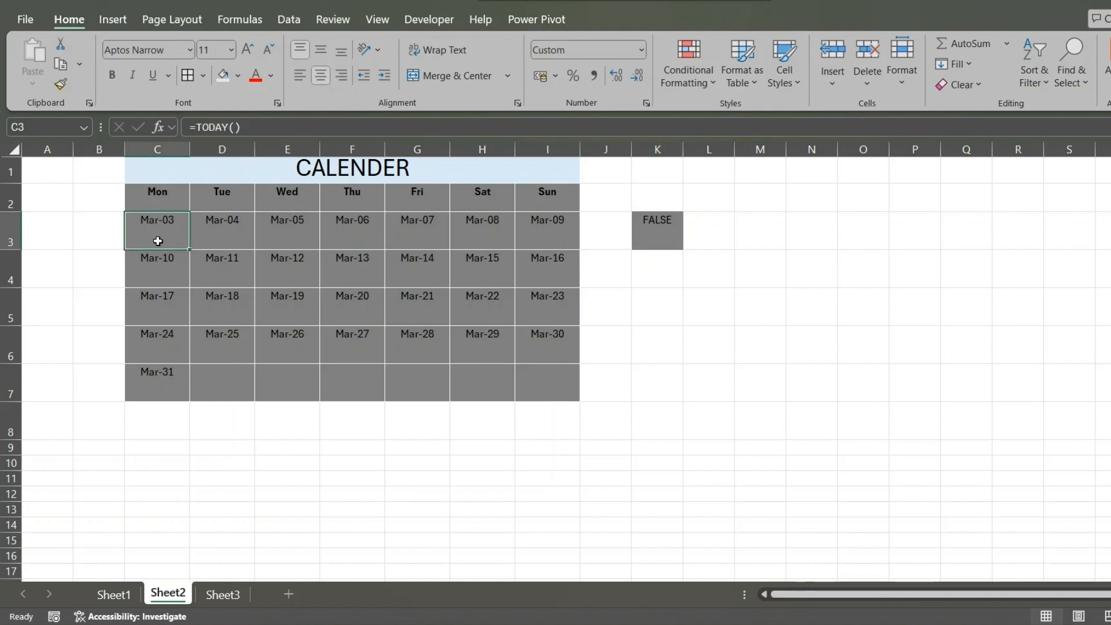
pyautogui.click(647, 233)
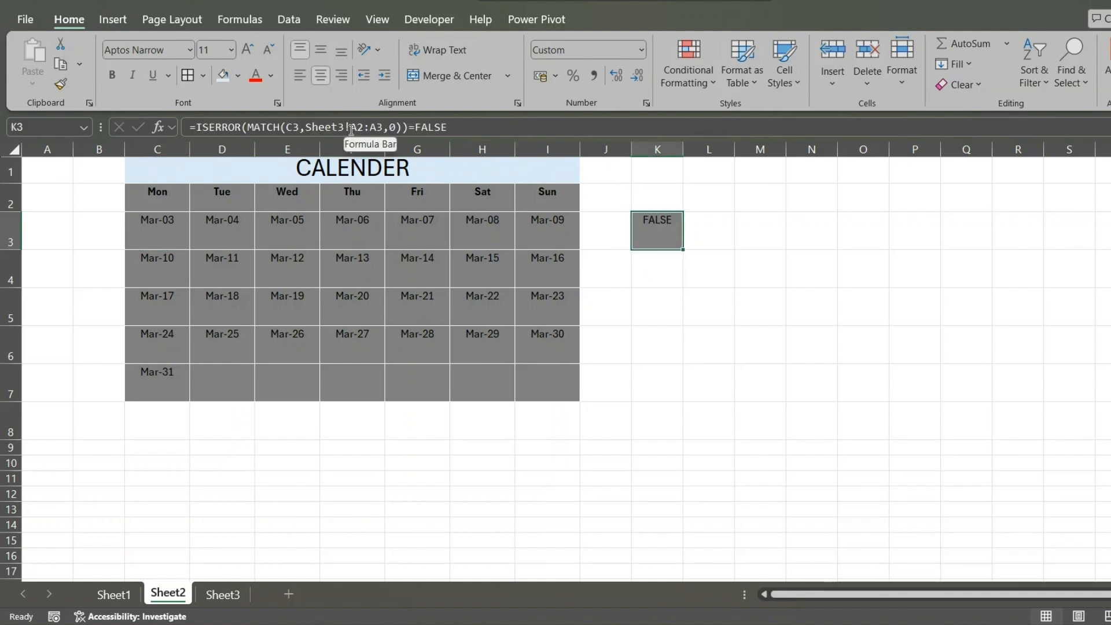
pyautogui.moveTo(350, 128); pyautogui.dragTo(387, 128)
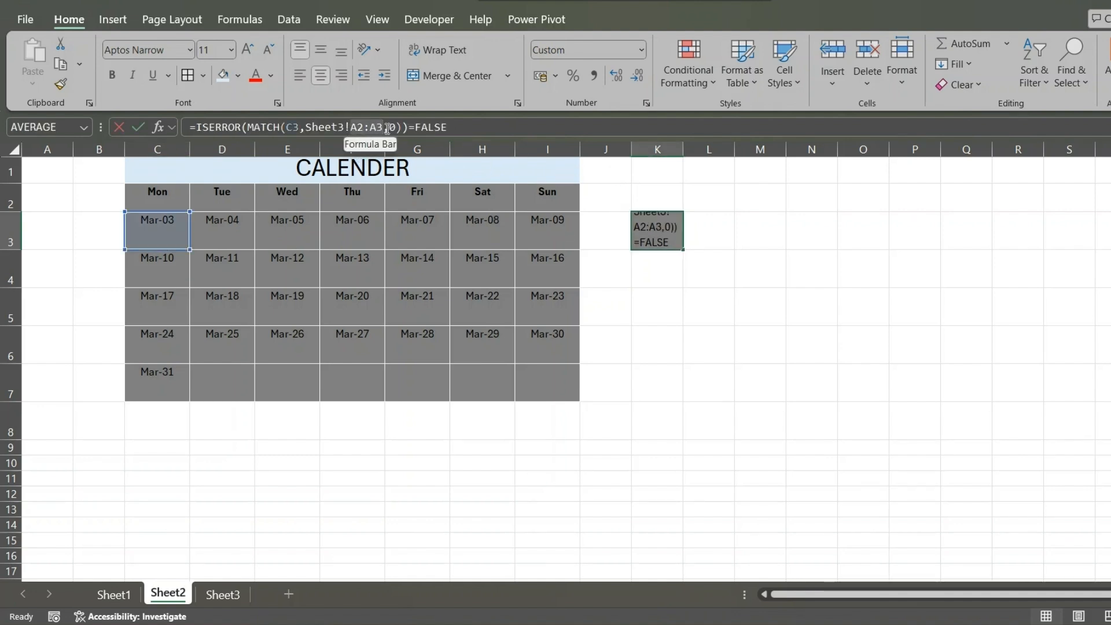
pyautogui.click(351, 128)
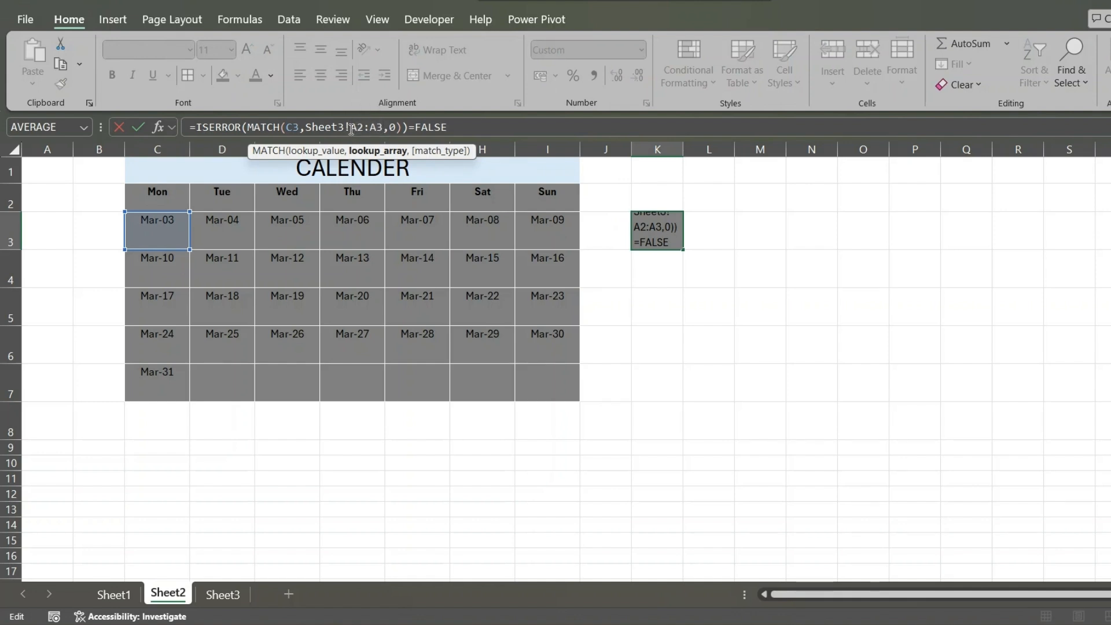
pyautogui.write('$')
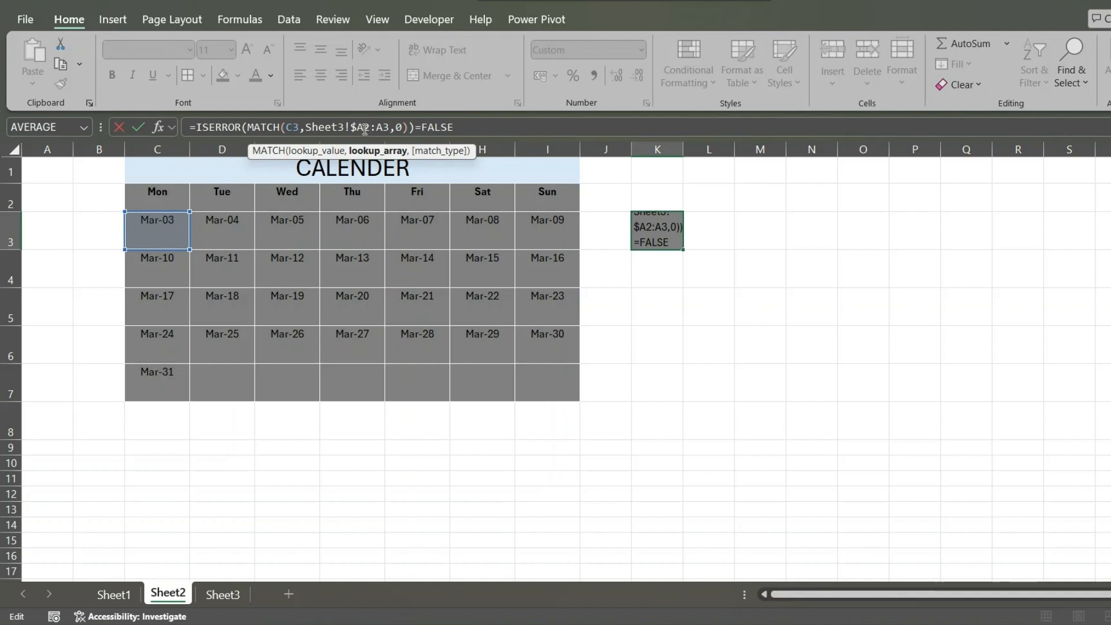
pyautogui.click(365, 128)
pyautogui.write('$')
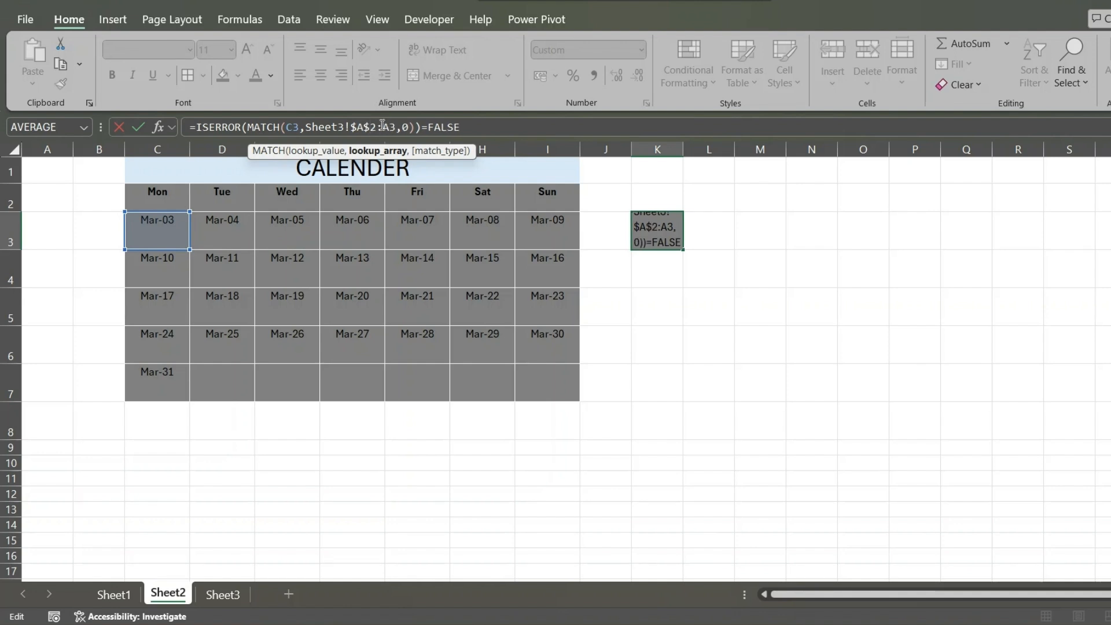
pyautogui.click(382, 126)
pyautogui.write('$')
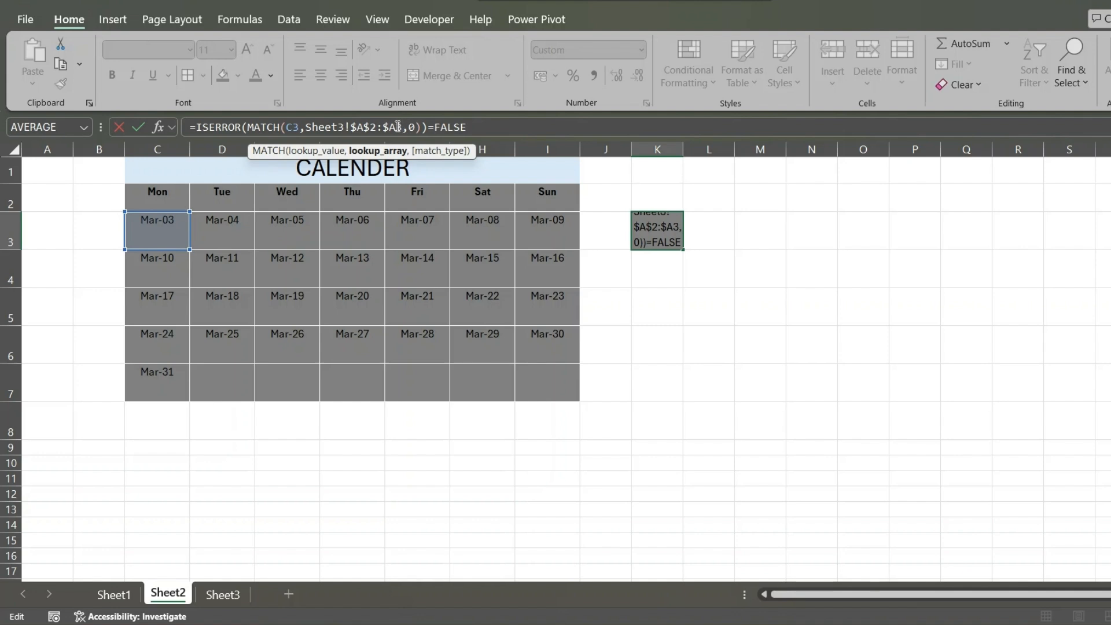
pyautogui.click(398, 126)
pyautogui.write('$')
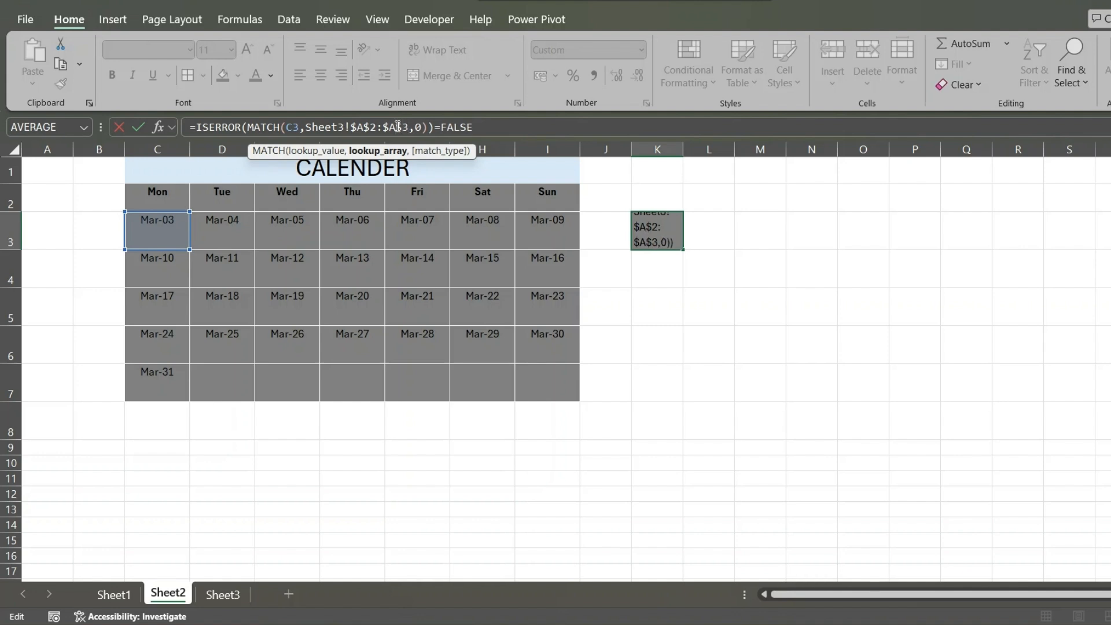
pyautogui.click(485, 128)
pyautogui.press('Return')
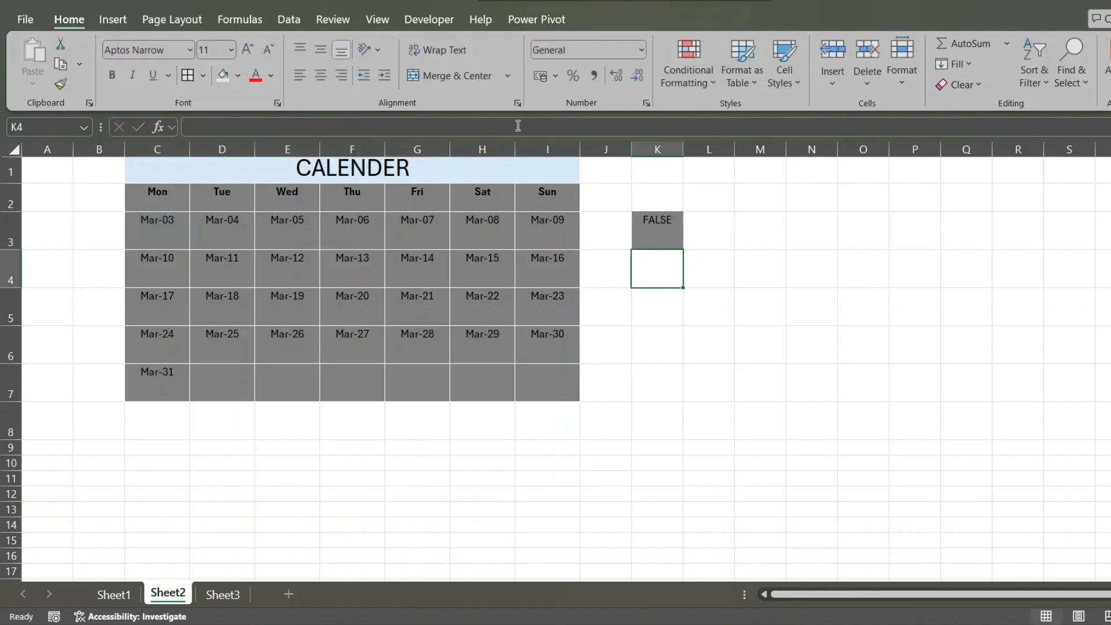
# - Fill the K3 formula across to Q3 and down to row 7, covering K3:Q7
pyautogui.click(661, 226)
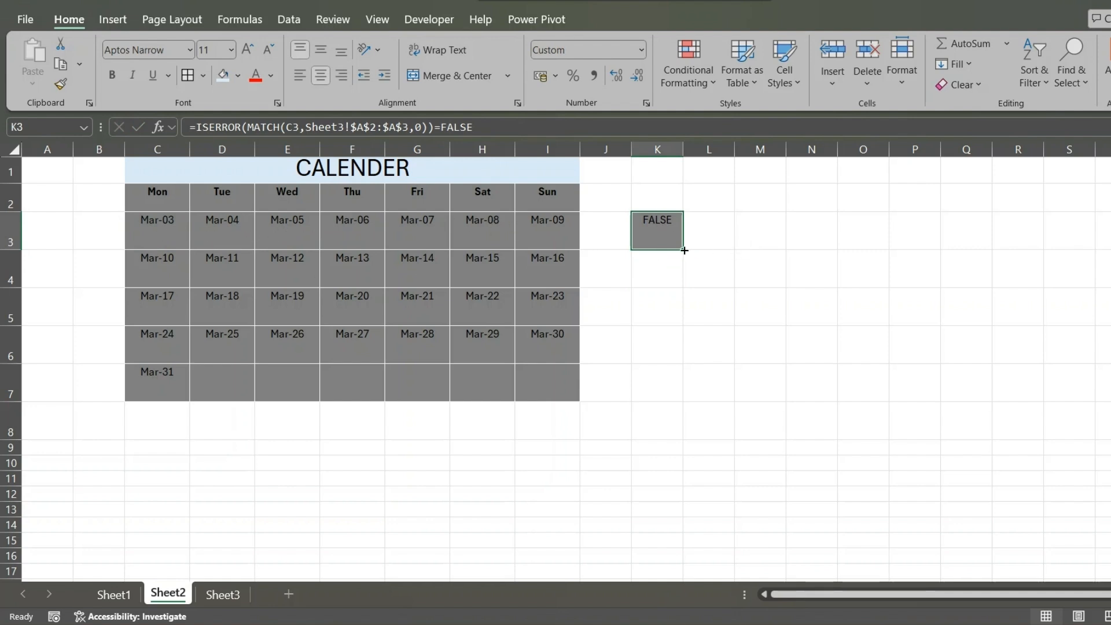
pyautogui.moveTo(683, 250); pyautogui.dragTo(968, 247)
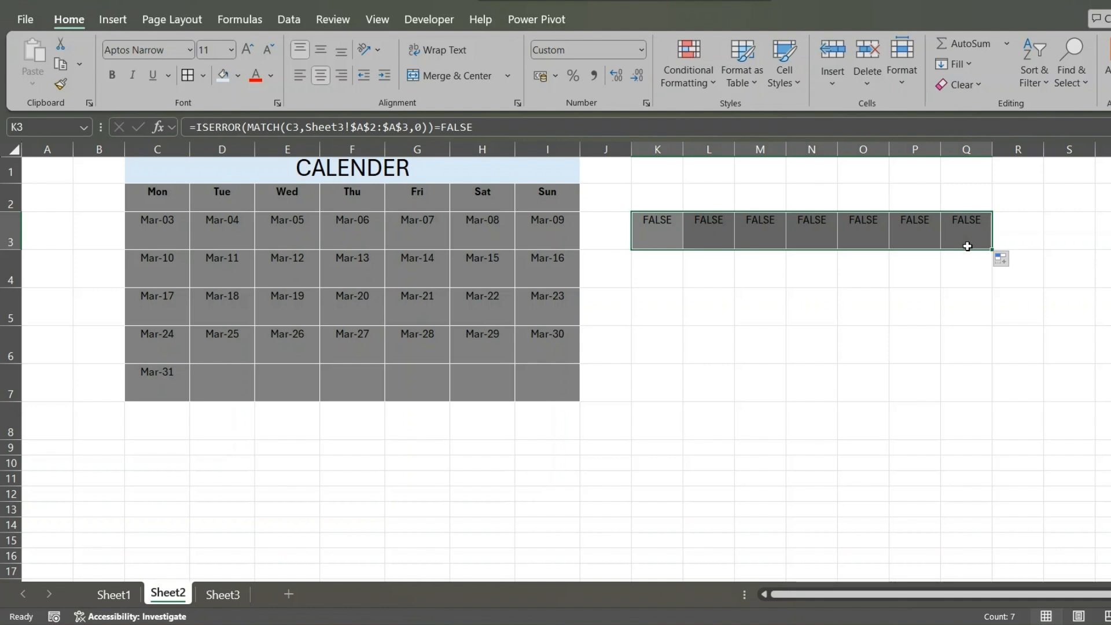
pyautogui.click(680, 240)
pyautogui.click(709, 237)
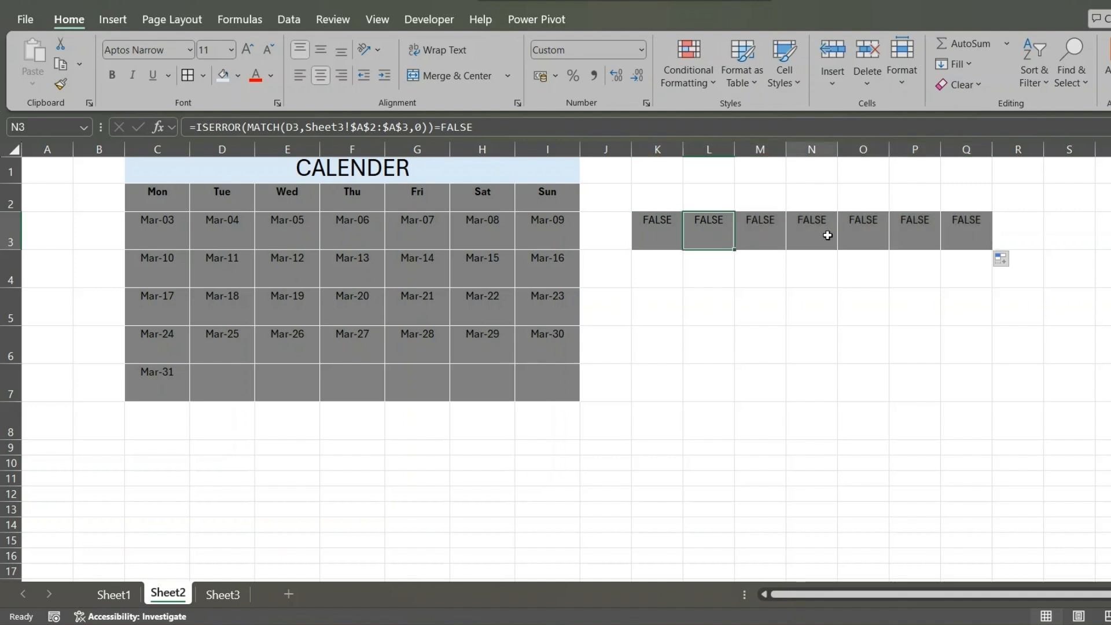
pyautogui.click(822, 232)
pyautogui.click(984, 225)
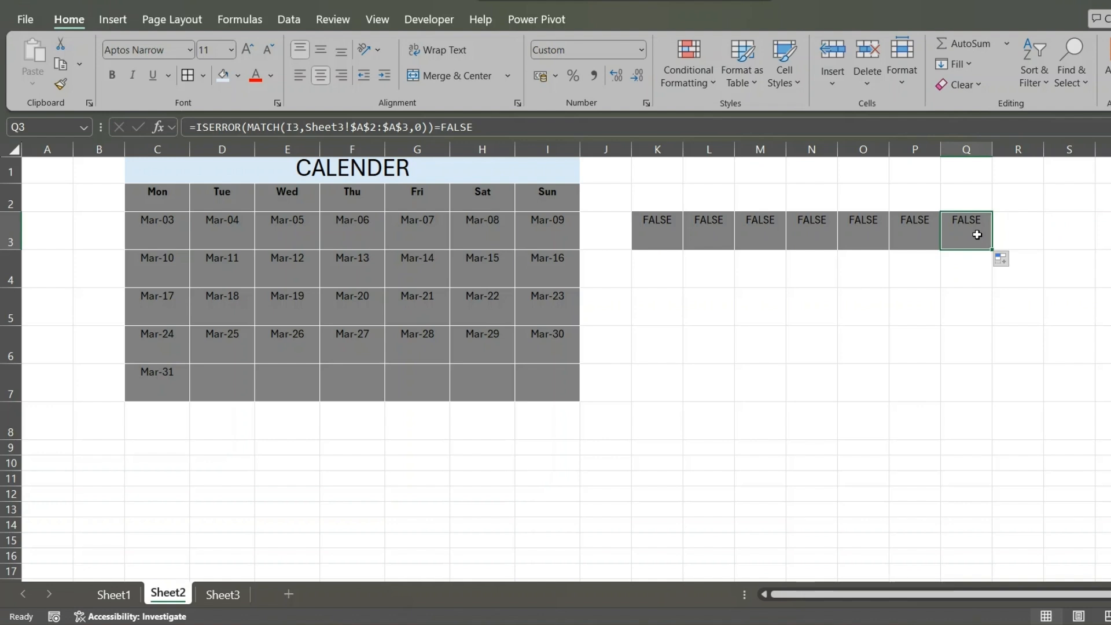
pyautogui.moveTo(682, 226); pyautogui.dragTo(983, 388)
pyautogui.click(1084, 288)
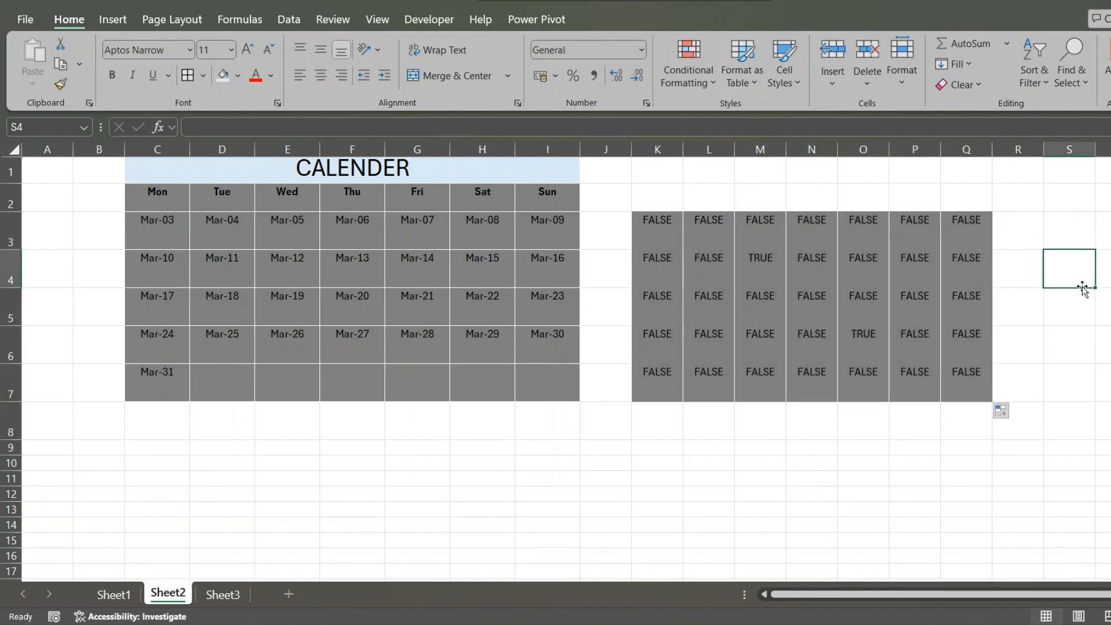
# - Compare the test formulas in M4 and O6 with the calendar dates they reference in E4 and G6
pyautogui.click(753, 263)
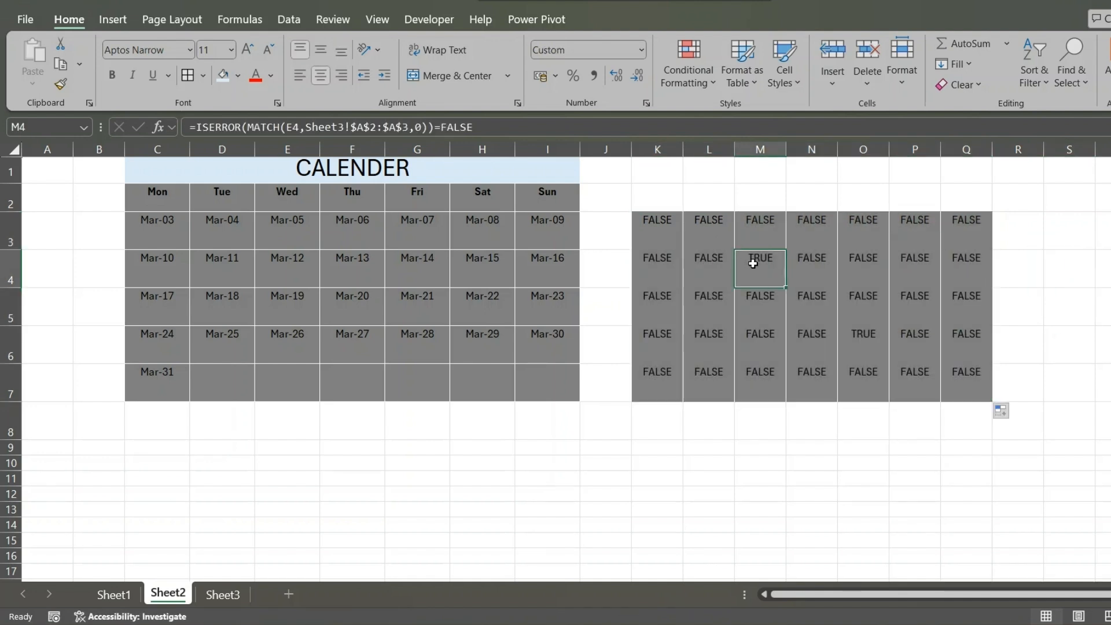
pyautogui.click(863, 333)
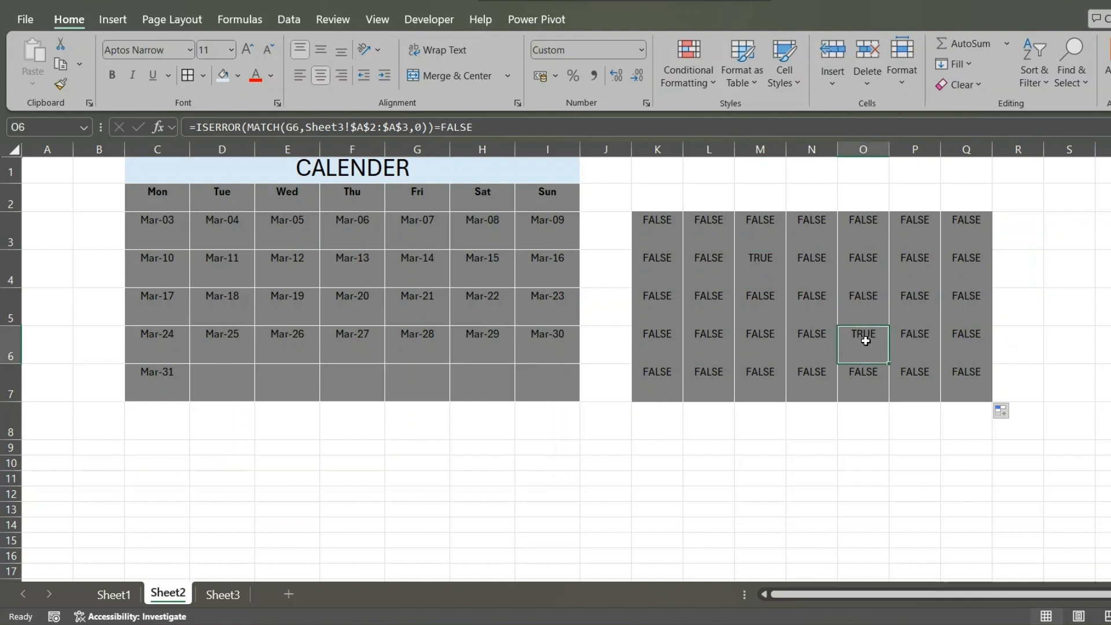
pyautogui.click(747, 262)
pyautogui.click(875, 343)
pyautogui.click(762, 267)
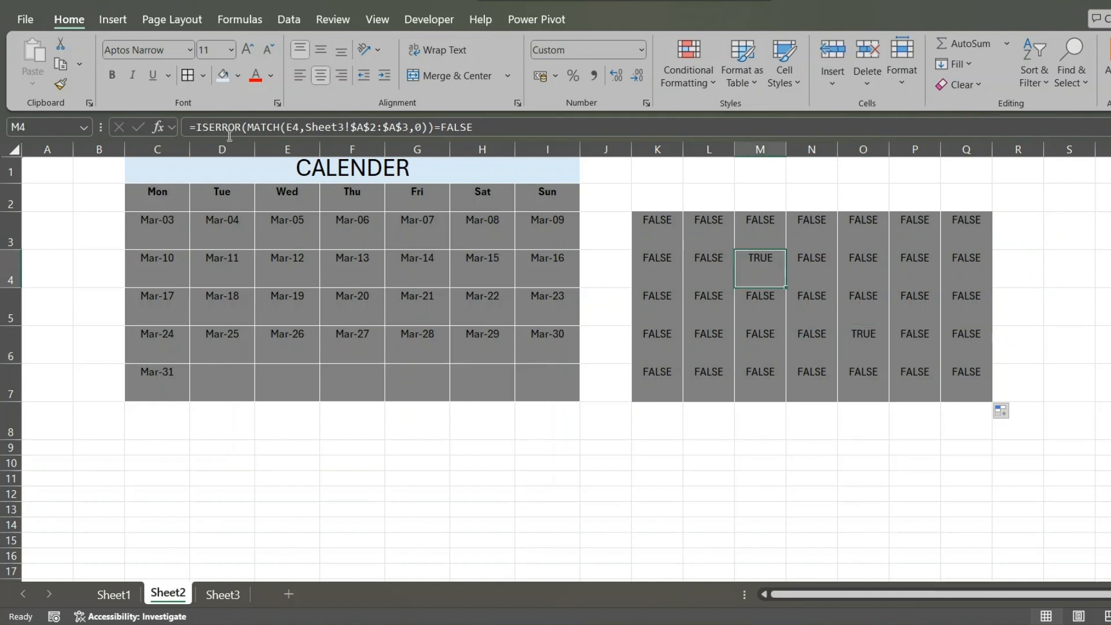
pyautogui.click(288, 272)
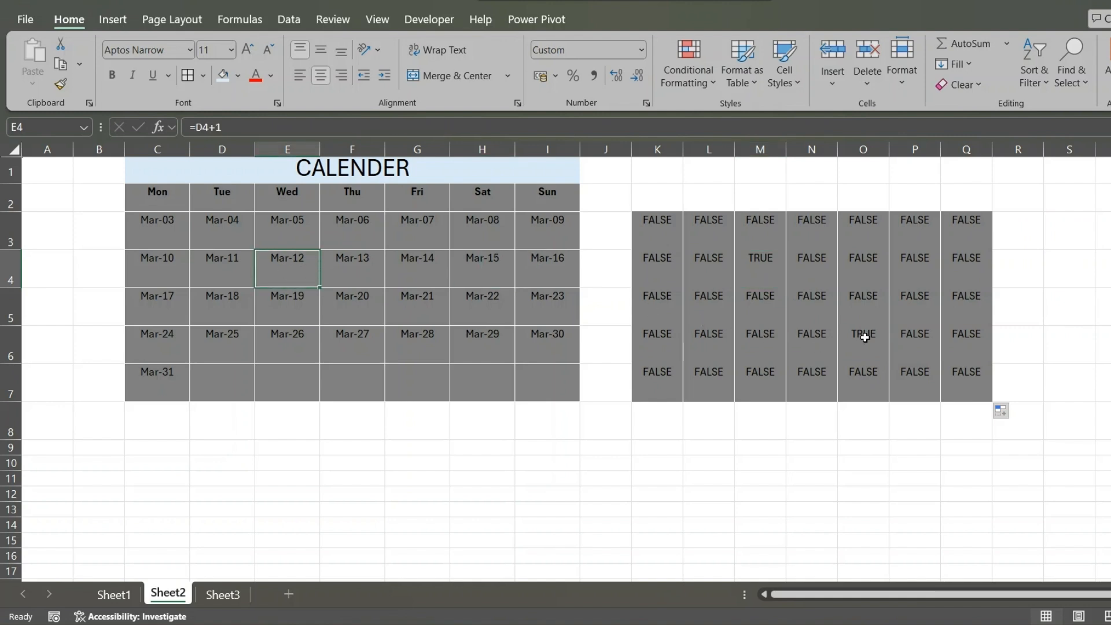
pyautogui.click(865, 338)
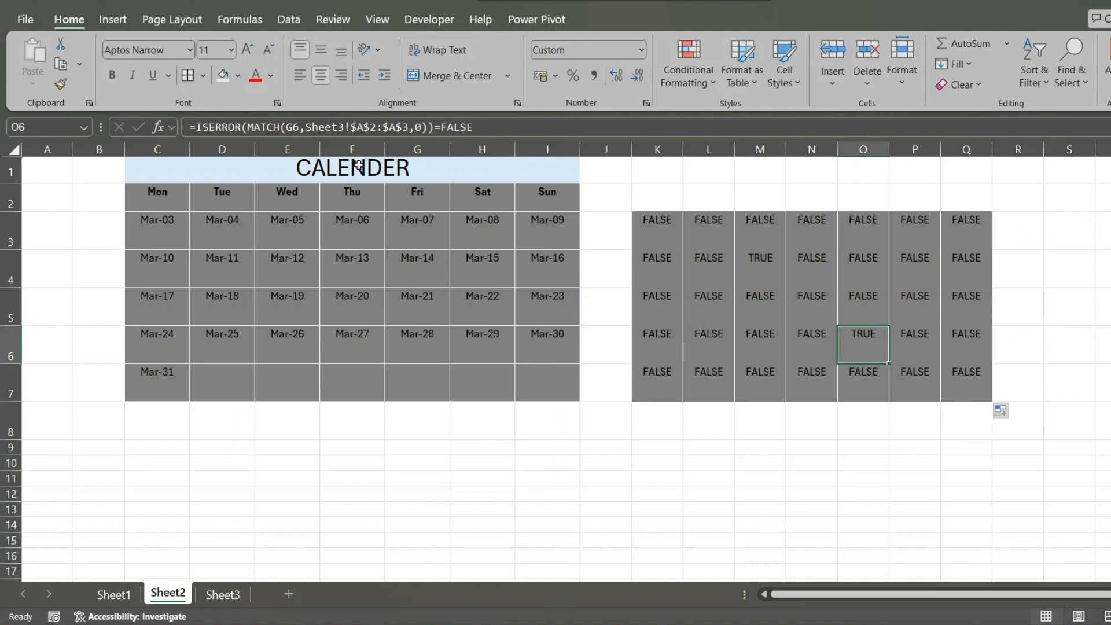
pyautogui.click(426, 342)
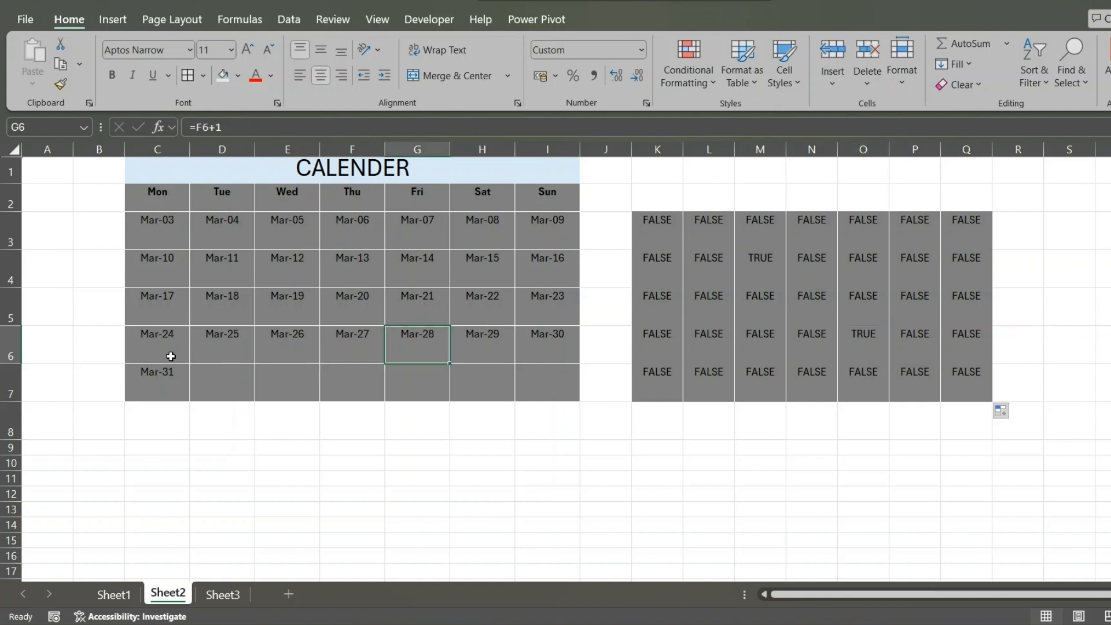
pyautogui.click(12, 345)
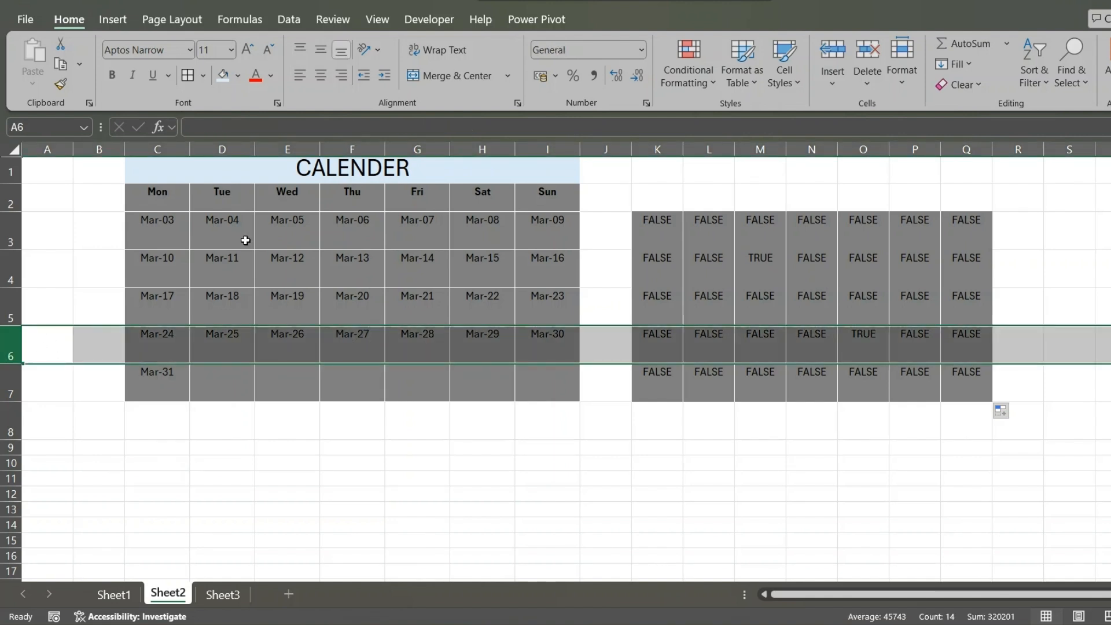
pyautogui.click(418, 150)
pyautogui.click(417, 340)
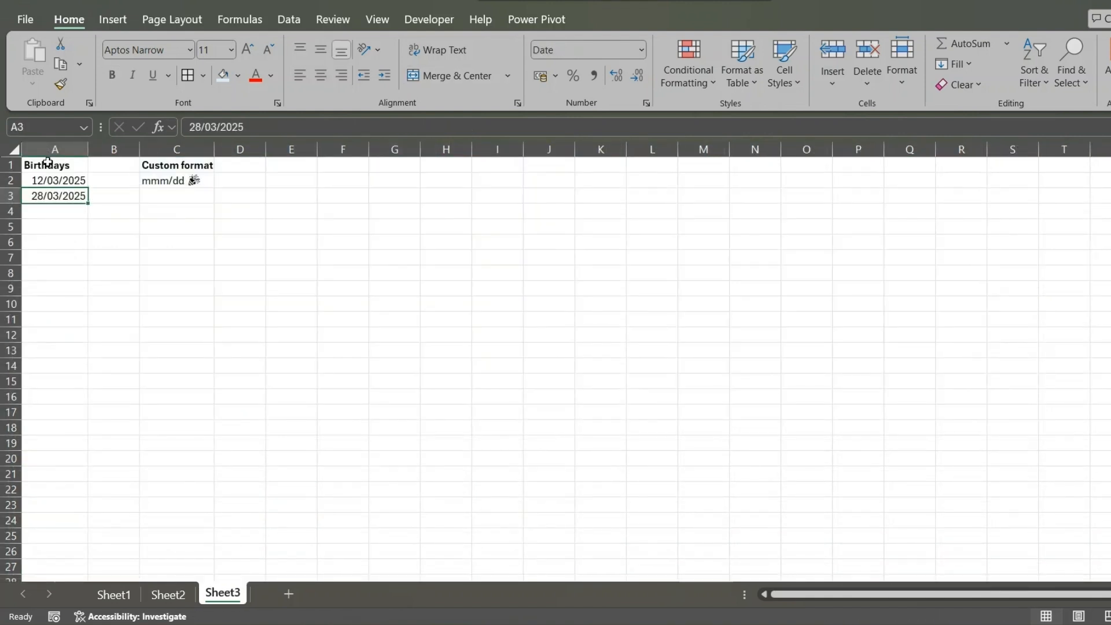
# - Check the birthdays in Sheet3 A2:A3 against the test results in M4 and O6 on Sheet2
pyautogui.moveTo(49, 181); pyautogui.dragTo(55, 197)
pyautogui.click(52, 185)
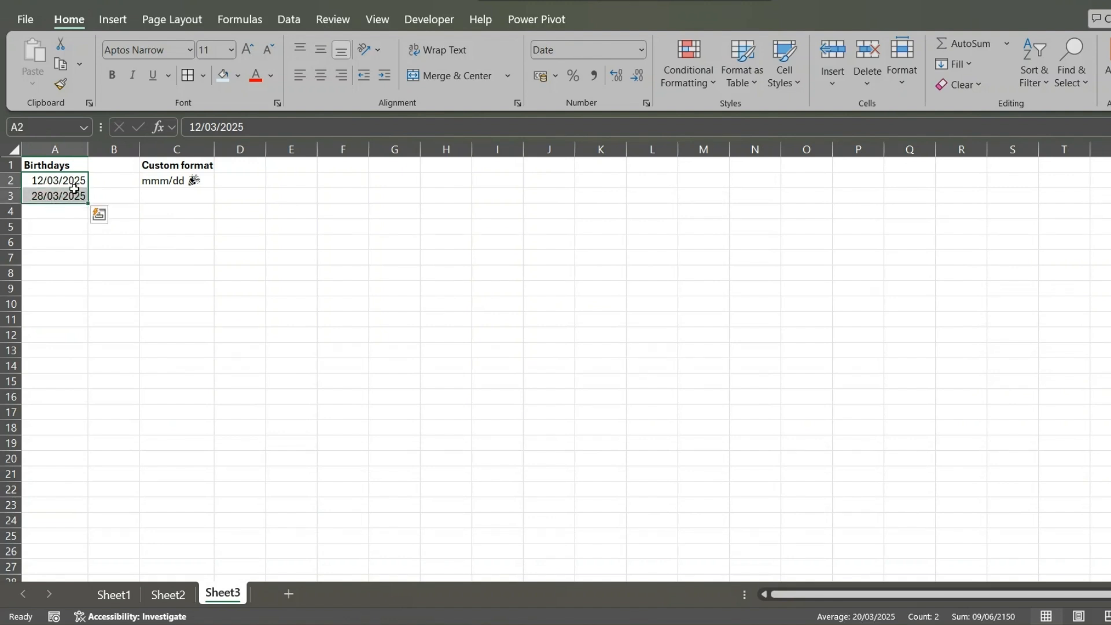
pyautogui.click(172, 594)
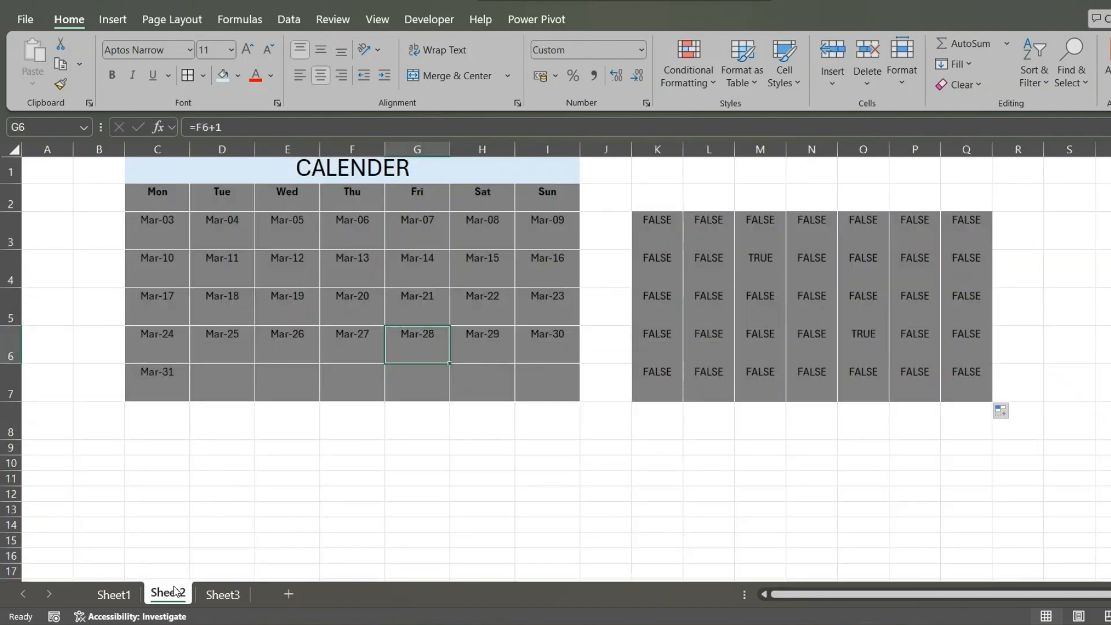
pyautogui.click(861, 333)
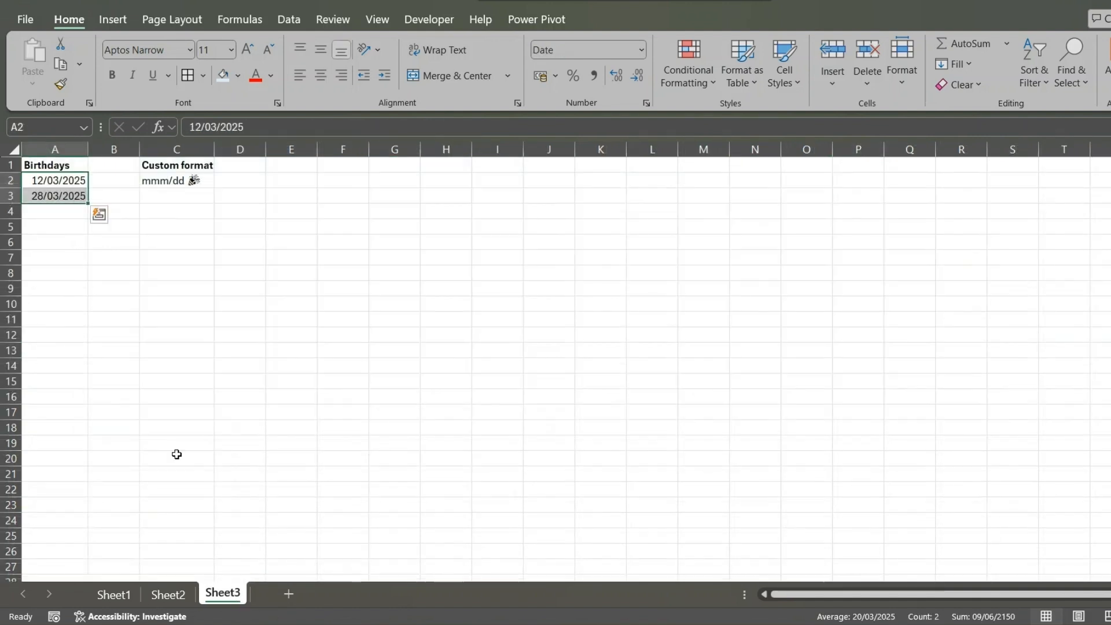
pyautogui.click(222, 594)
pyautogui.click(168, 595)
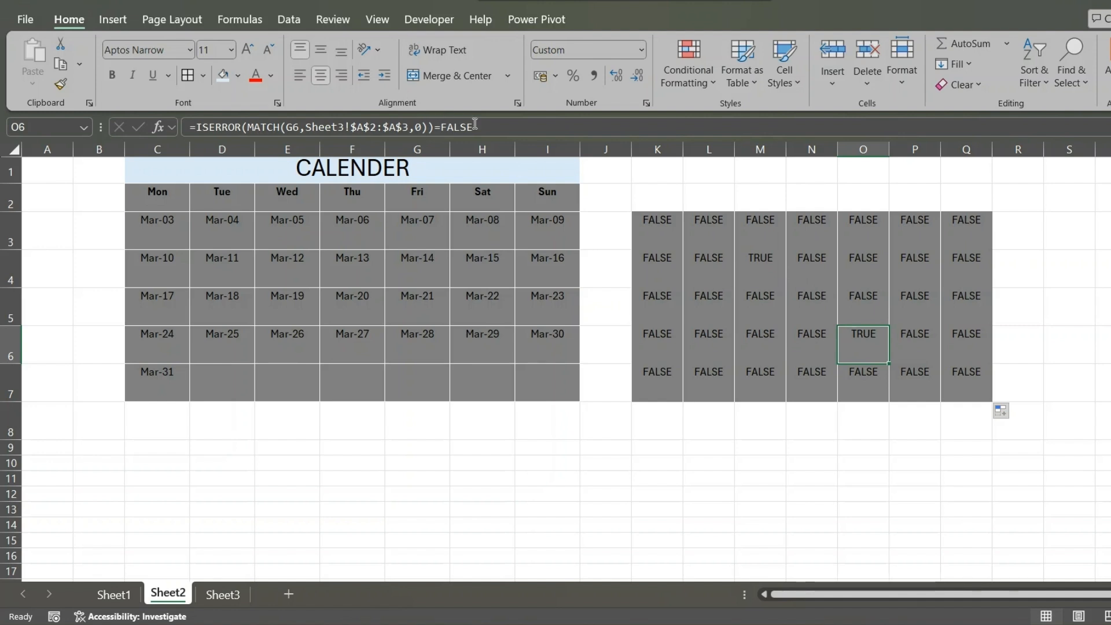
pyautogui.click(763, 274)
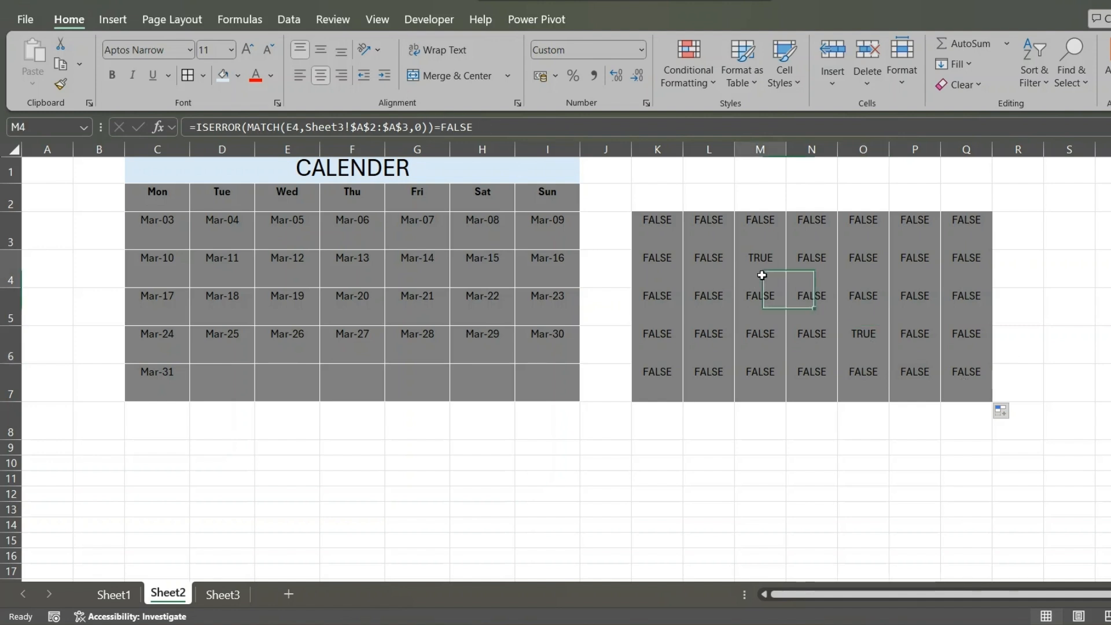
pyautogui.click(864, 339)
pyautogui.click(767, 284)
pyautogui.click(874, 345)
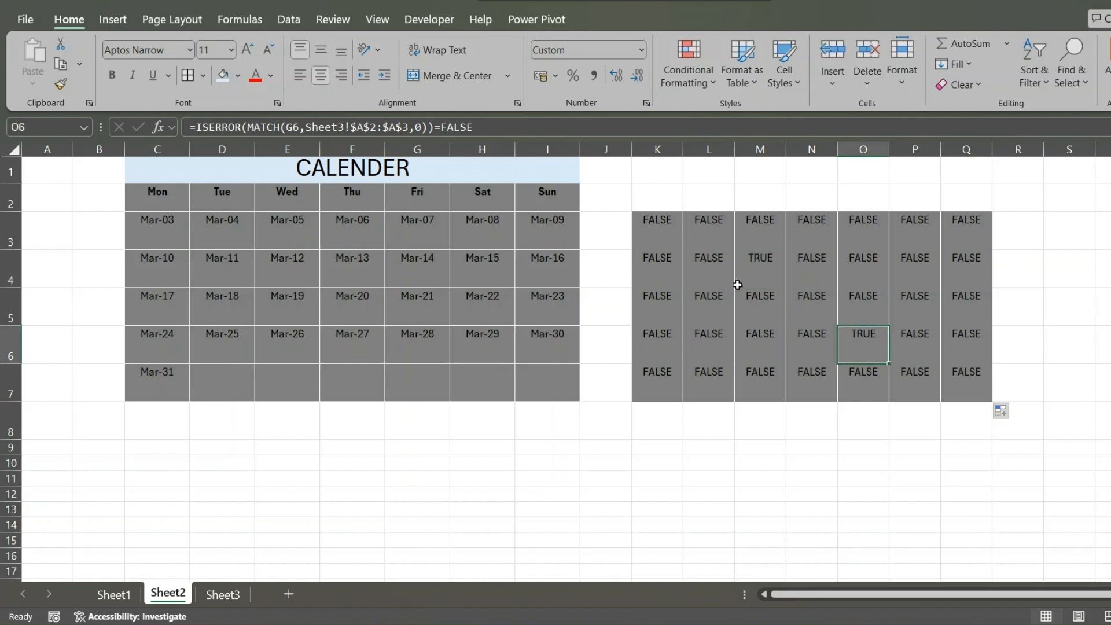
pyautogui.click(741, 278)
pyautogui.click(873, 358)
pyautogui.click(1075, 318)
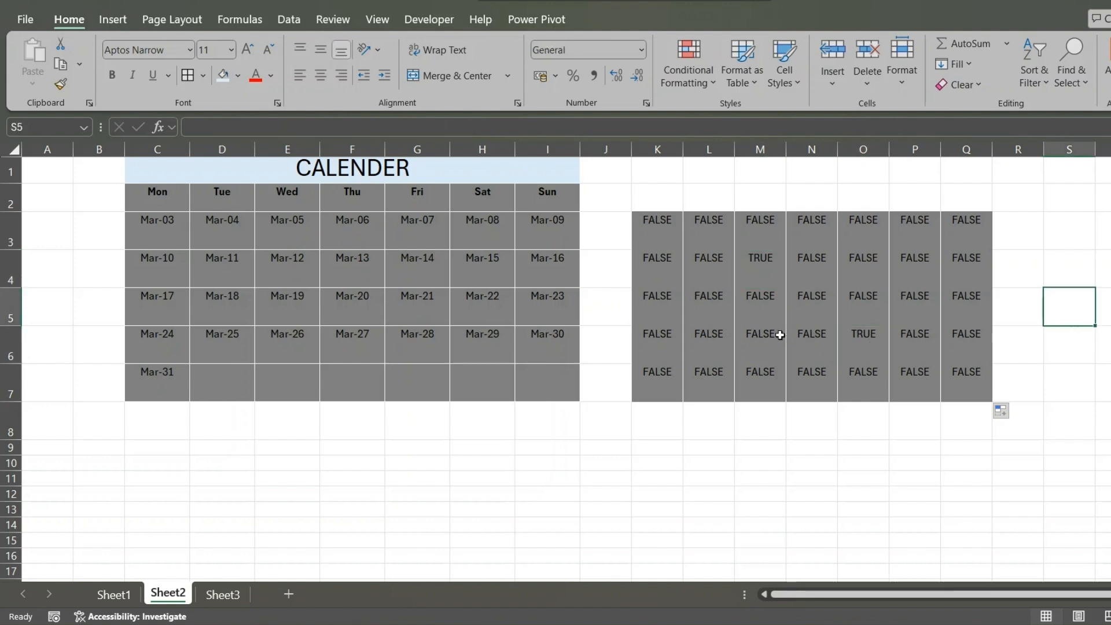
# - Review how the K3:Q7 test grid relates to calendar range C3:I7 and to the birthday list on Sheet3
pyautogui.click(657, 235)
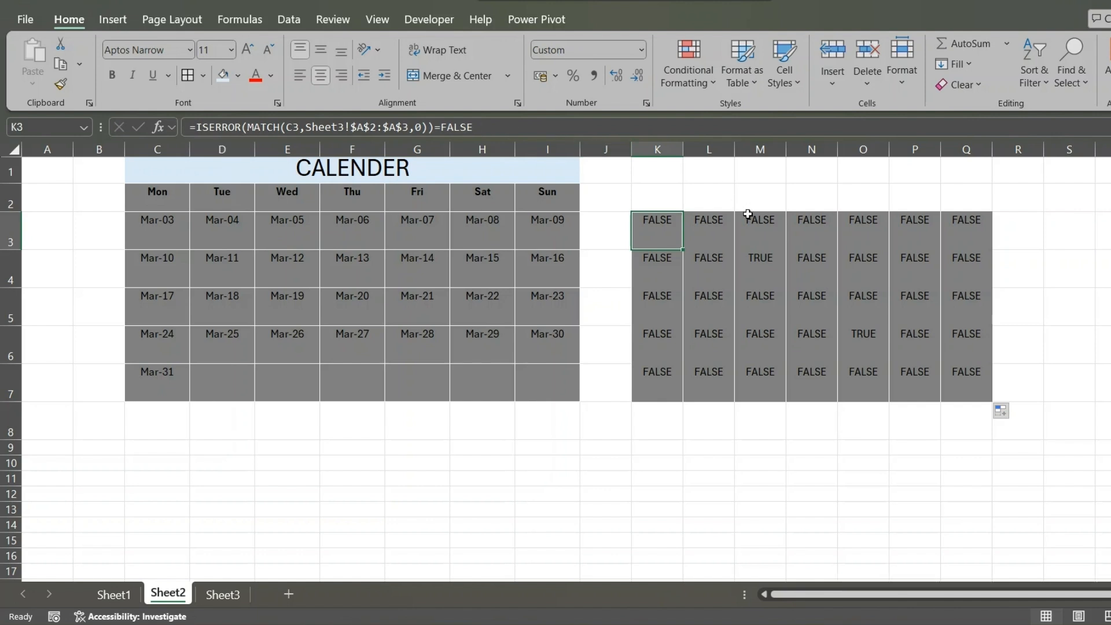
pyautogui.click(713, 237)
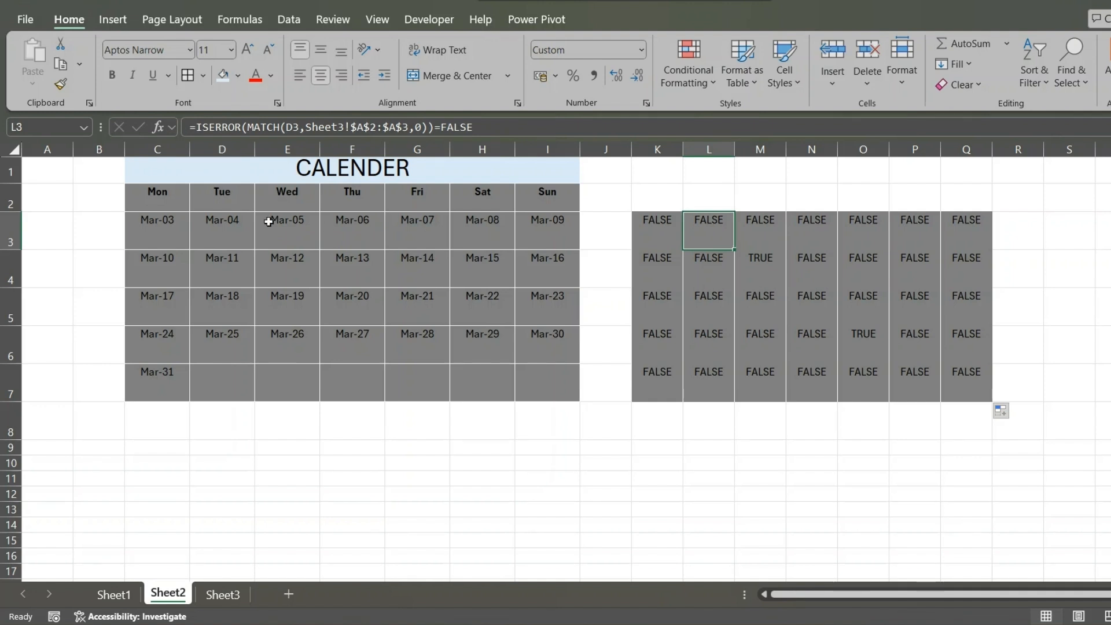
pyautogui.moveTo(151, 223); pyautogui.dragTo(548, 387)
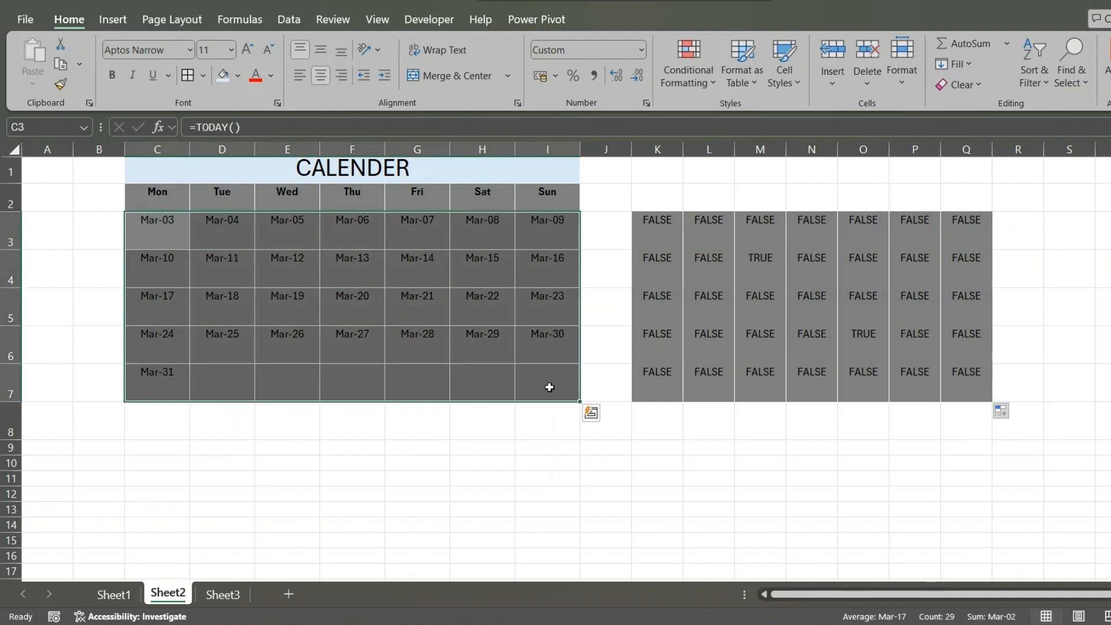
pyautogui.click(768, 265)
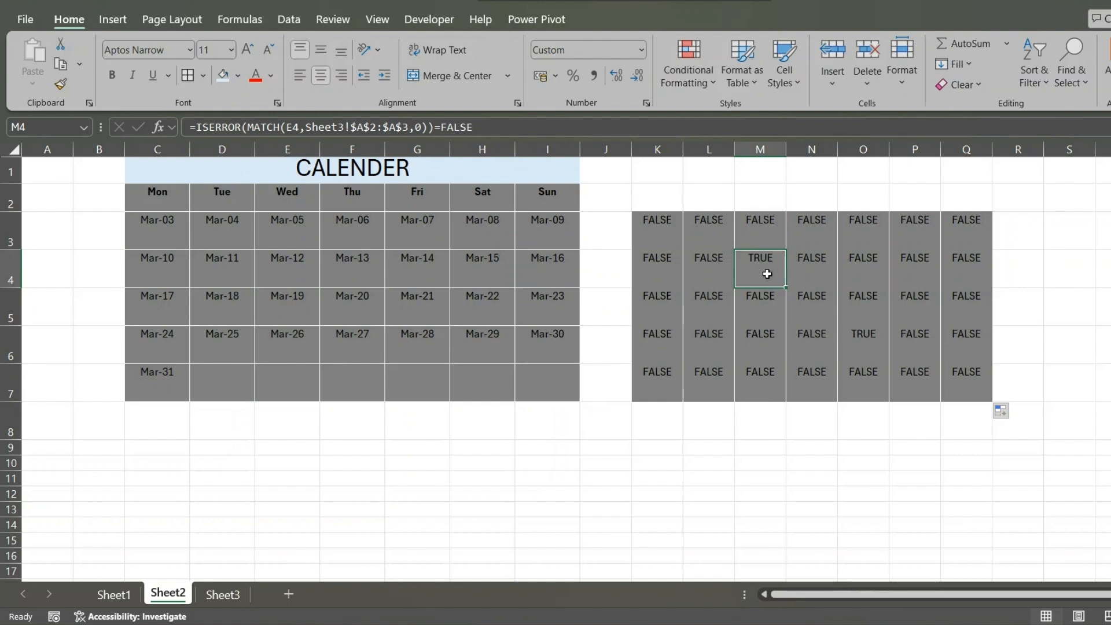
pyautogui.click(869, 342)
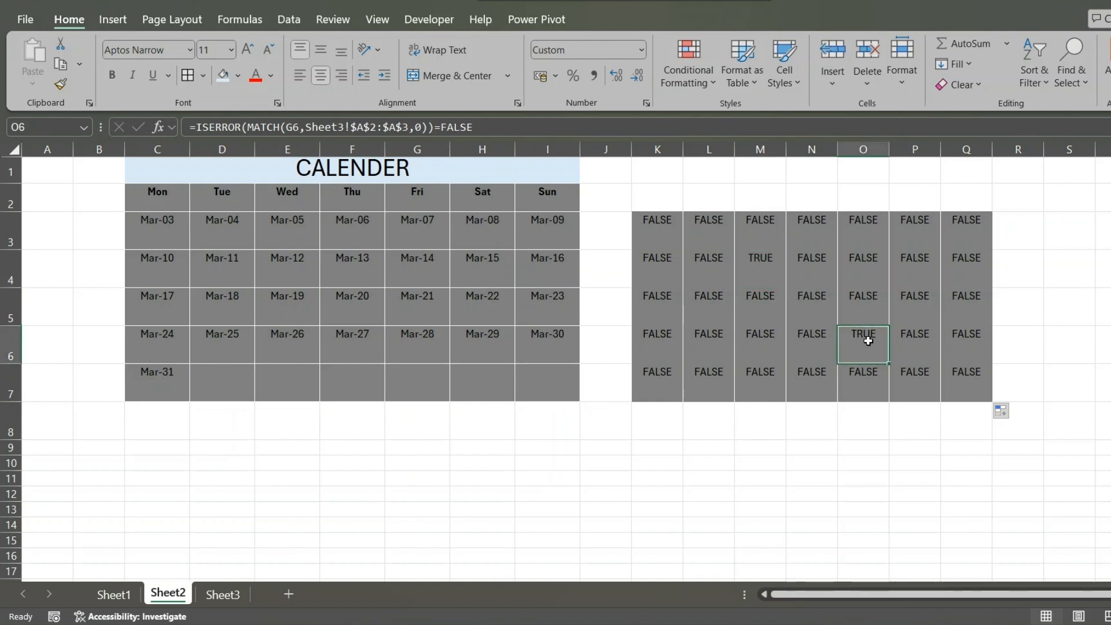
pyautogui.click(763, 264)
pyautogui.click(869, 336)
pyautogui.click(759, 272)
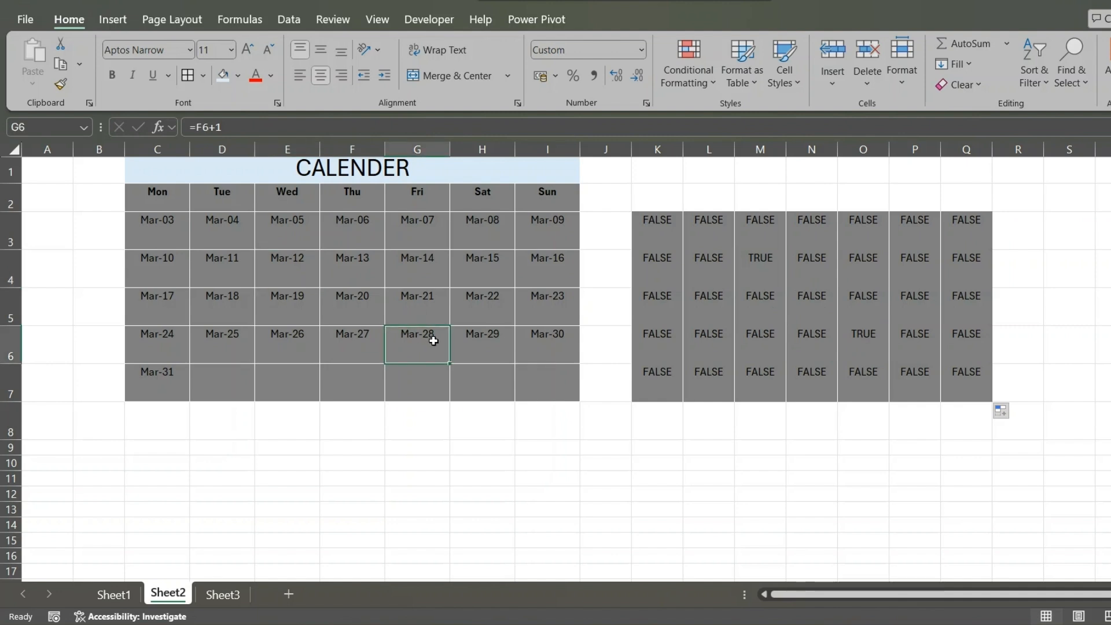
pyautogui.click(226, 593)
pyautogui.moveTo(68, 184); pyautogui.dragTo(70, 196)
pyautogui.click(134, 211)
pyautogui.click(168, 211)
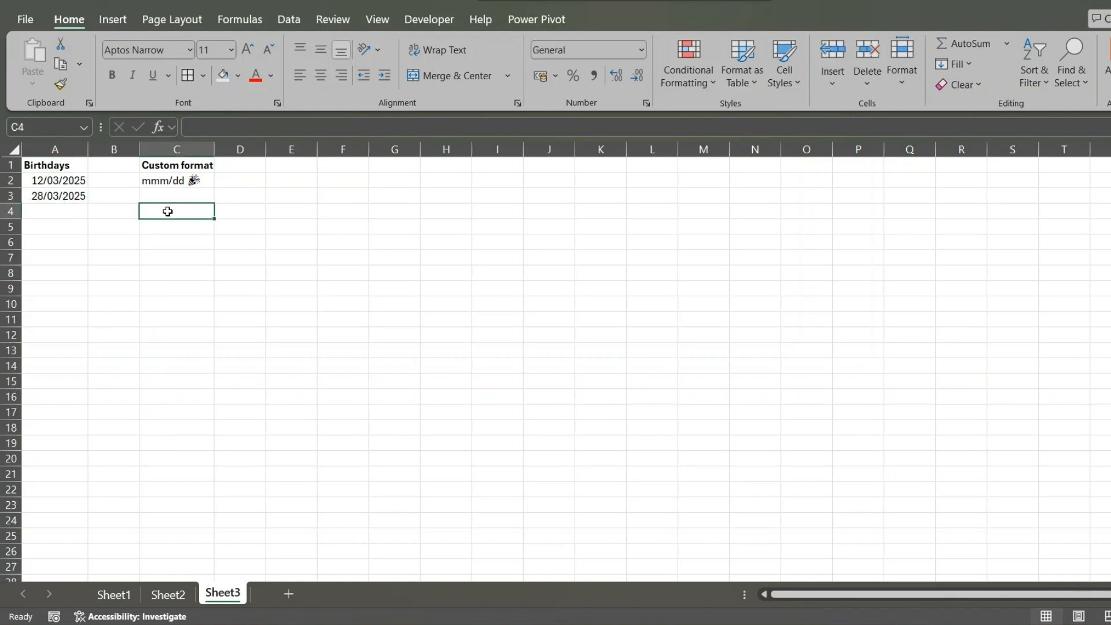
pyautogui.click(168, 595)
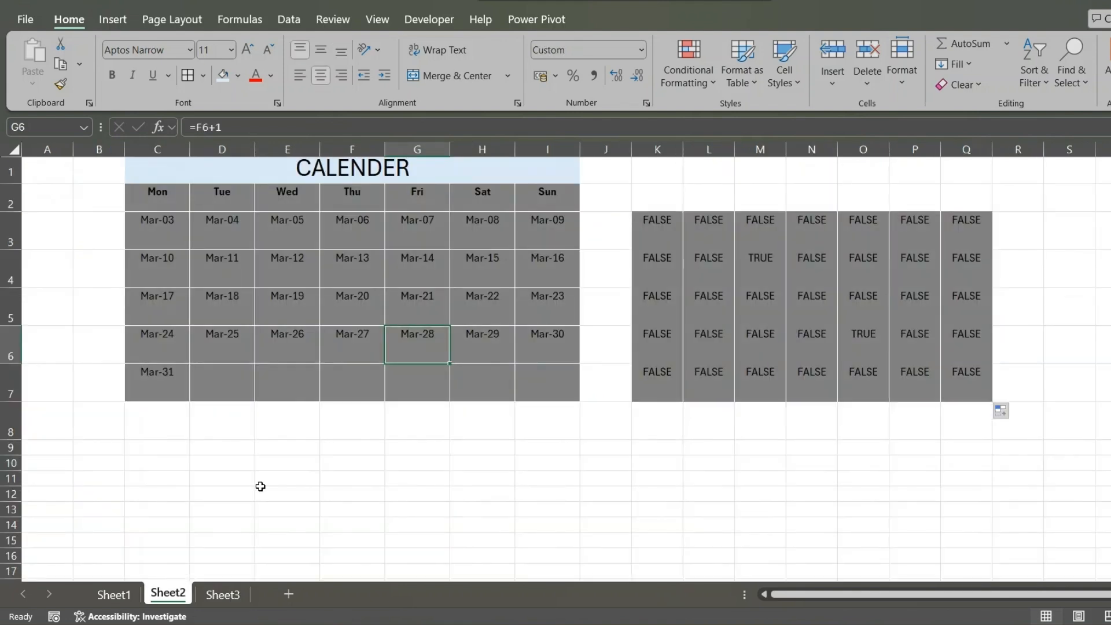
# - Copy the full ISERROR/MATCH formula text from K3 on Sheet2 and leave the cell as it is
pyautogui.click(658, 226)
pyautogui.moveTo(501, 128); pyautogui.dragTo(189, 127)
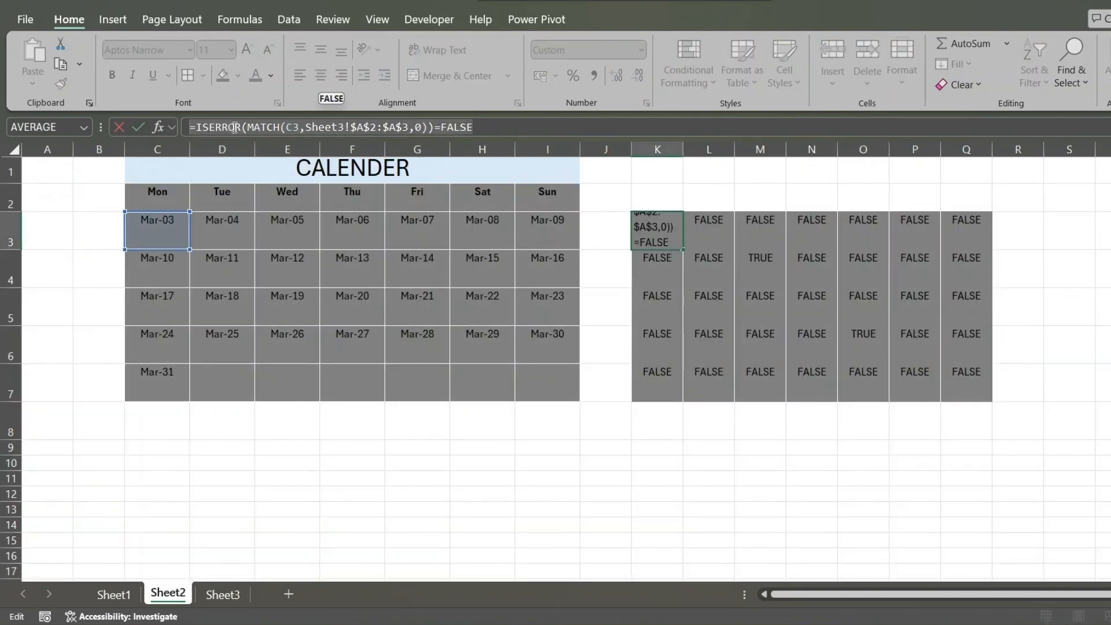
pyautogui.hotkey('ctrl', 'c')
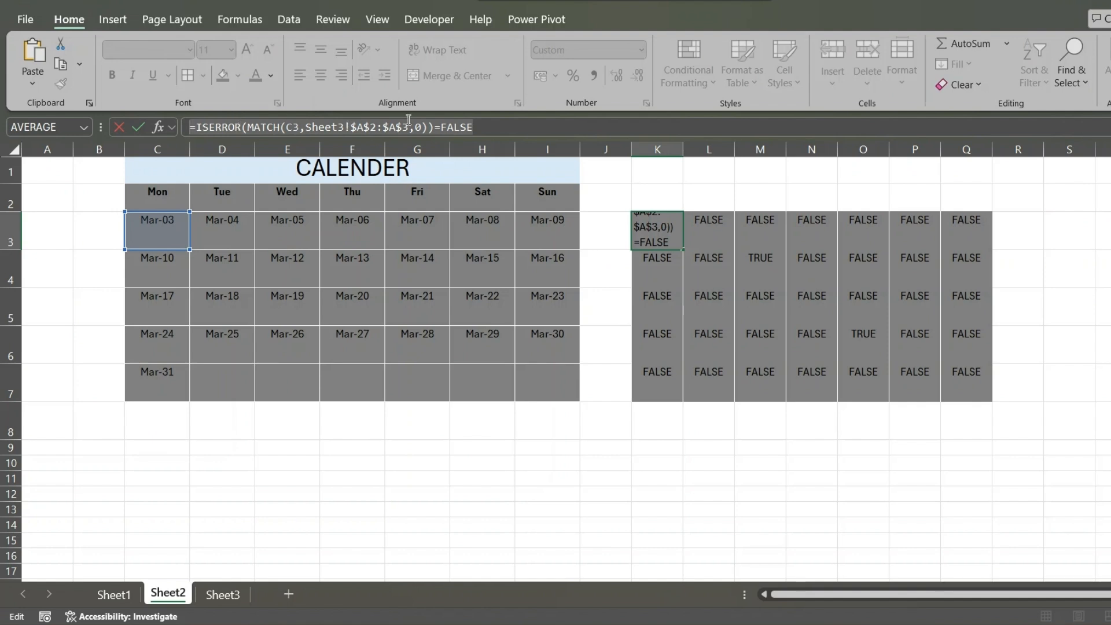
pyautogui.click(492, 131)
pyautogui.press('Return')
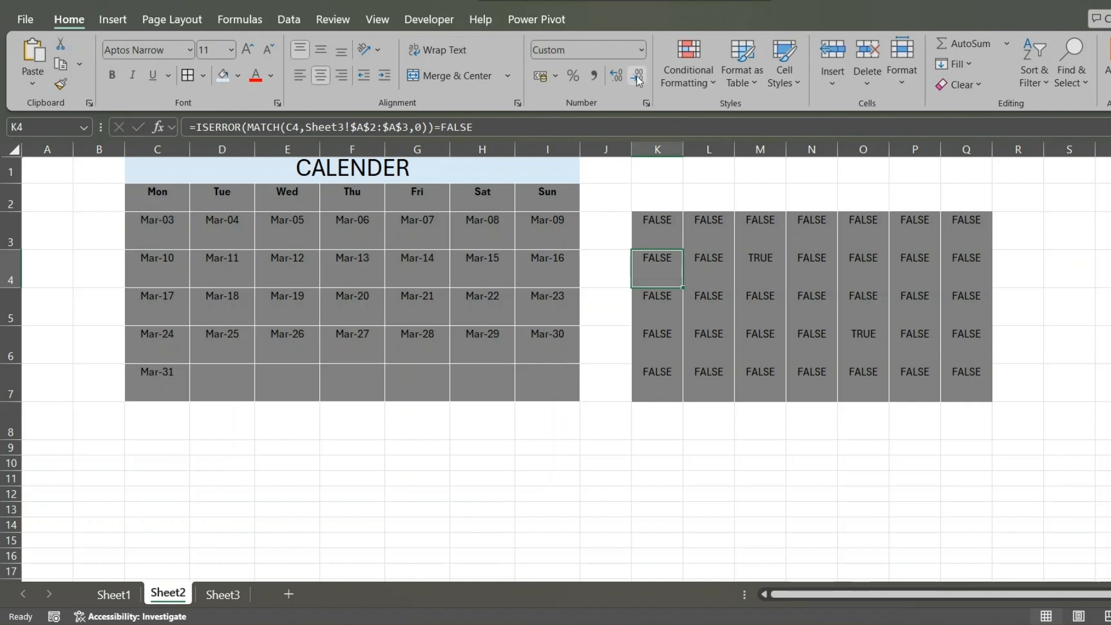
# - Start a new formula-based conditional formatting rule for C3:I7 using =ISERROR(MATCH(C3,Sheet3!$A$2:$A$3,0))=FALSE
pyautogui.moveTo(152, 229); pyautogui.dragTo(534, 379)
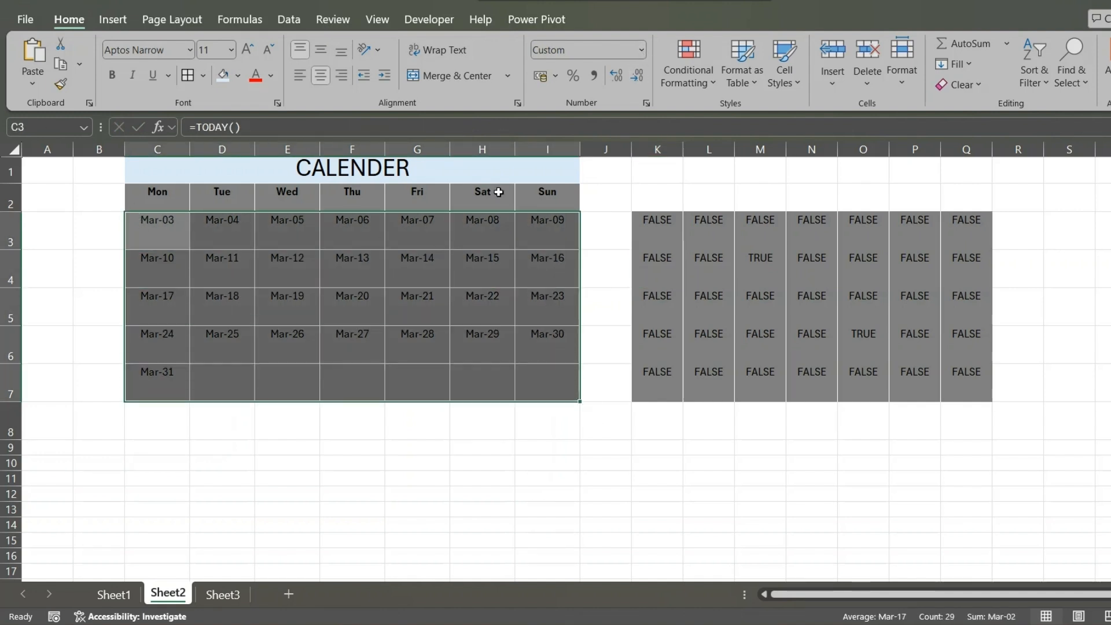
pyautogui.click(714, 84)
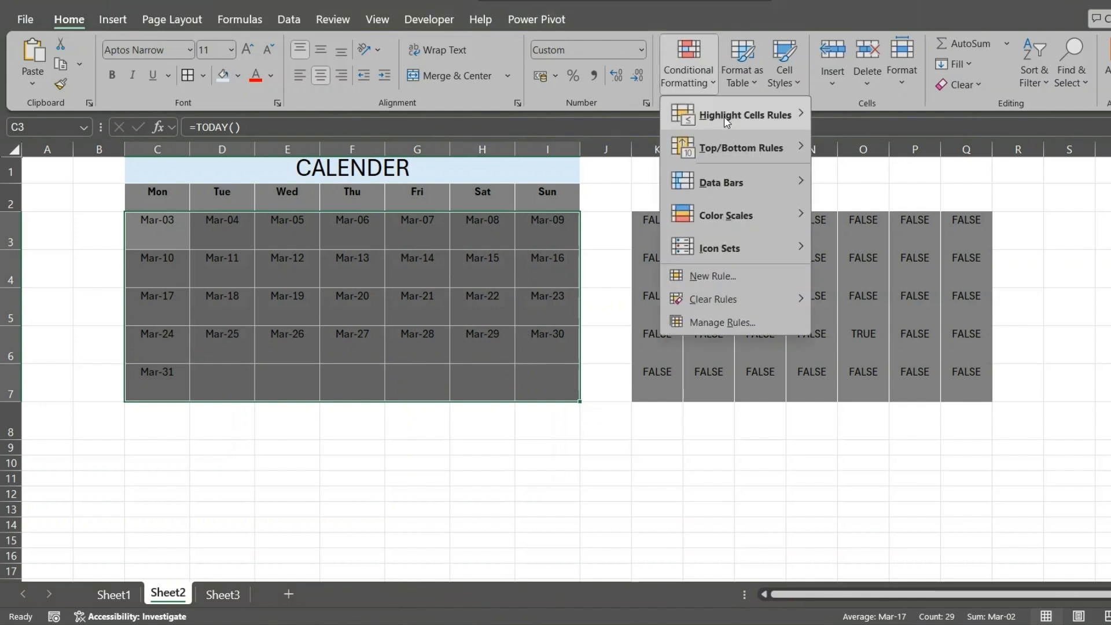
pyautogui.click(729, 279)
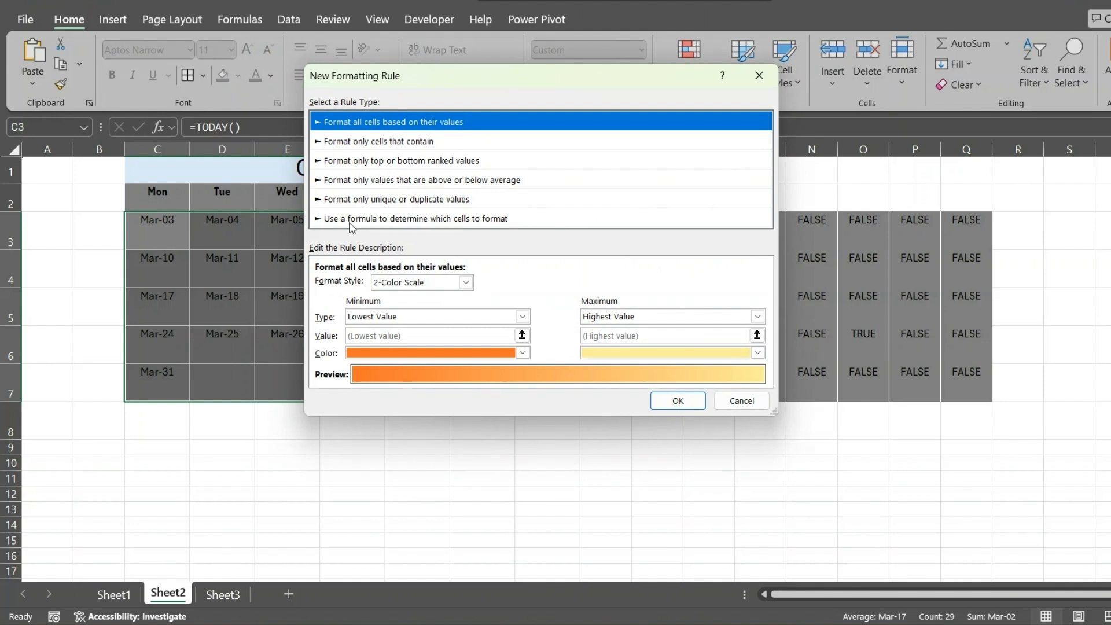
pyautogui.click(443, 224)
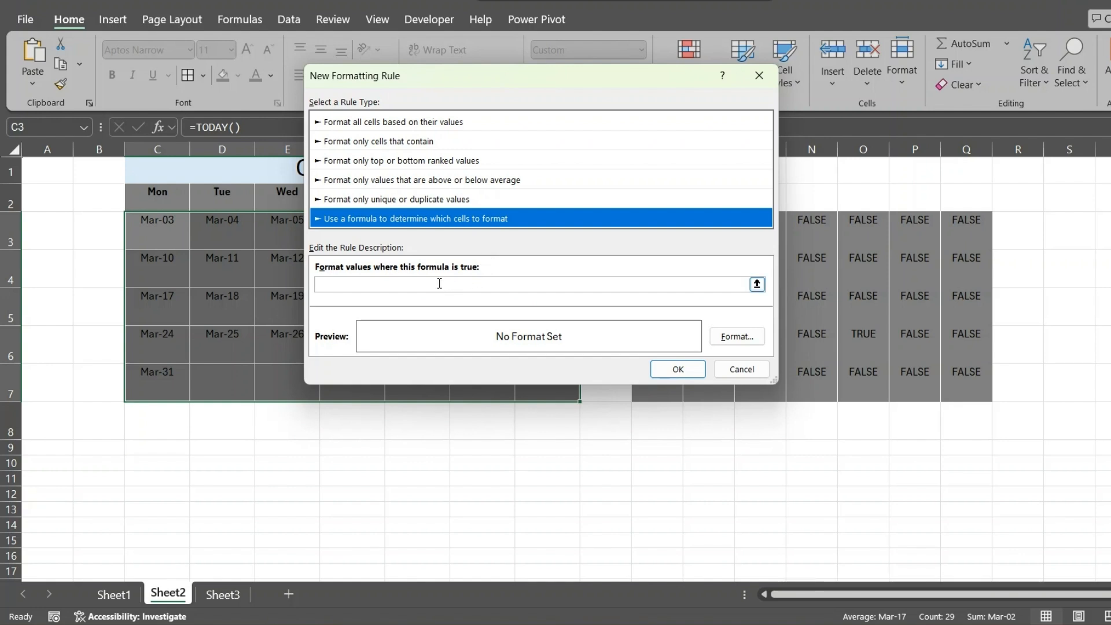
pyautogui.click(411, 285)
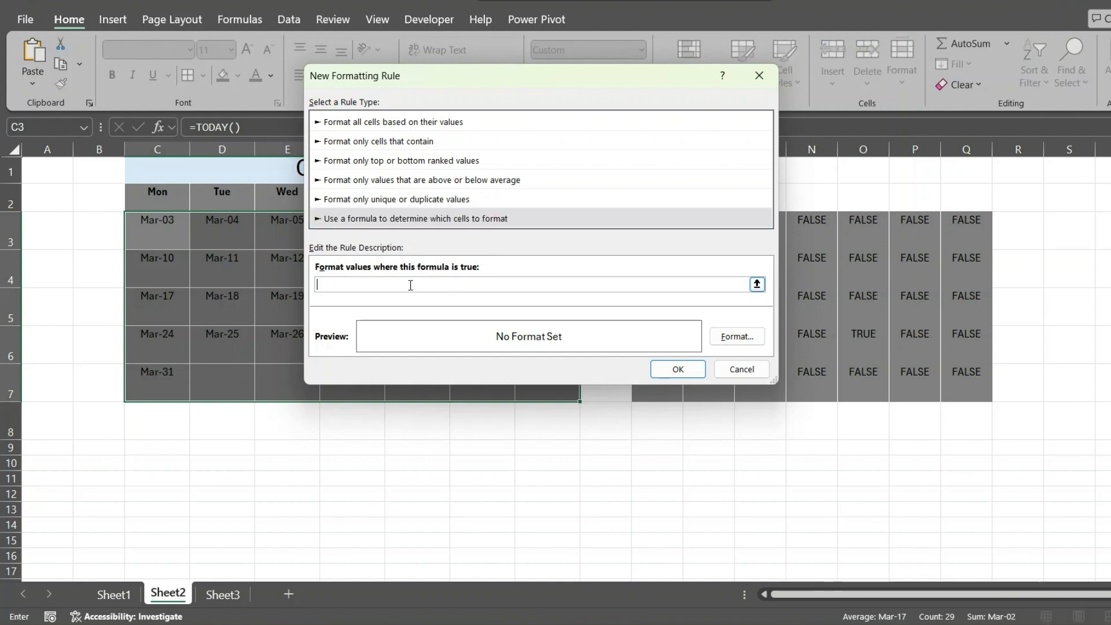
pyautogui.hotkey('ctrl', 'v')
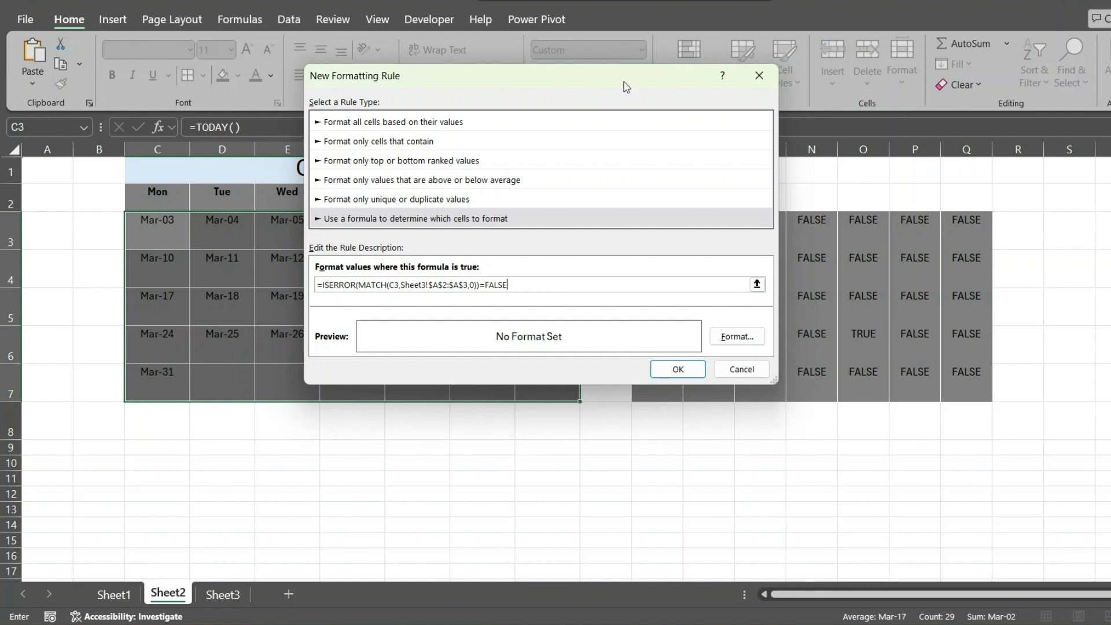
# - Give the new birthday rule a green background fill and apply it to calendar range C3:I7
pyautogui.moveTo(626, 86); pyautogui.dragTo(477, 133)
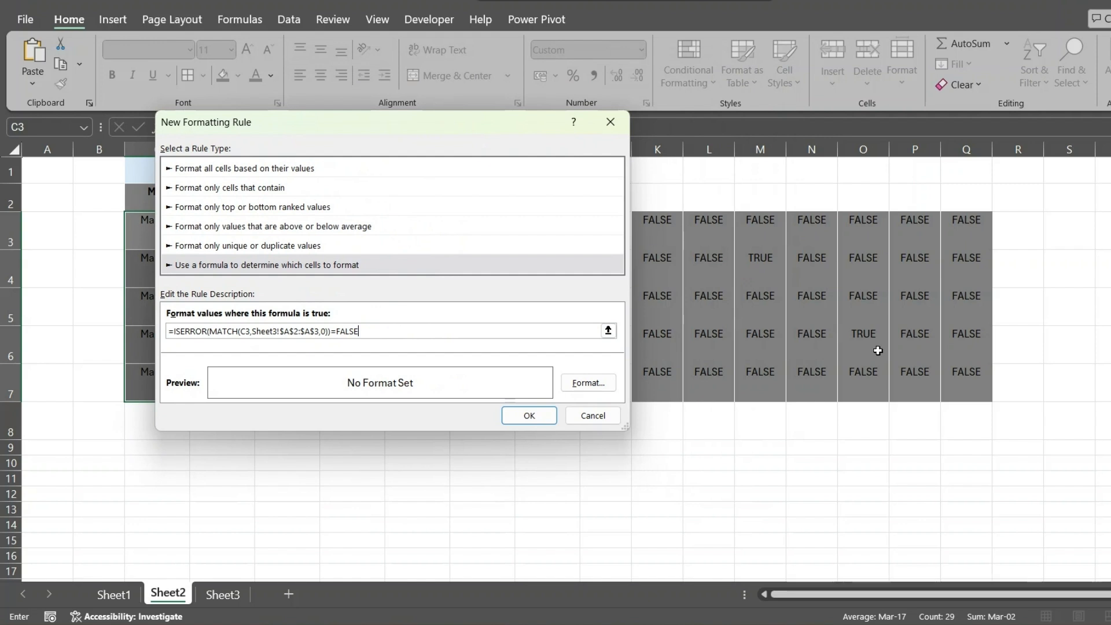
pyautogui.click(586, 384)
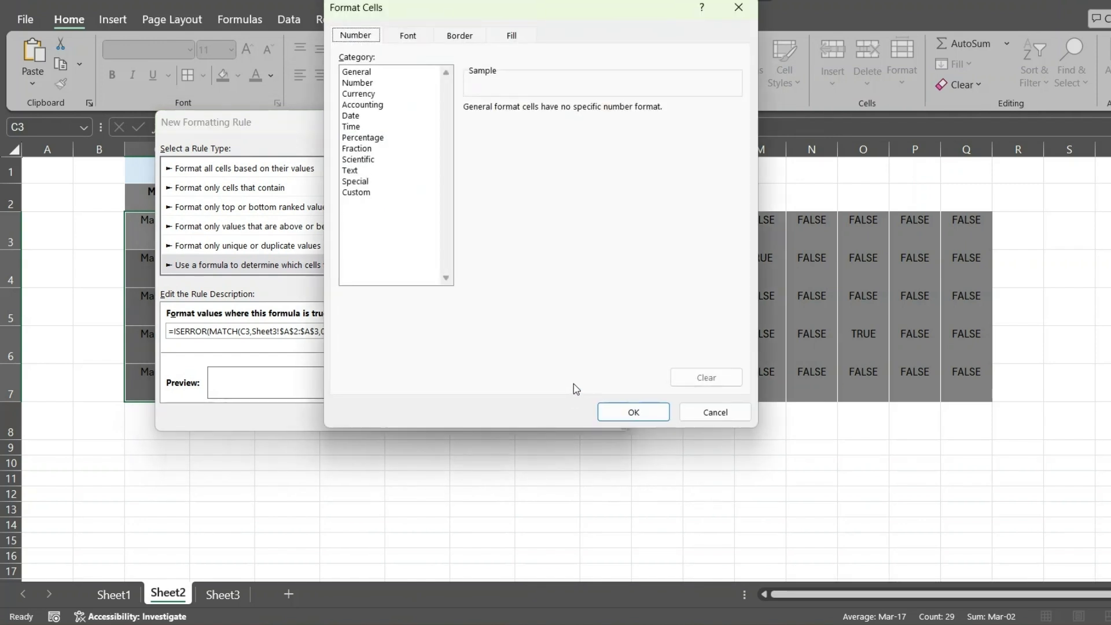
pyautogui.click(365, 193)
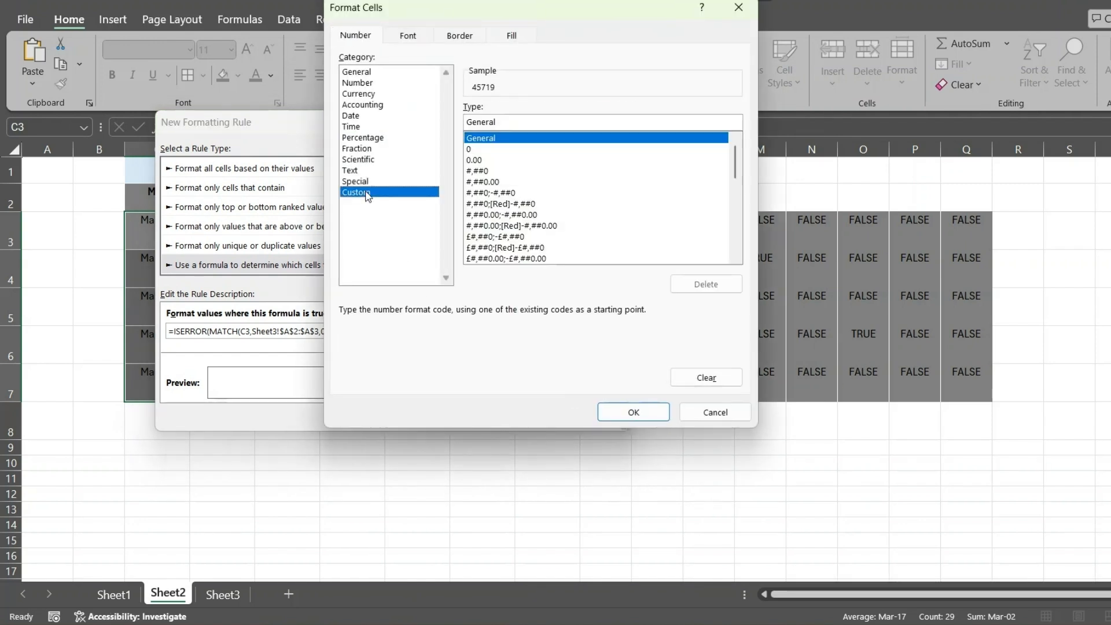
pyautogui.click(414, 36)
pyautogui.click(515, 36)
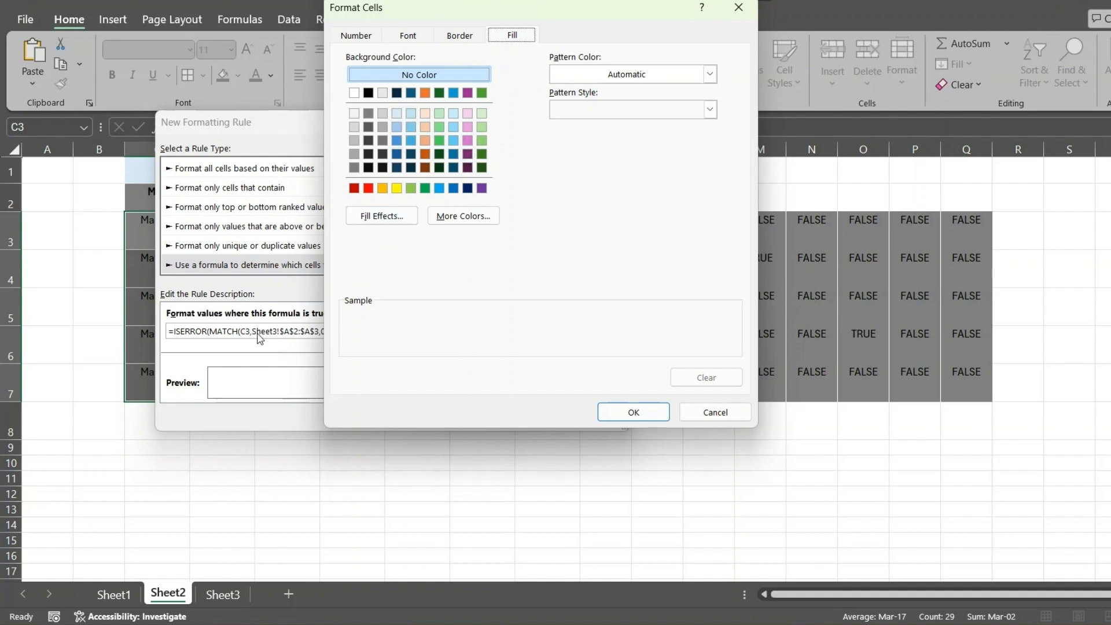
pyautogui.click(440, 140)
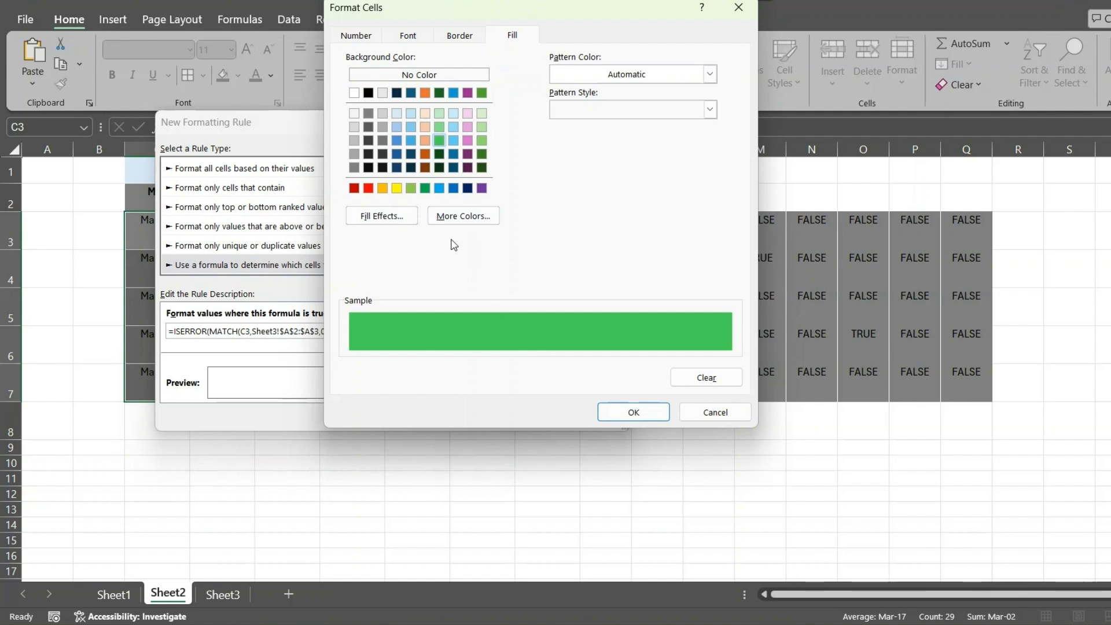
pyautogui.click(632, 414)
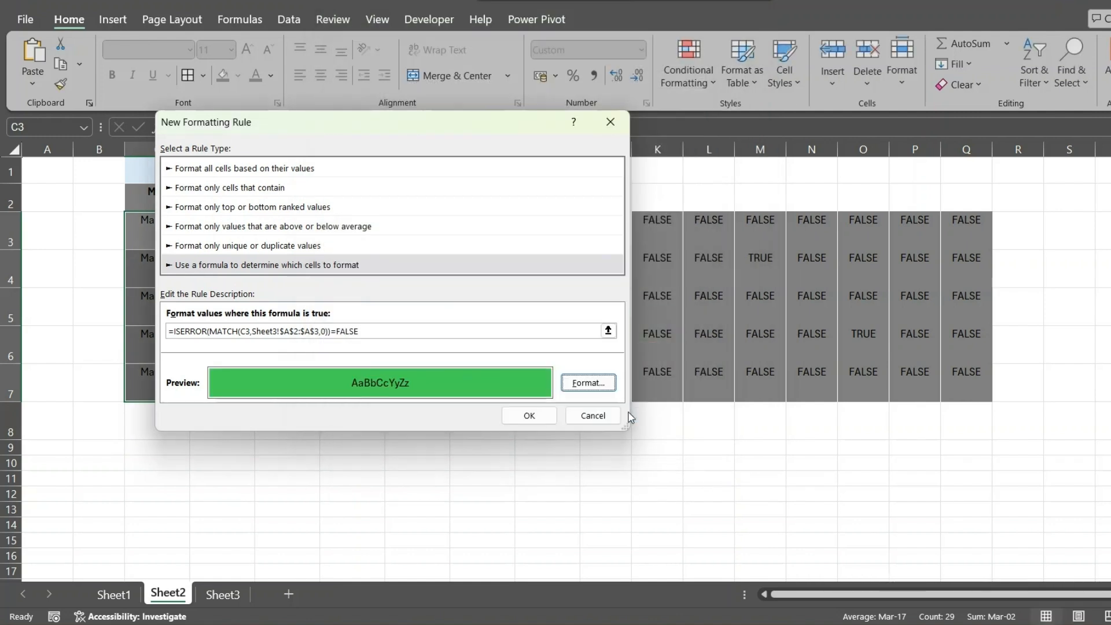
pyautogui.click(529, 416)
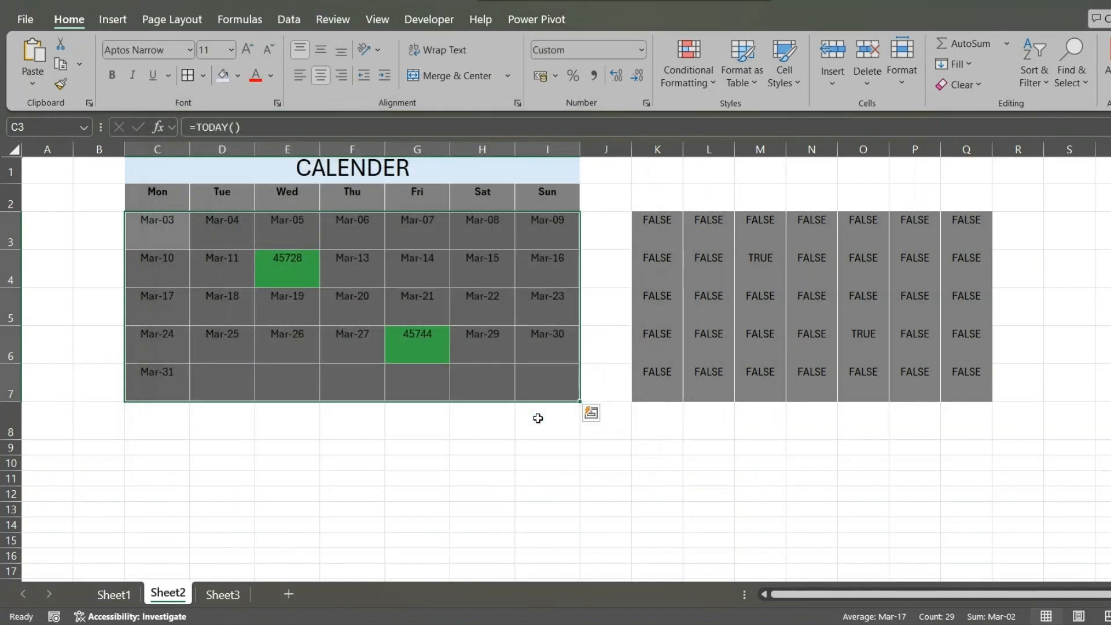
pyautogui.click(534, 448)
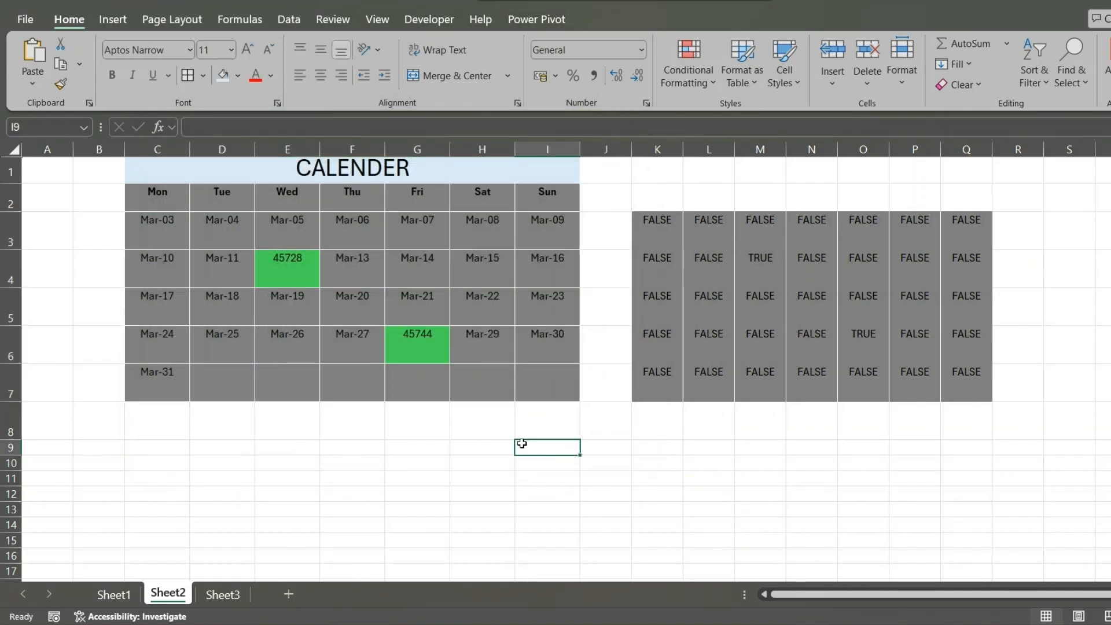
# - Examine how the highlighted cells E4 and G6 display their dates compared with the other calendar cells
pyautogui.moveTo(156, 219); pyautogui.dragTo(540, 376)
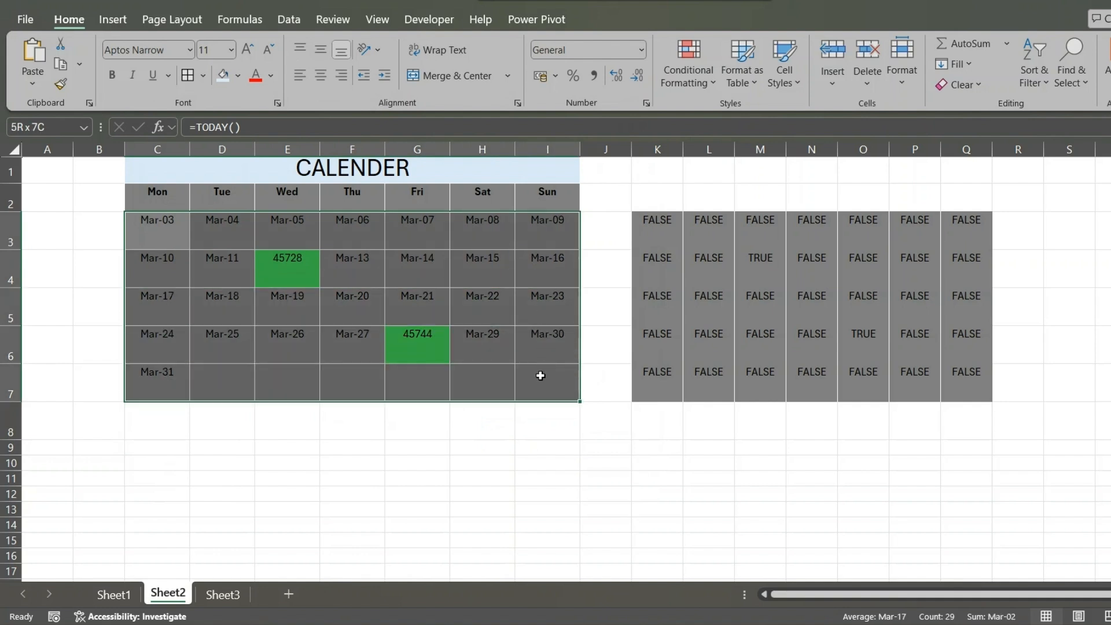
pyautogui.click(301, 284)
pyautogui.click(425, 352)
pyautogui.click(307, 277)
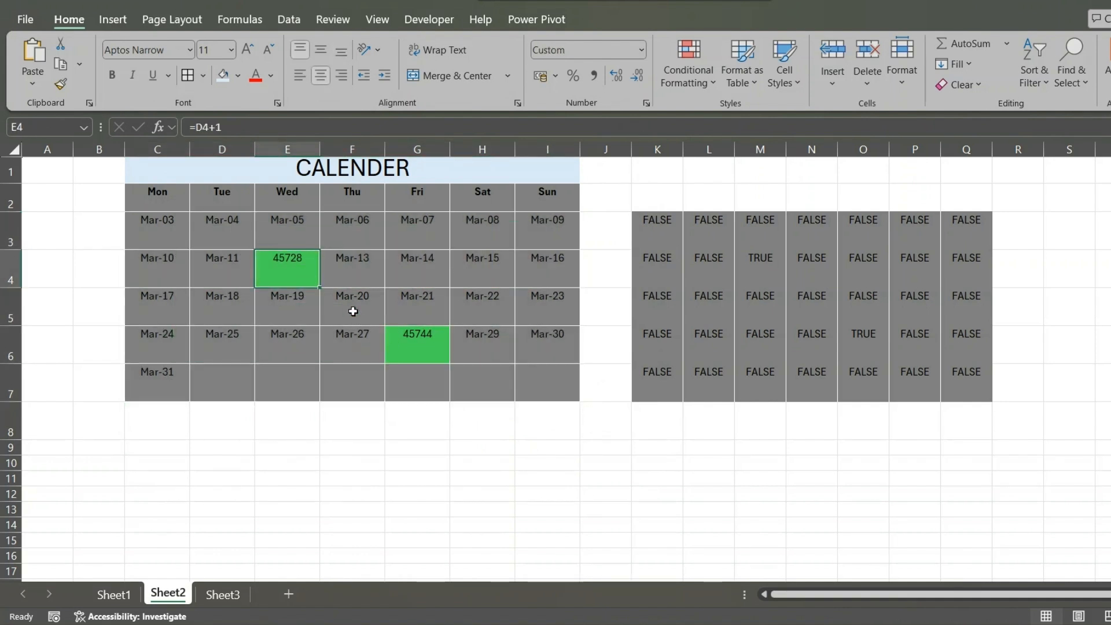
pyautogui.click(421, 346)
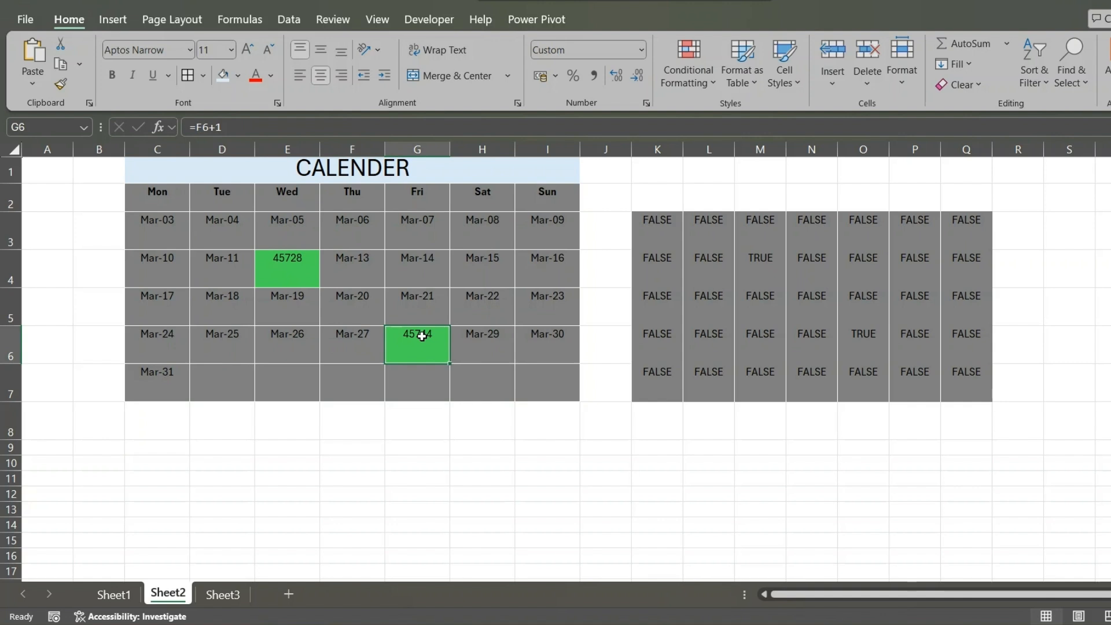
pyautogui.click(279, 278)
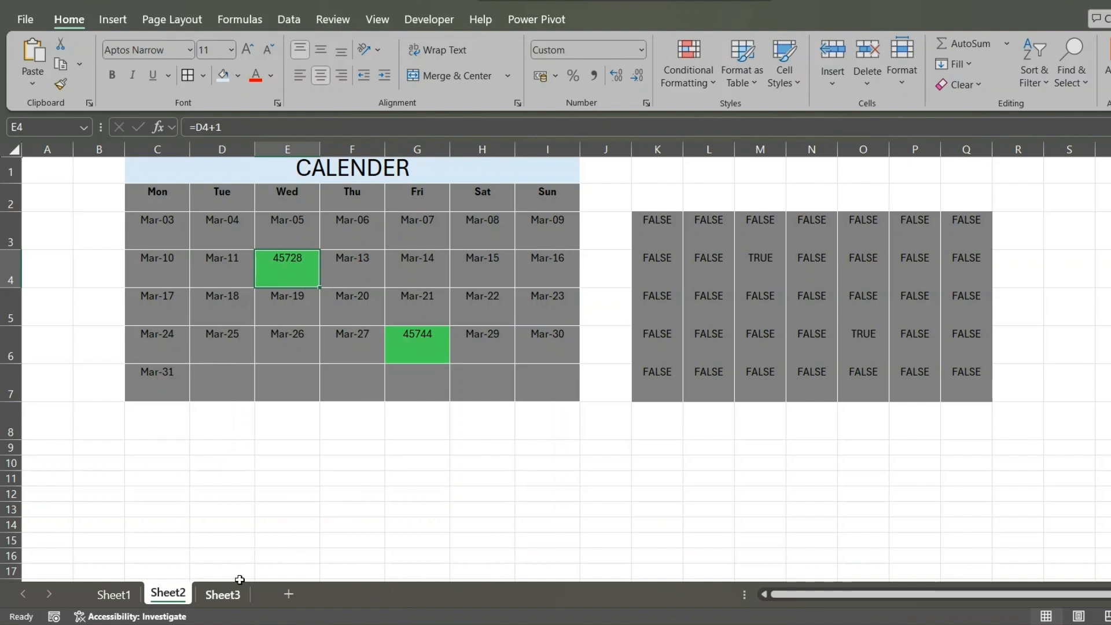
pyautogui.click(415, 309)
pyautogui.click(367, 308)
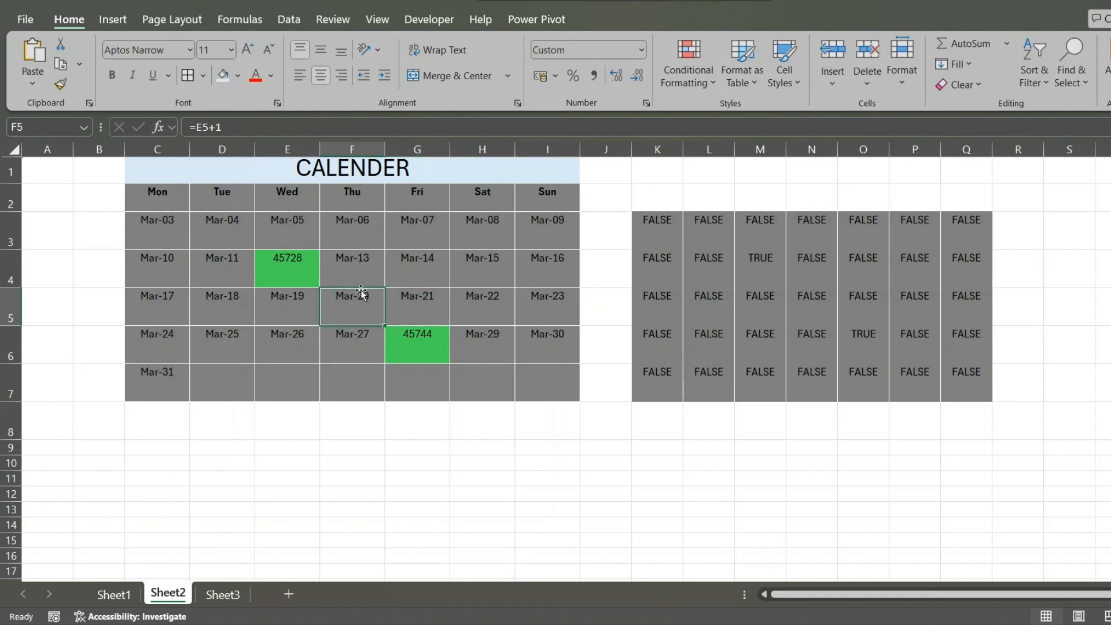
pyautogui.click(356, 271)
pyautogui.click(350, 231)
pyautogui.click(292, 226)
pyautogui.click(173, 226)
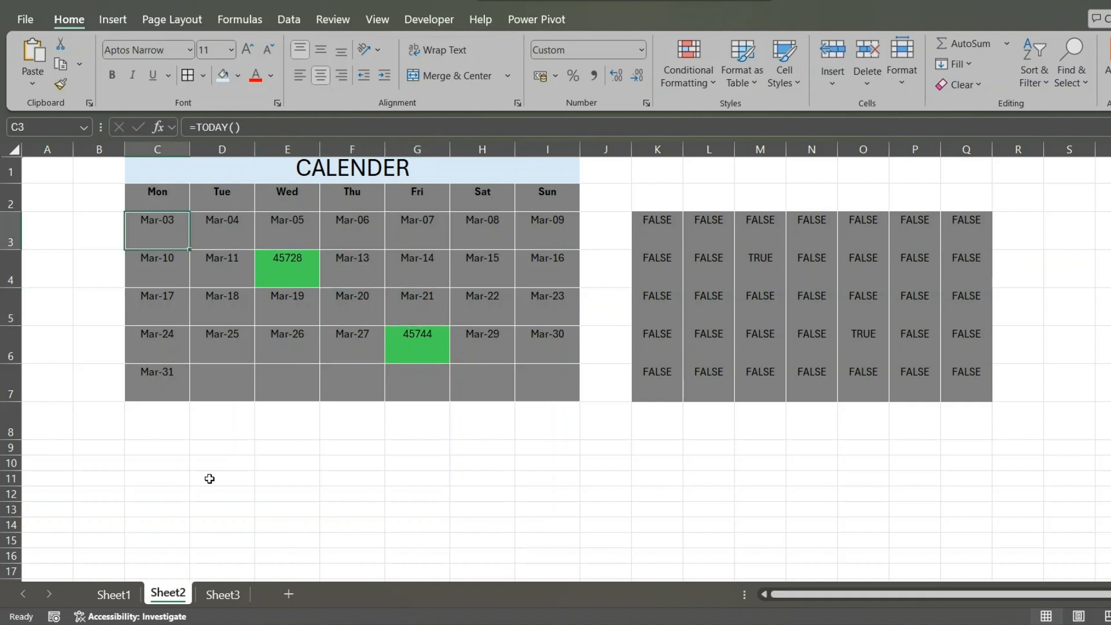
# - Copy the custom format text with the party emoji from C2 on Sheet3 and leave the cell as it is
pyautogui.click(234, 599)
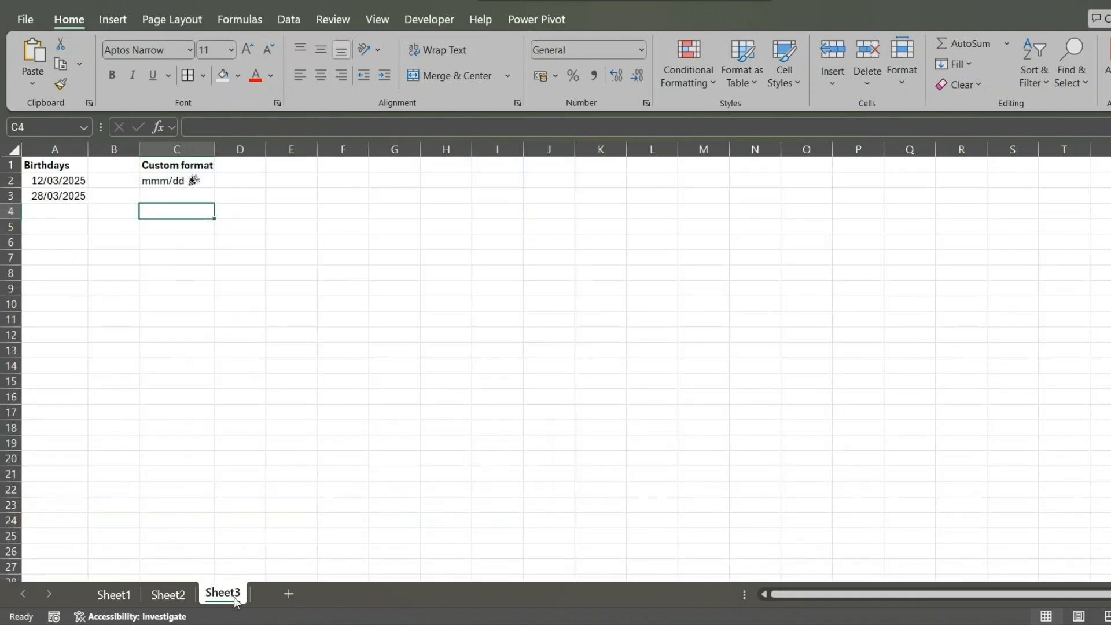
pyautogui.click(191, 181)
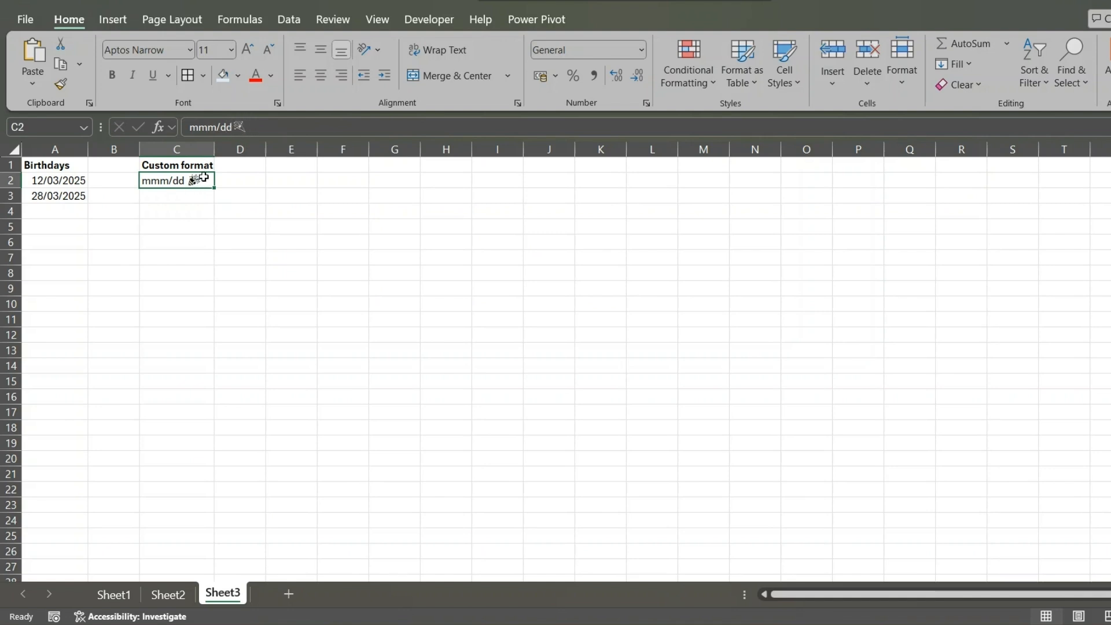
pyautogui.moveTo(254, 130); pyautogui.dragTo(189, 128)
pyautogui.hotkey('ctrl', 'c')
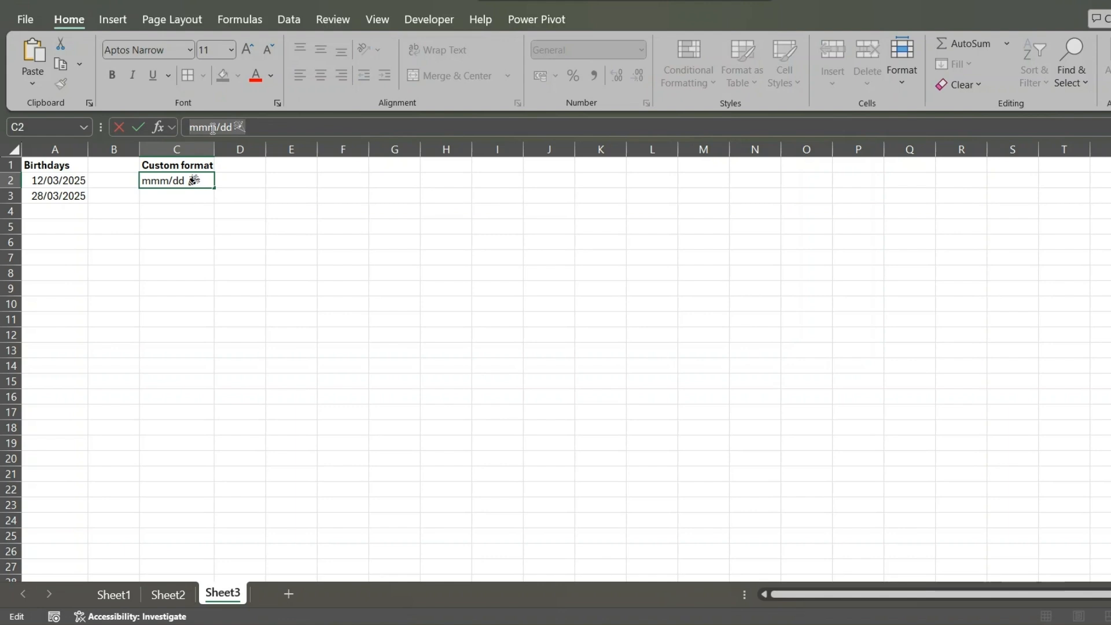
pyautogui.press('Return')
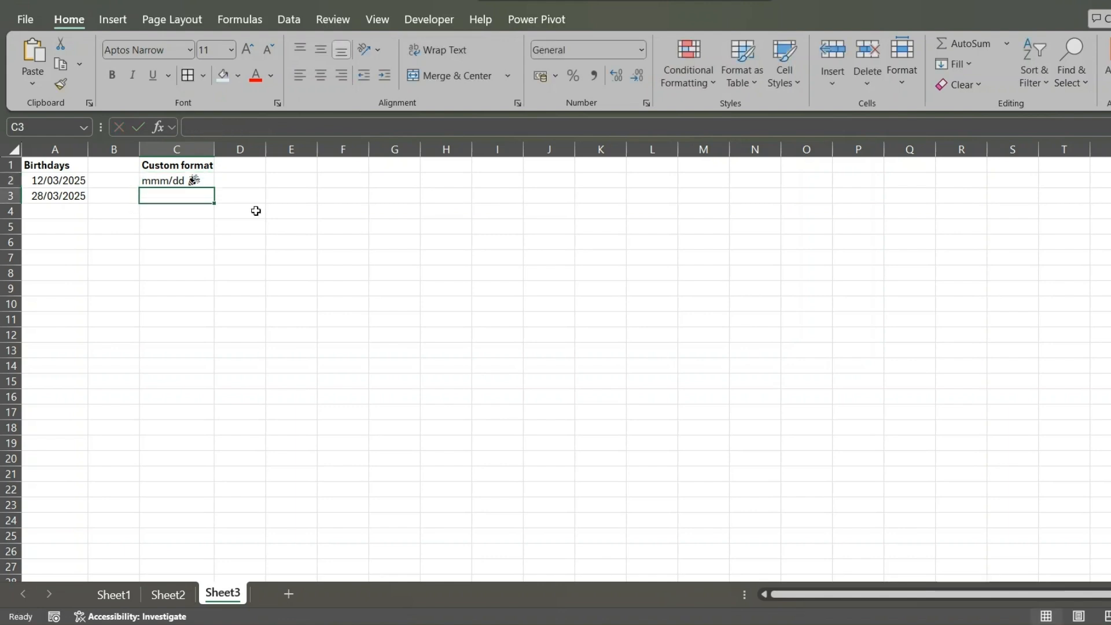
# - Open the existing ISERROR/MATCH conditional formatting rule of the Sheet2 calendar for editing
pyautogui.click(168, 595)
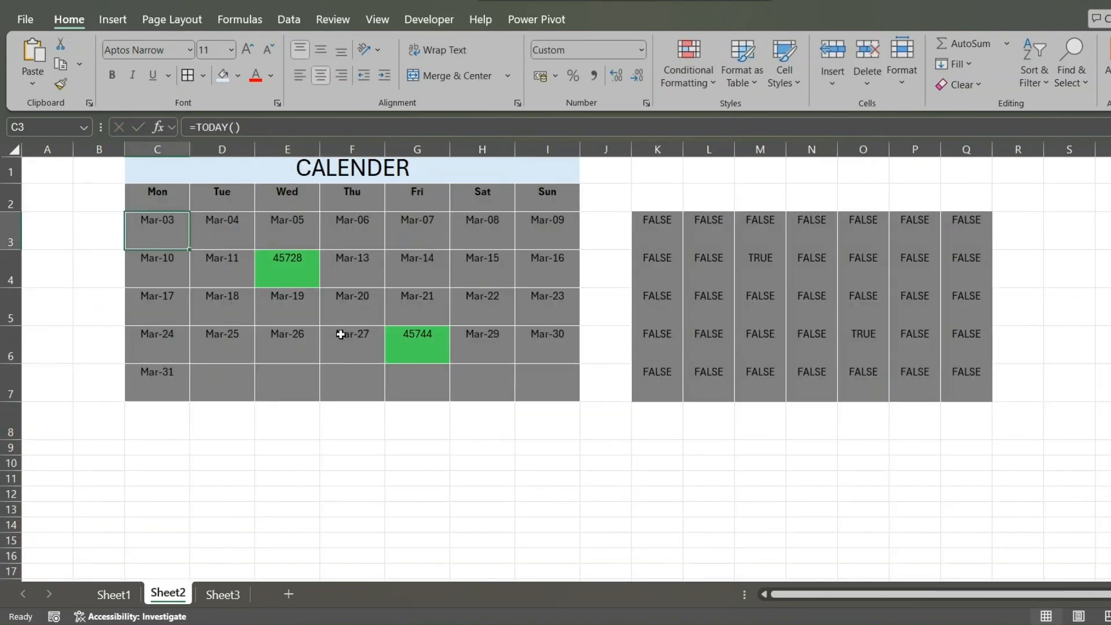
pyautogui.moveTo(163, 237); pyautogui.dragTo(534, 254)
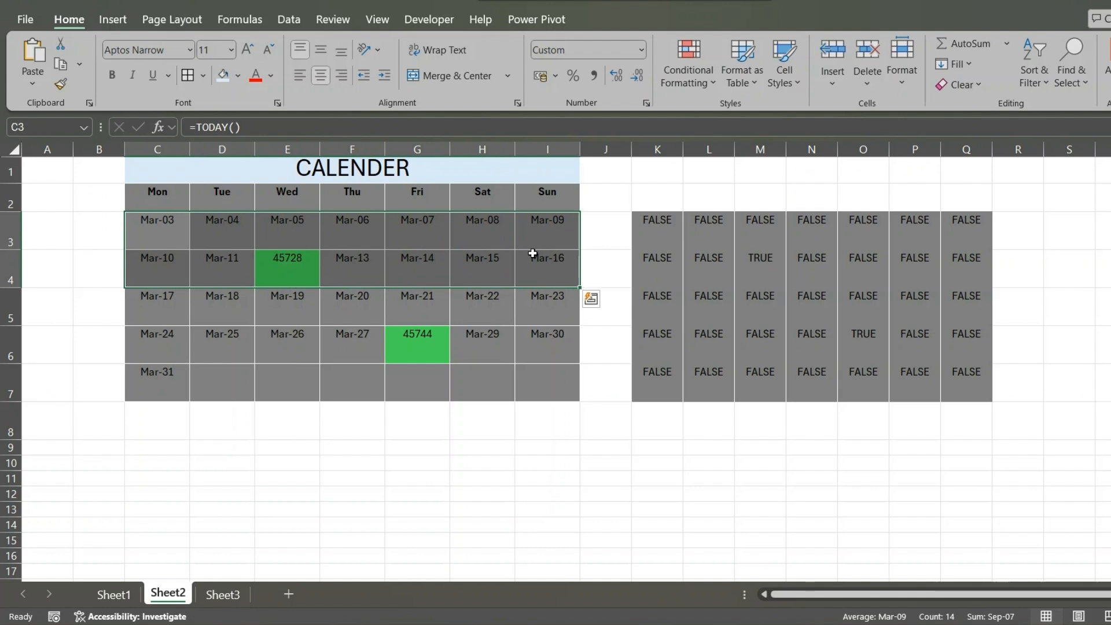
pyautogui.click(715, 82)
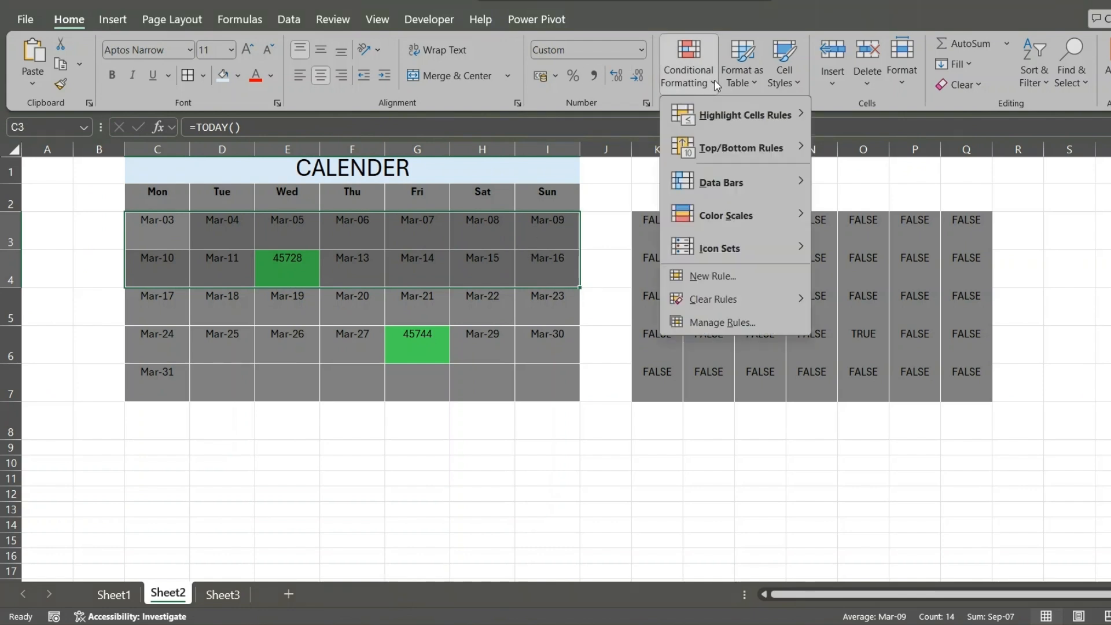
pyautogui.click(724, 322)
pyautogui.click(177, 254)
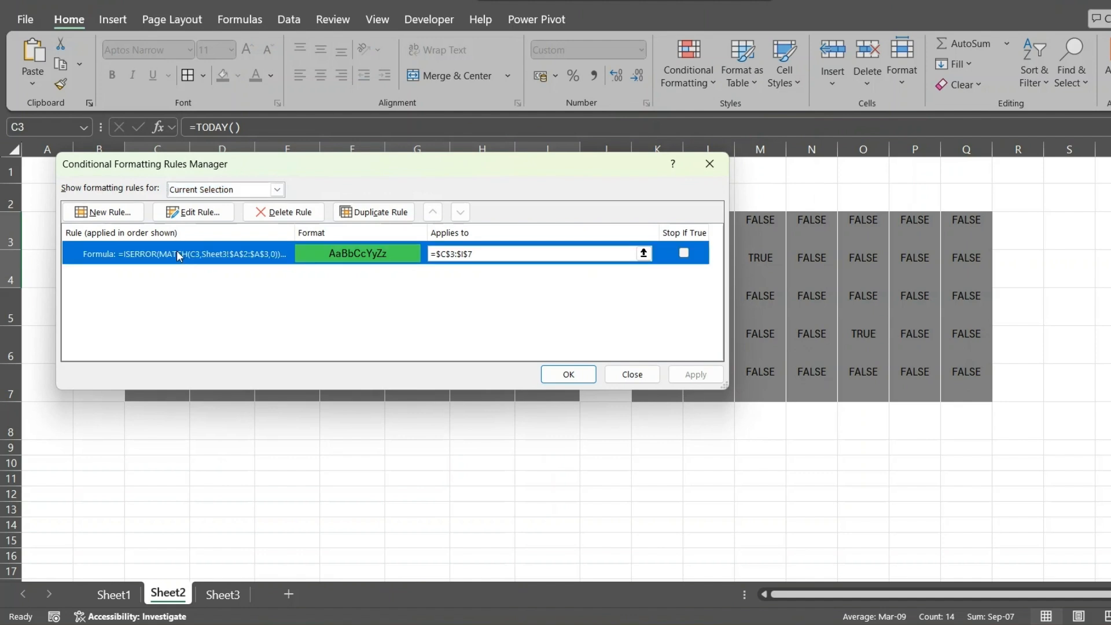
pyautogui.click(193, 212)
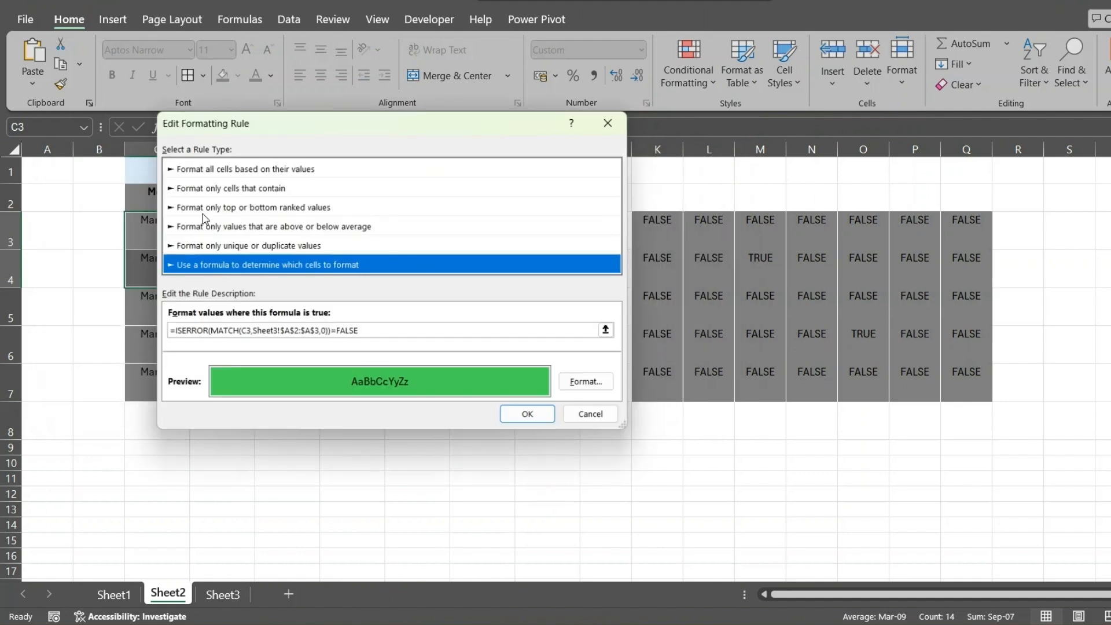
# - Replace the rule's General number format with the copied custom code mmm/dd plus the party emoji
pyautogui.click(582, 383)
pyautogui.click(217, 68)
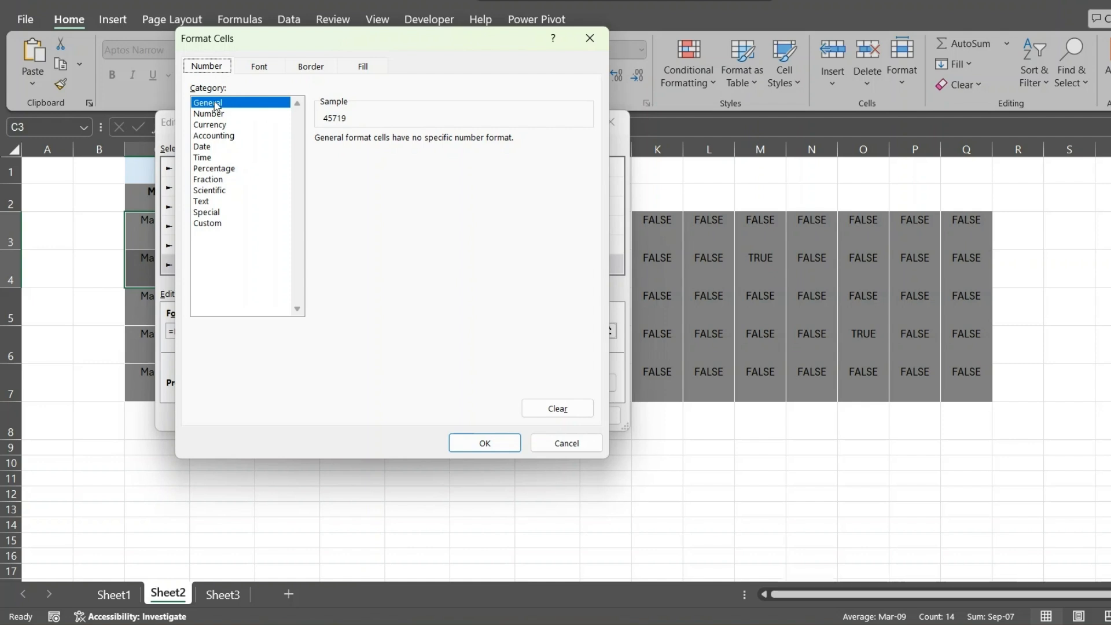
pyautogui.click(218, 224)
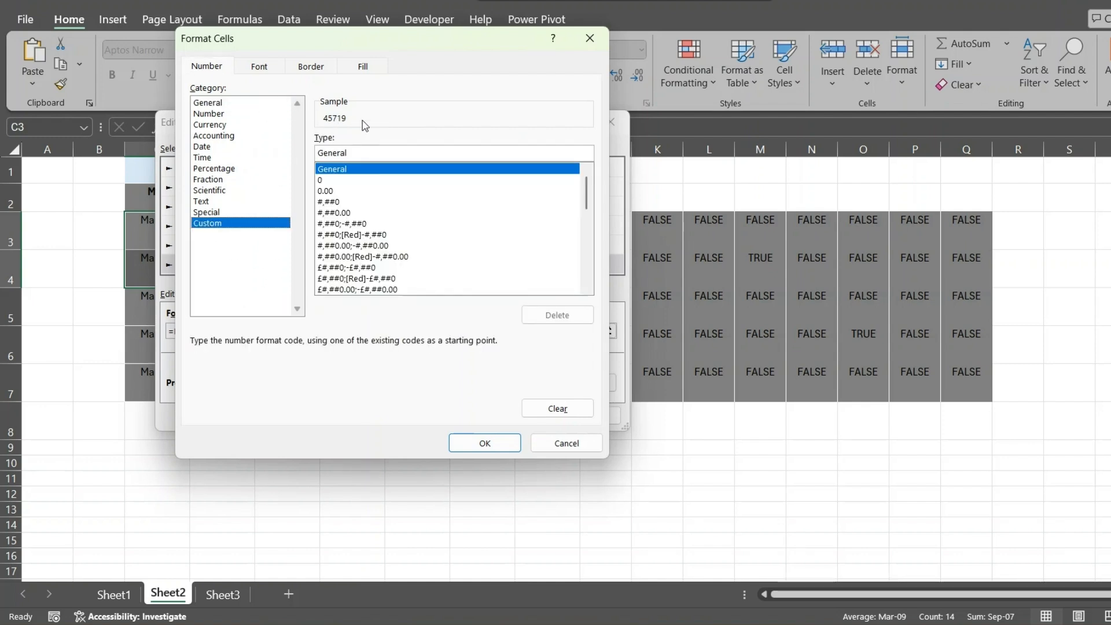
pyautogui.moveTo(353, 154); pyautogui.dragTo(313, 154)
pyautogui.press('BackSpace')
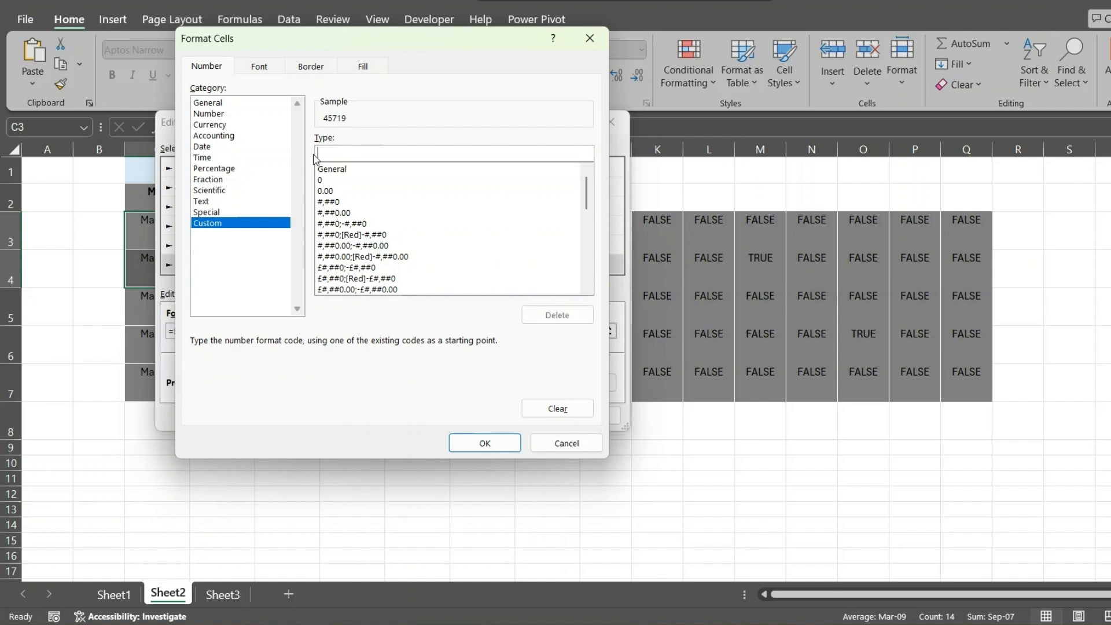
pyautogui.hotkey('ctrl', 'v')
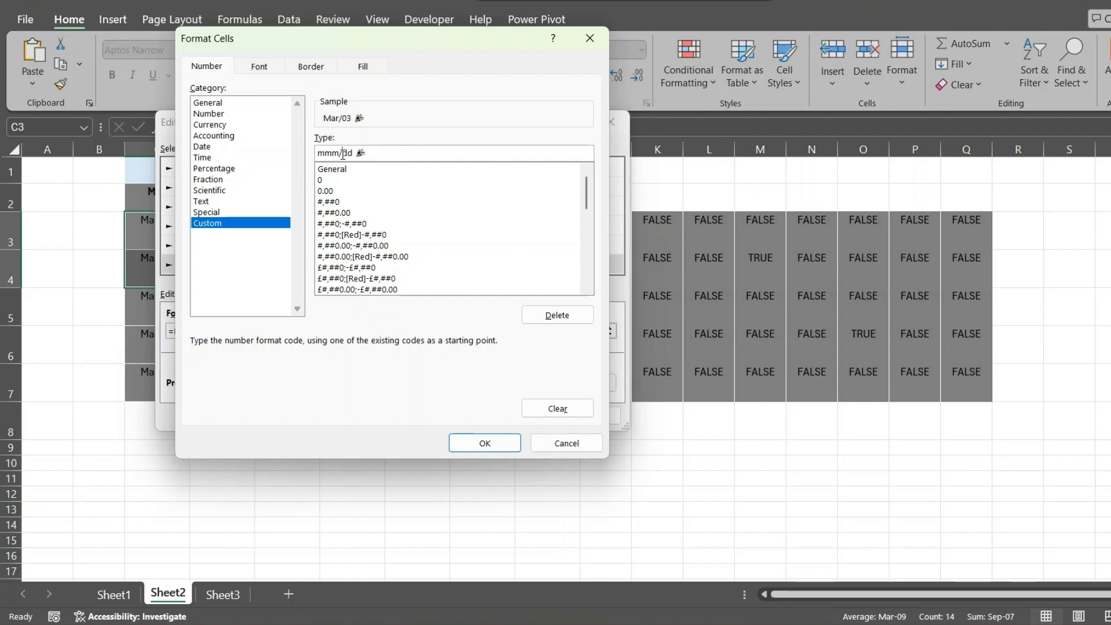
# - Change the custom code's slash to a hyphen, giving mmm-dd plus the party emoji, and apply the edited rule
pyautogui.press('BackSpace')
pyautogui.write('-')
pyautogui.moveTo(368, 153); pyautogui.dragTo(357, 153)
pyautogui.click(486, 447)
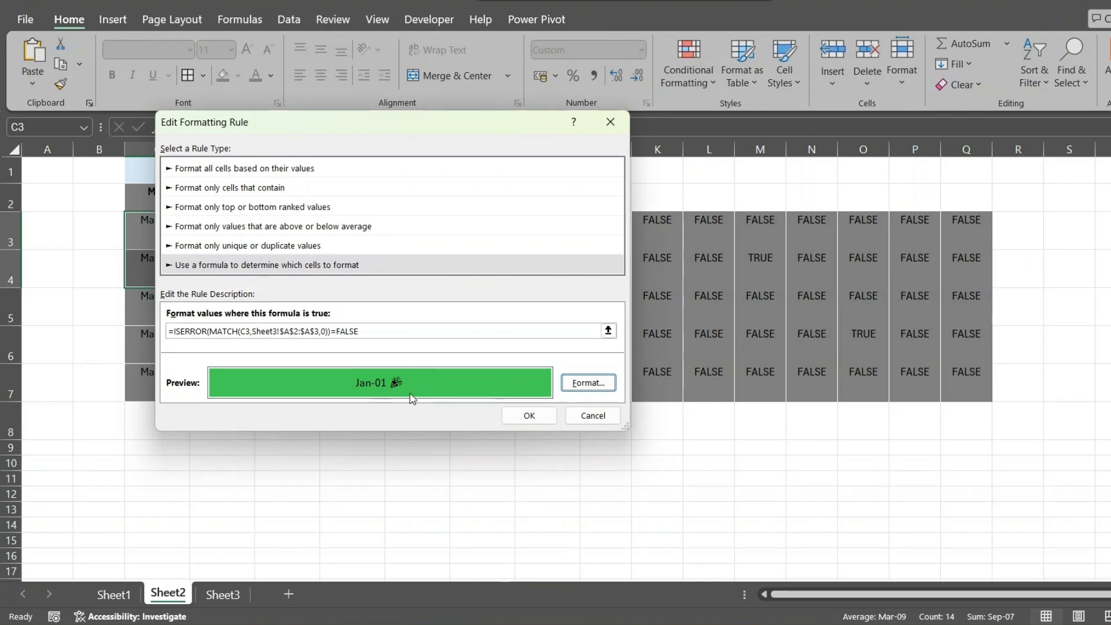
pyautogui.click(529, 416)
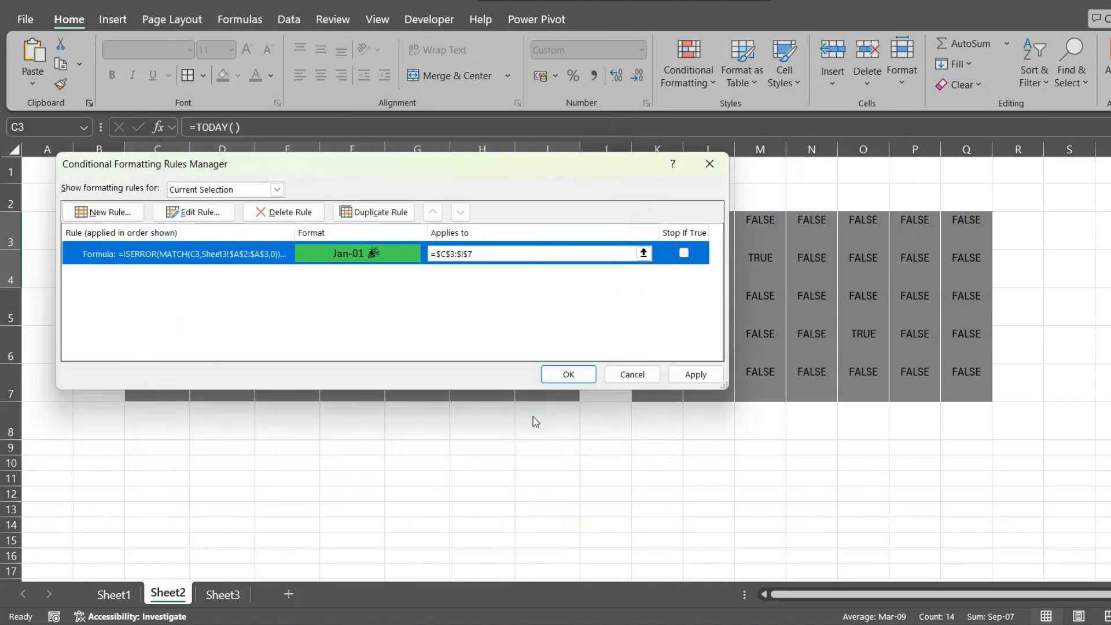
pyautogui.click(568, 375)
pyautogui.click(577, 452)
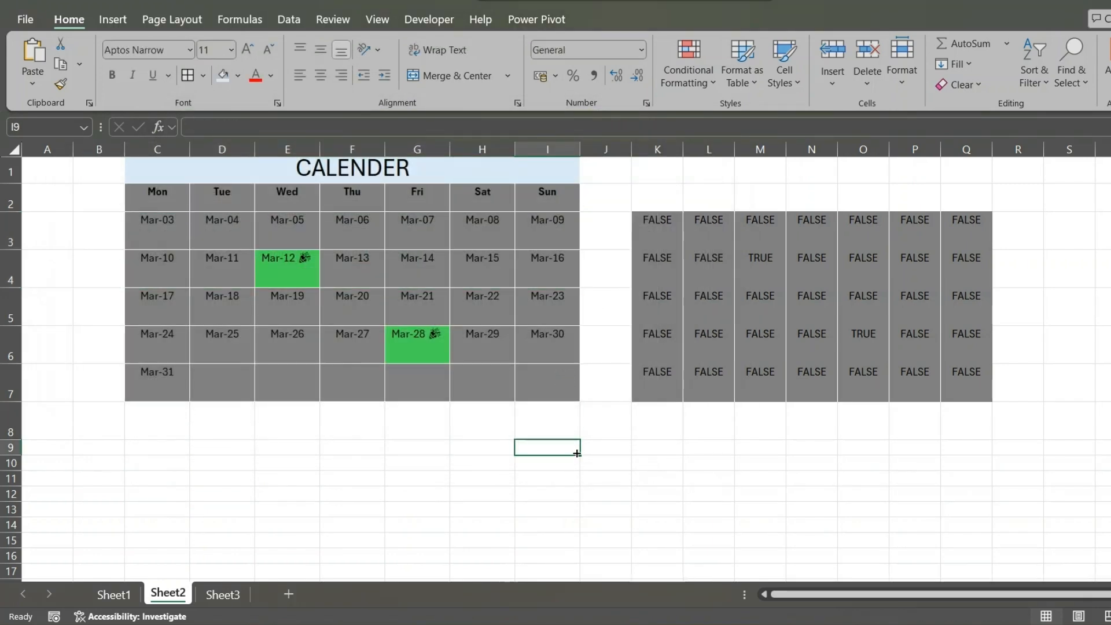
# - Check the highlighted calendar dates in E4 and G6 on Sheet2 against the birthday list on Sheet3
pyautogui.click(302, 276)
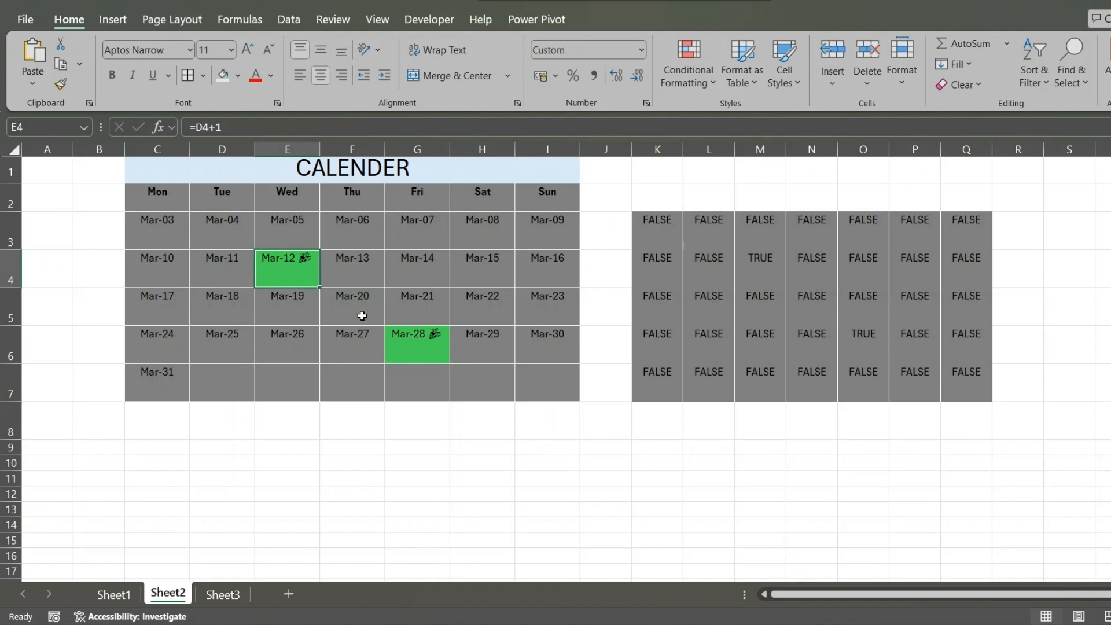
pyautogui.click(439, 347)
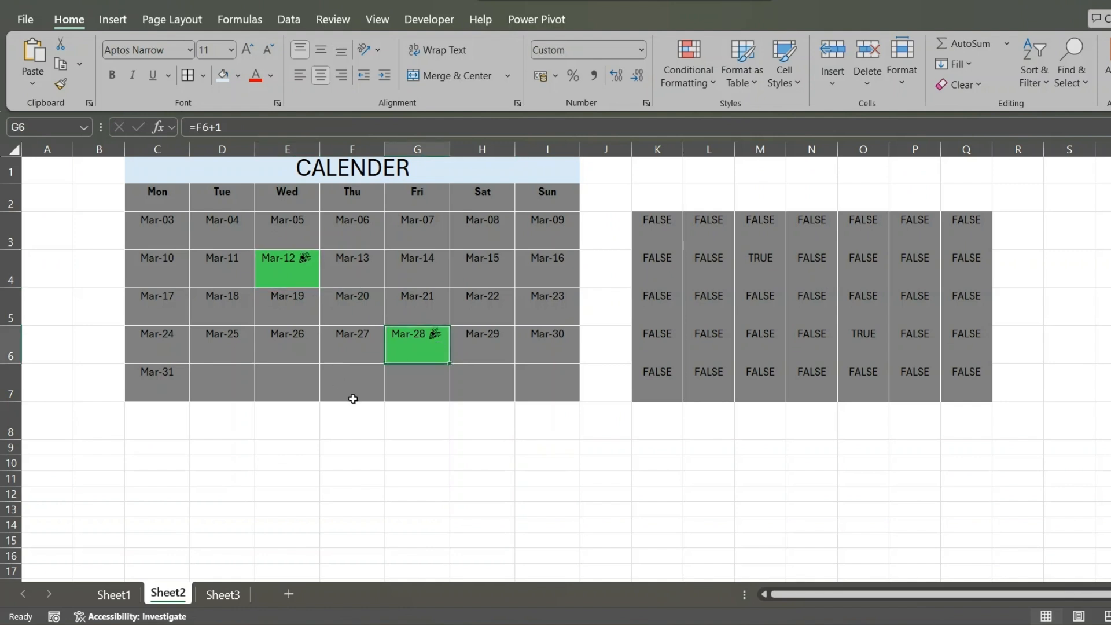
pyautogui.click(575, 458)
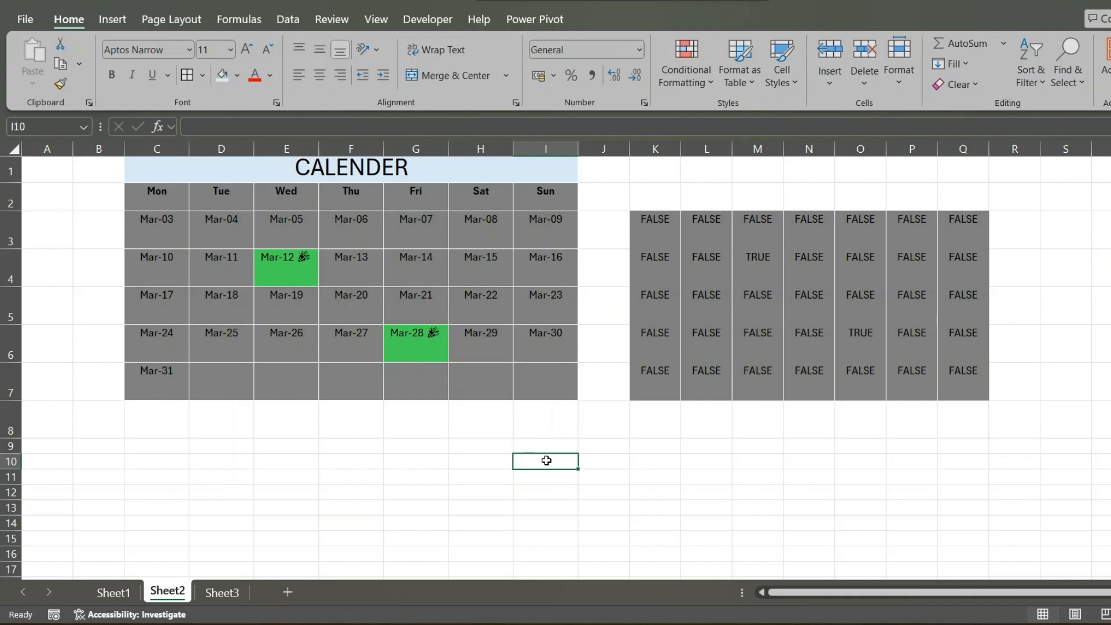
pyautogui.click(221, 593)
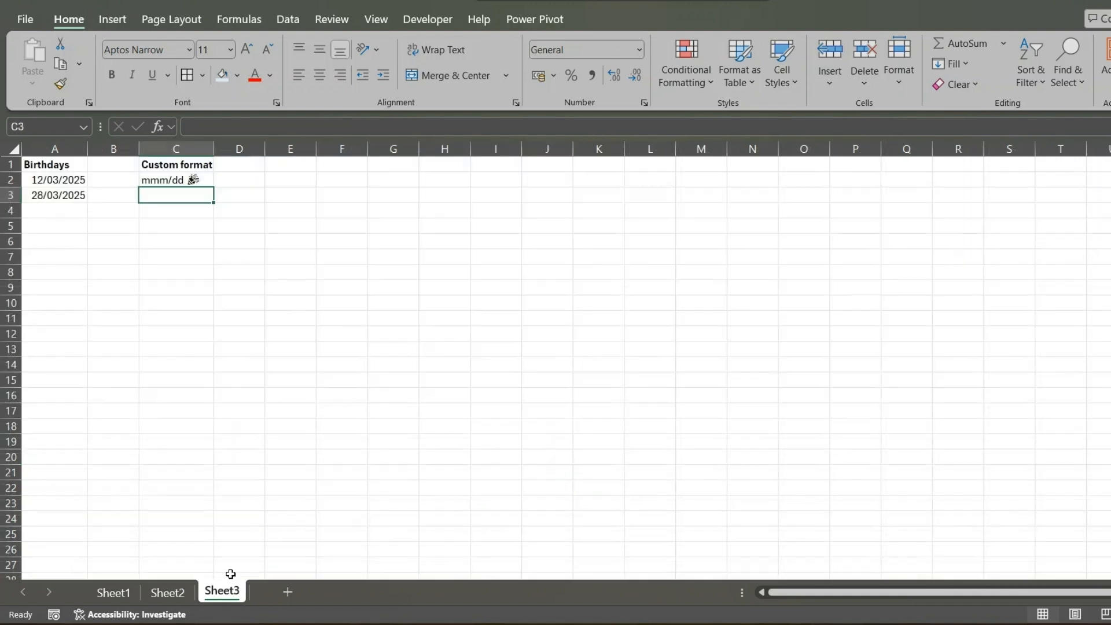
pyautogui.click(34, 197)
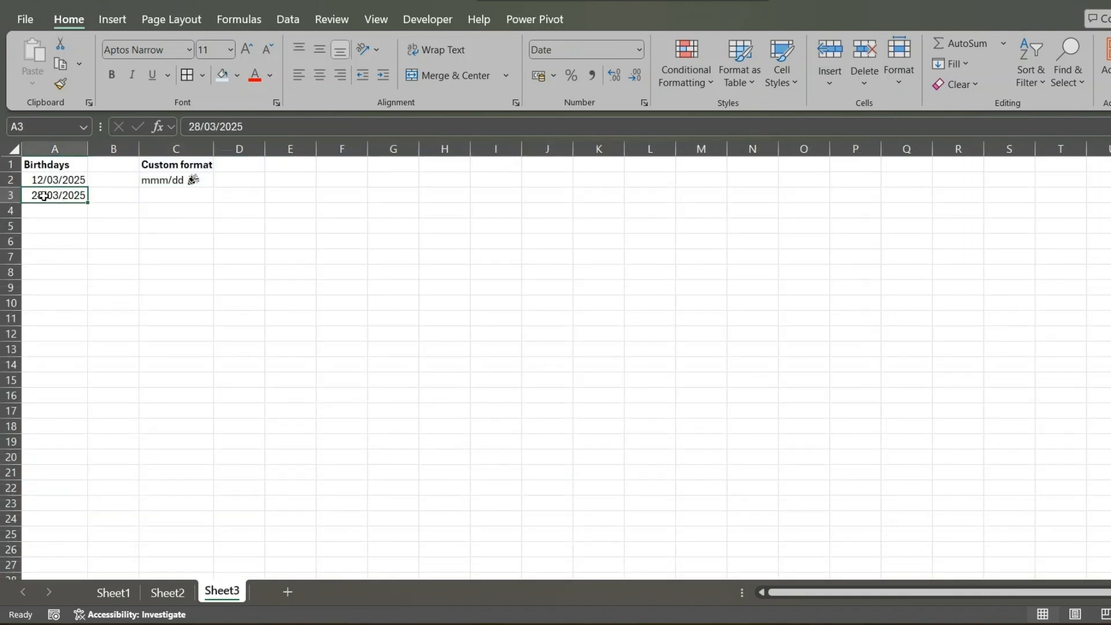
# - Change the day of the first birthday in cell A2 on Sheet3 to 10, keeping its month and year
pyautogui.click(42, 180)
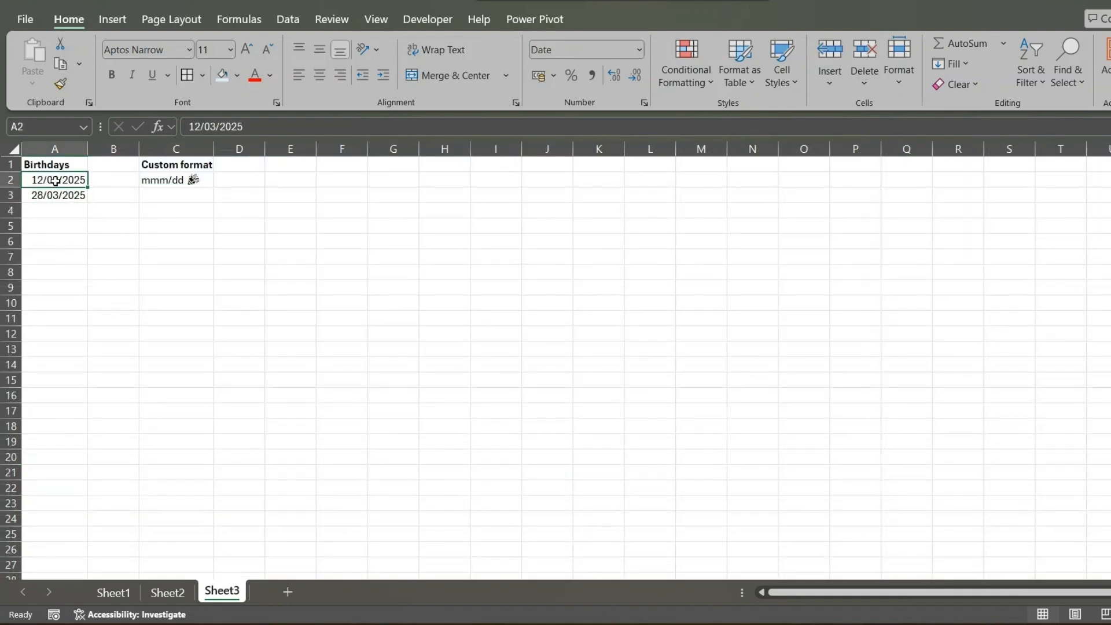
pyautogui.click(200, 125)
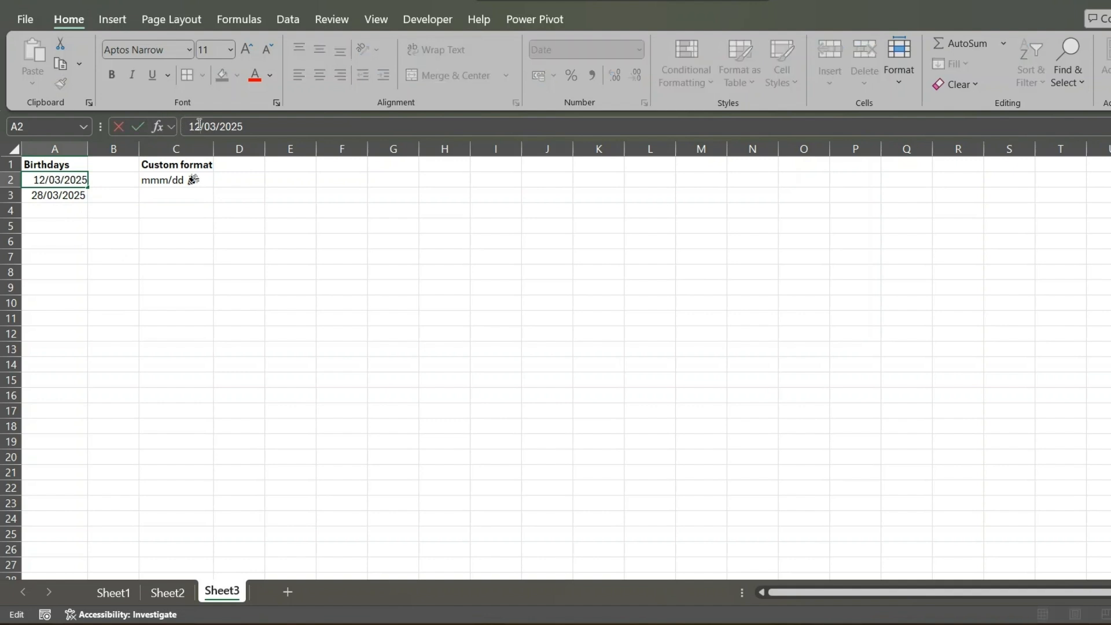
pyautogui.press('BackSpace')
pyautogui.write('0')
pyautogui.press('Return')
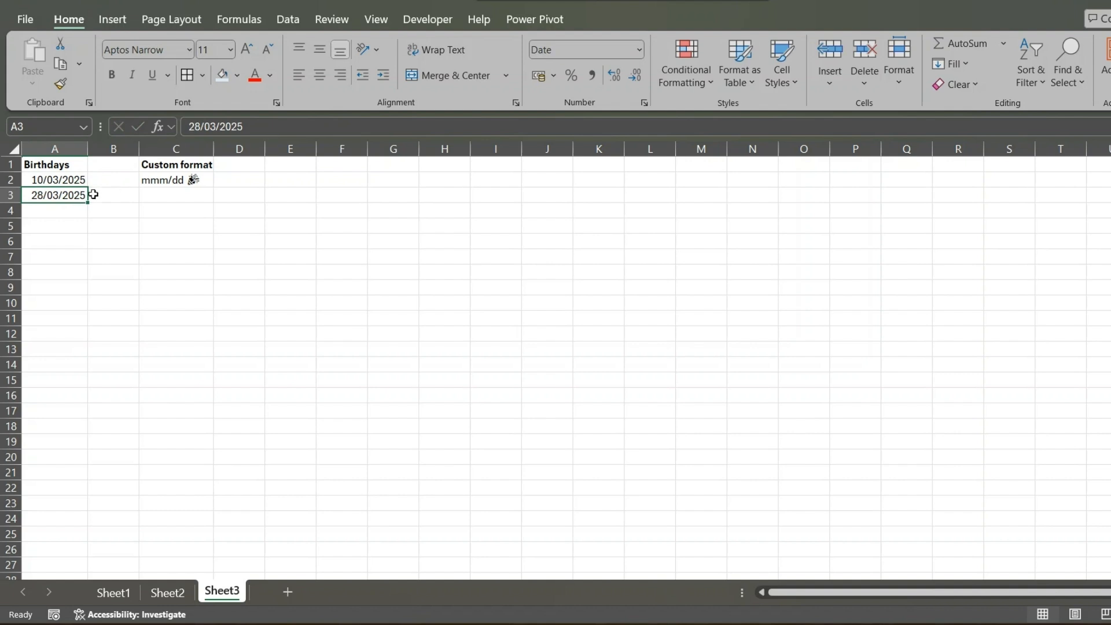
# - Check calendar cells C4 and E4 on Sheet2 and the ISERROR/MATCH formulas in helper cells K4 and O6
pyautogui.click(171, 593)
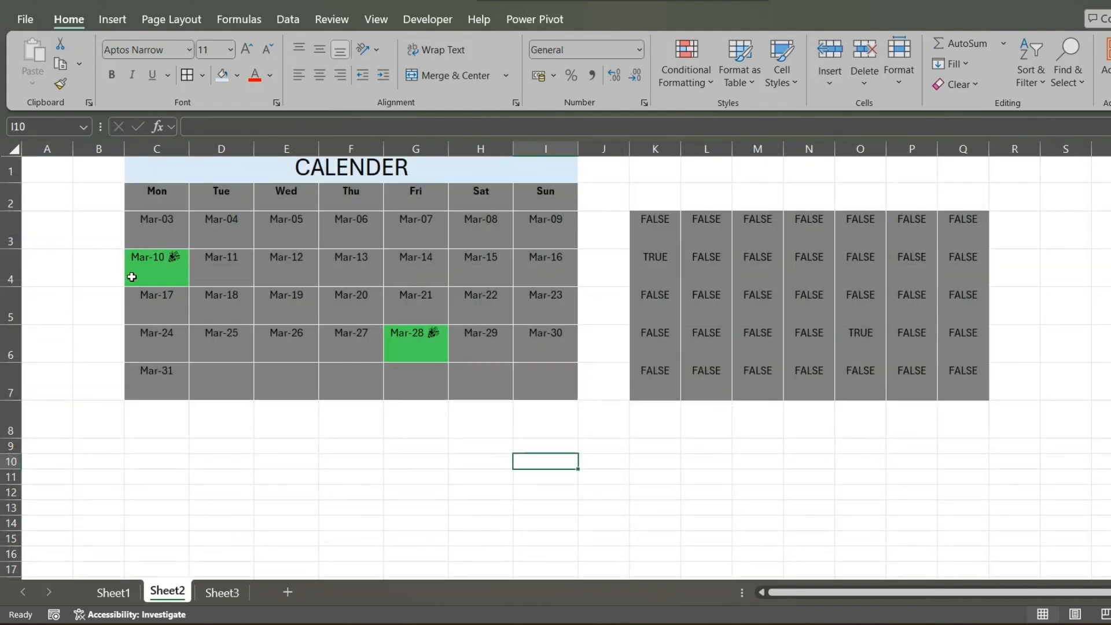
pyautogui.click(166, 259)
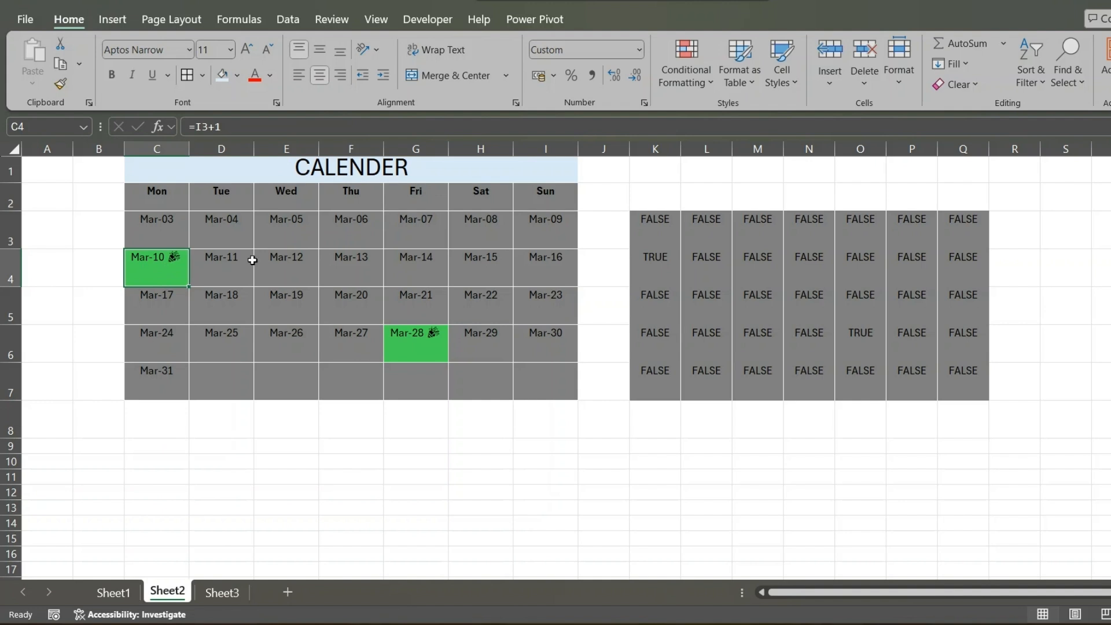
pyautogui.click(287, 265)
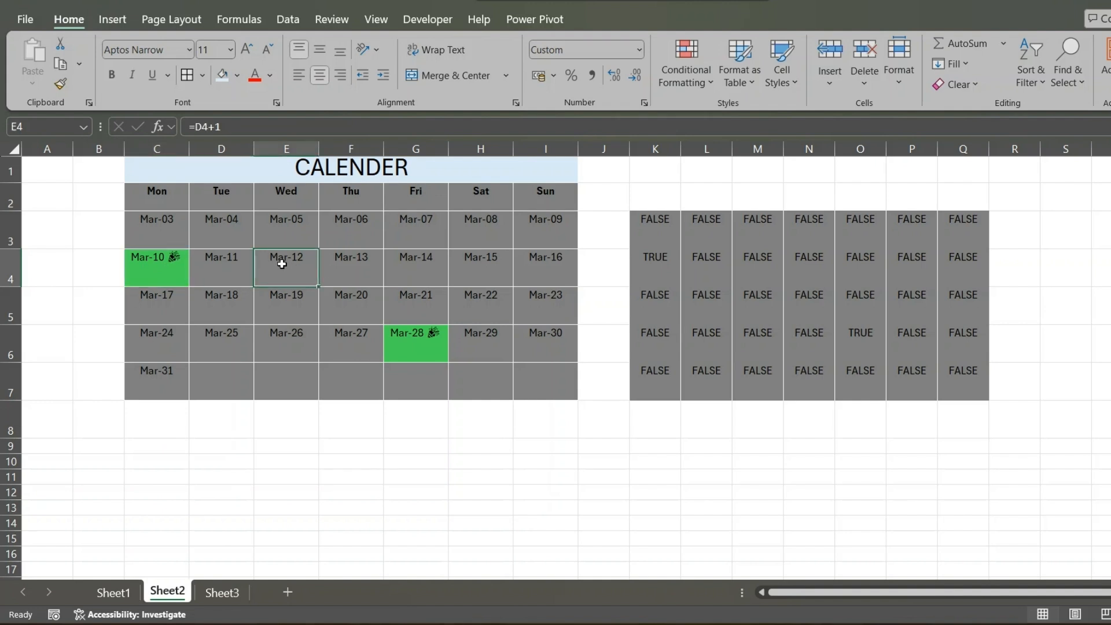
pyautogui.click(658, 260)
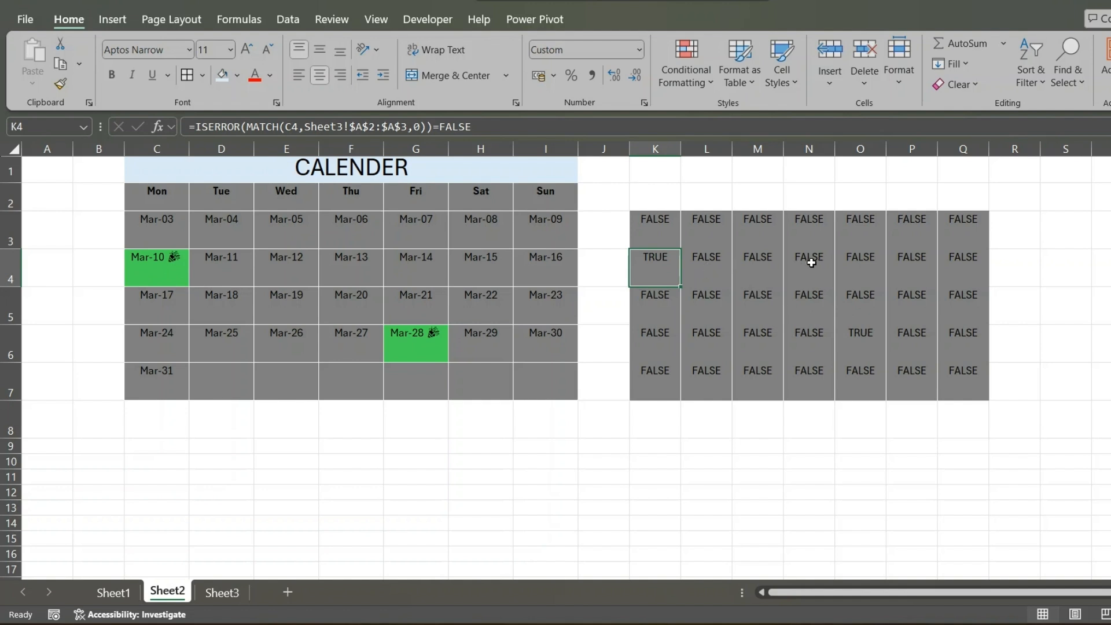
pyautogui.click(858, 330)
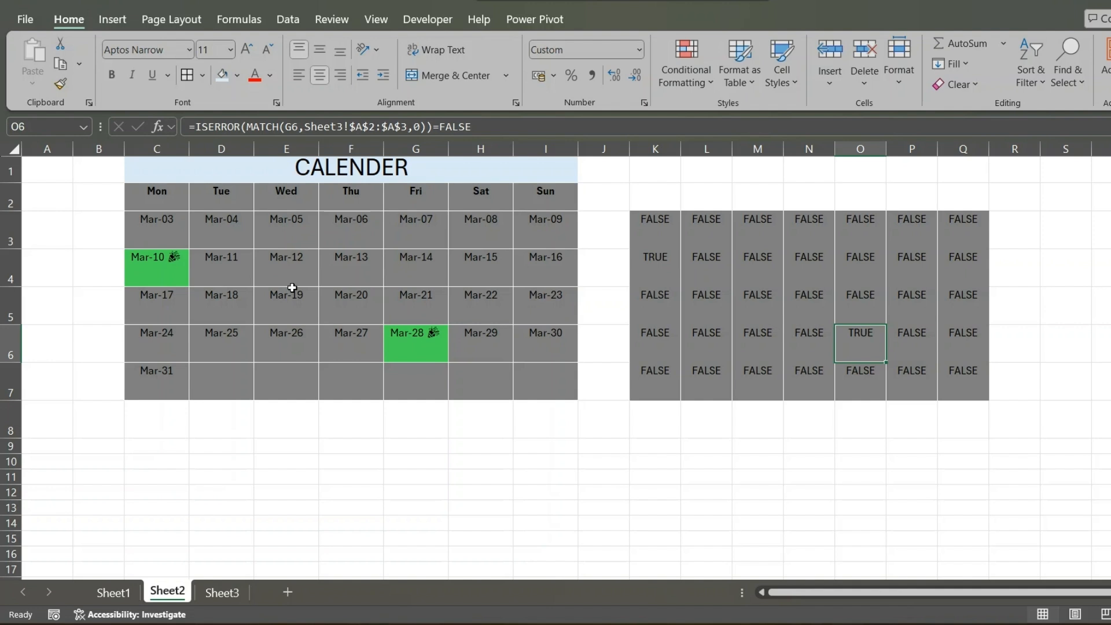
# - Change the day of the second birthday in cell A3 on Sheet3 to 30, keeping its month and year
pyautogui.click(222, 592)
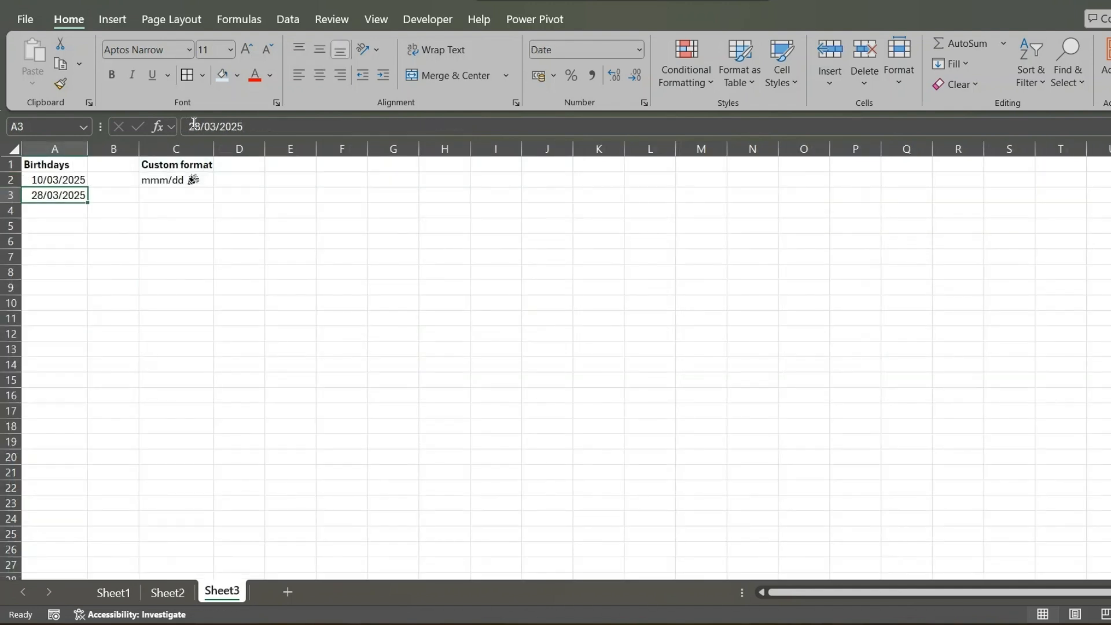
pyautogui.click(199, 124)
pyautogui.press('BackSpace')
pyautogui.press('BackSpace')
pyautogui.write('30')
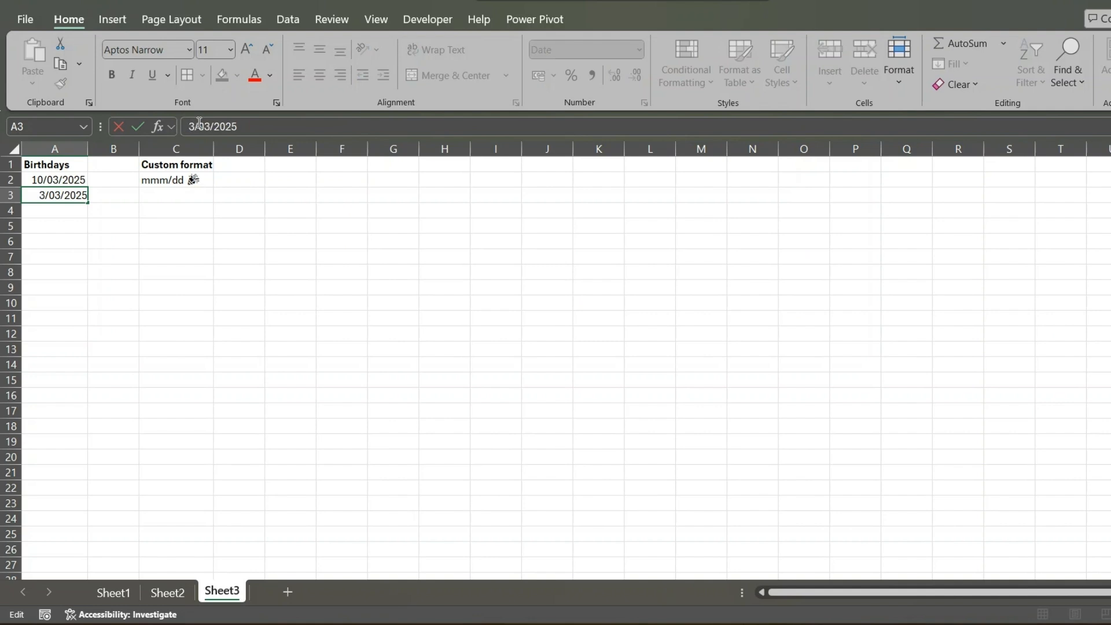
pyautogui.press('Return')
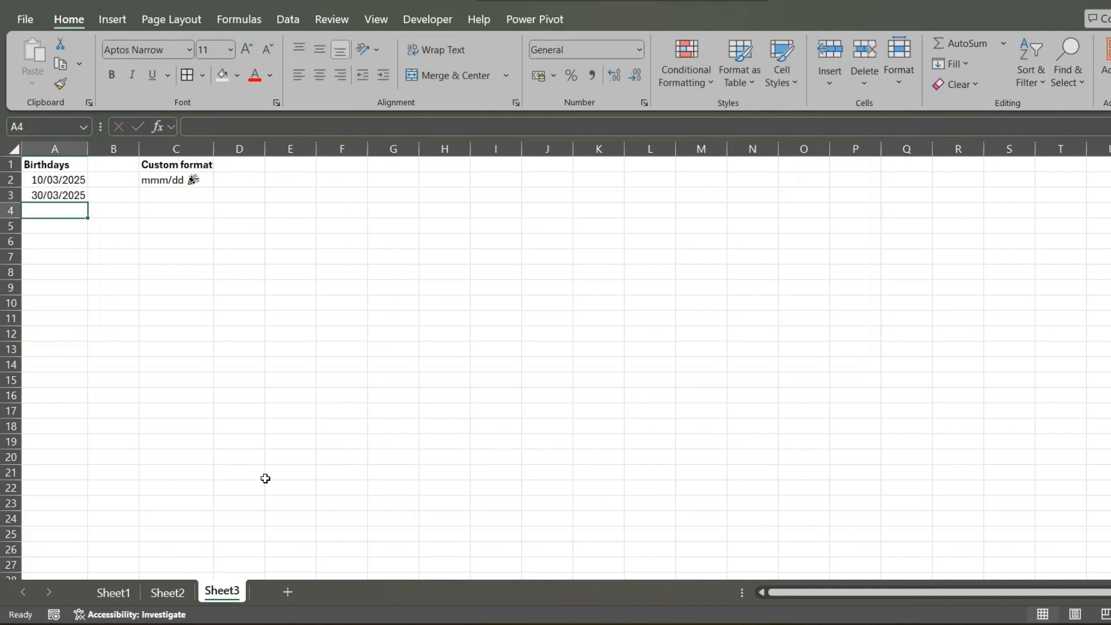
# - Check the Sheet2 calendar highlighting against the ISERROR/MATCH formula in helper cell Q6
pyautogui.click(167, 592)
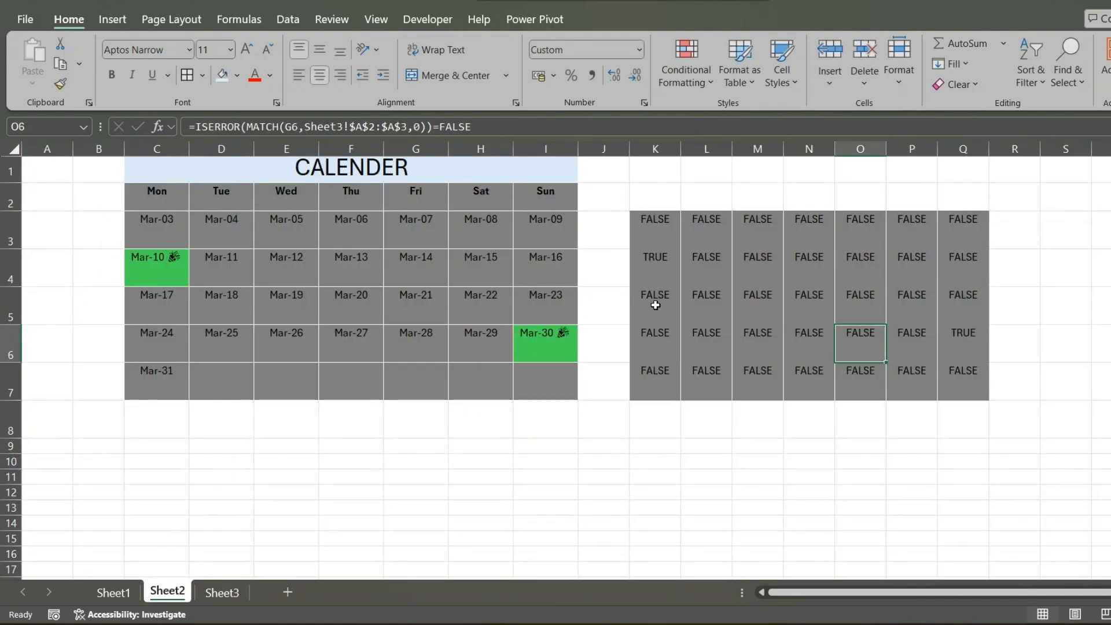
pyautogui.click(967, 342)
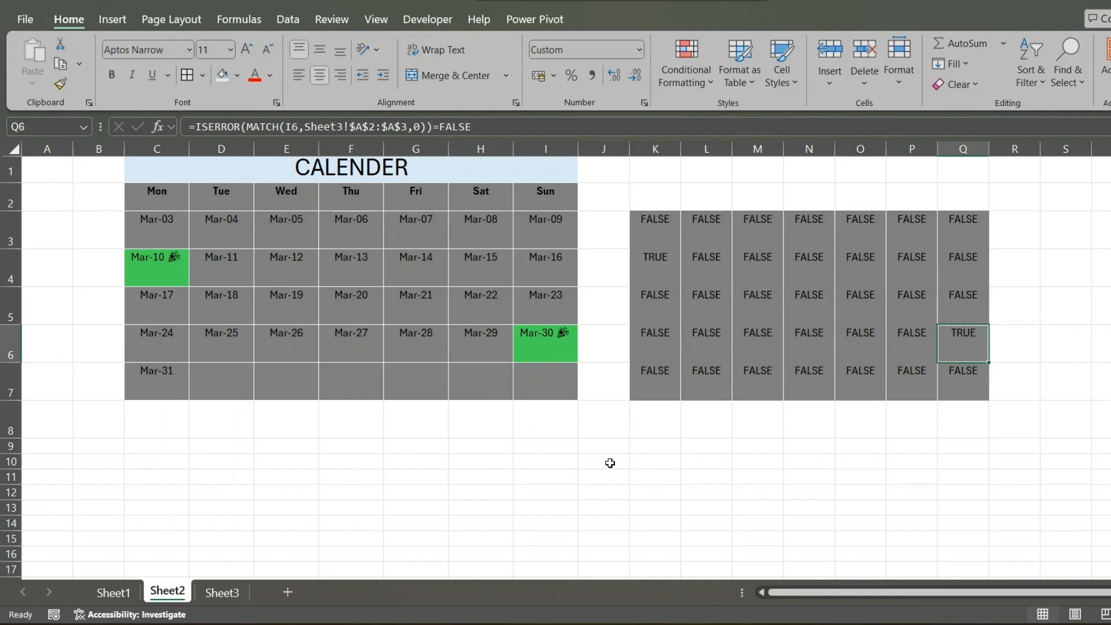
pyautogui.click(591, 447)
pyautogui.click(524, 450)
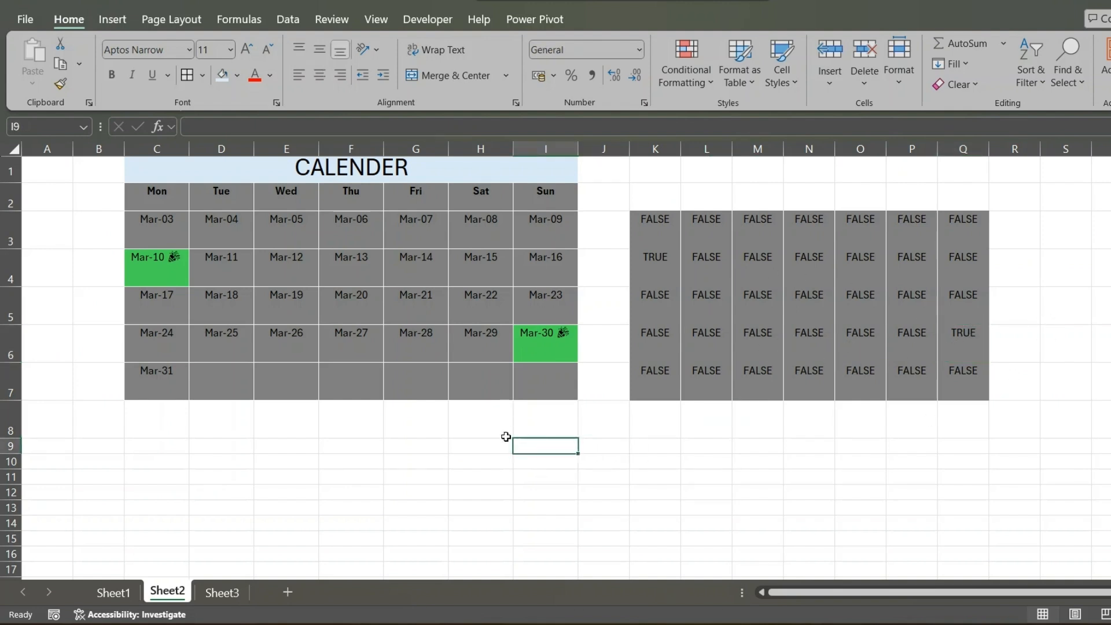